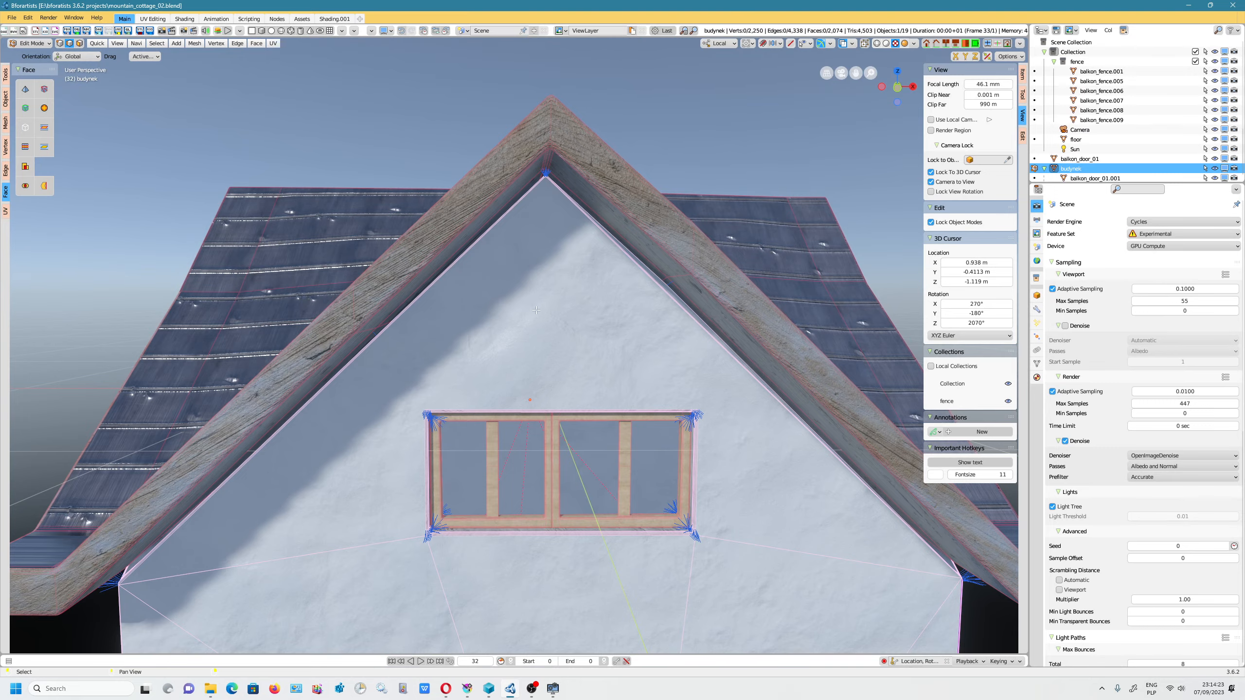
Switch the building from Edit Mode to Object Mode.
scroll(536, 310, down, 8)
scroll(578, 133, up, 6)
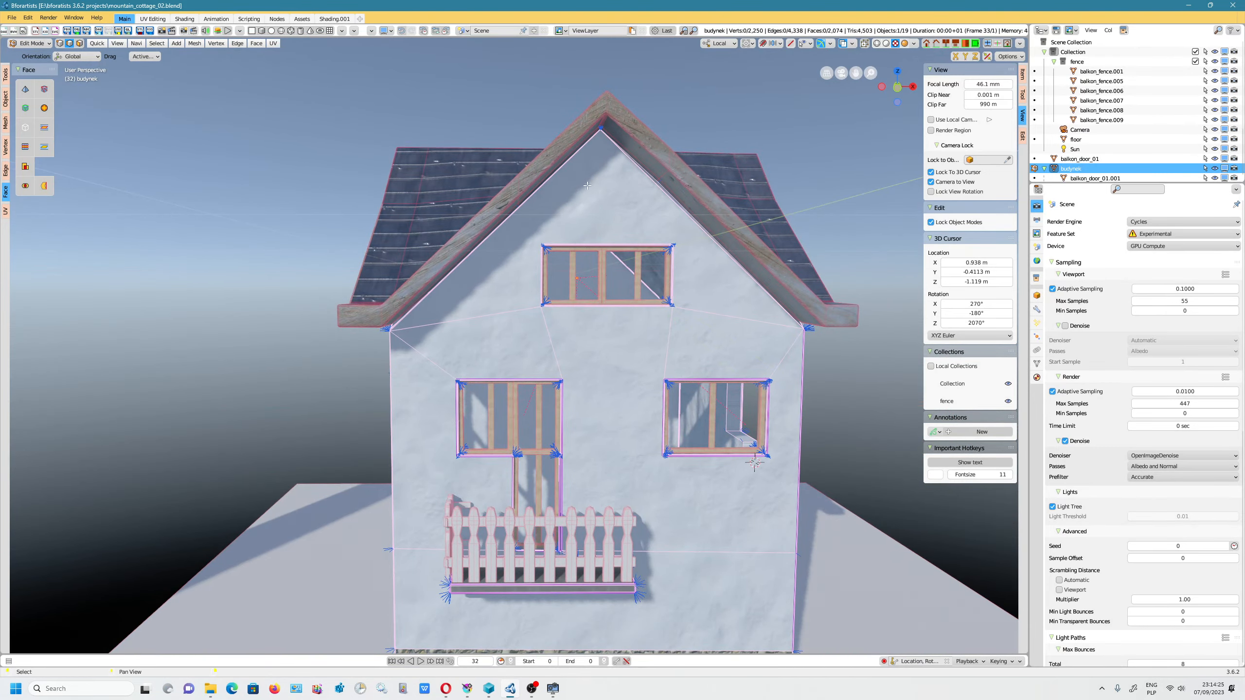
alt+drag(611, 228, 613, 274)
click(32, 43)
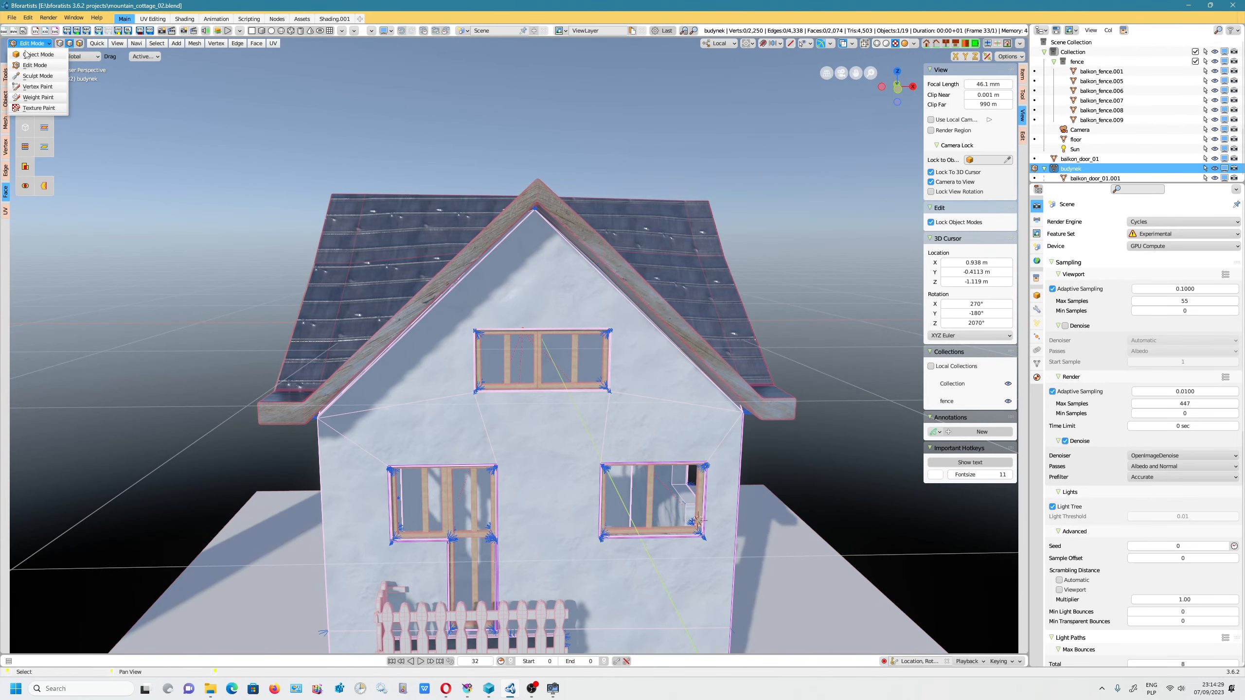
click(30, 54)
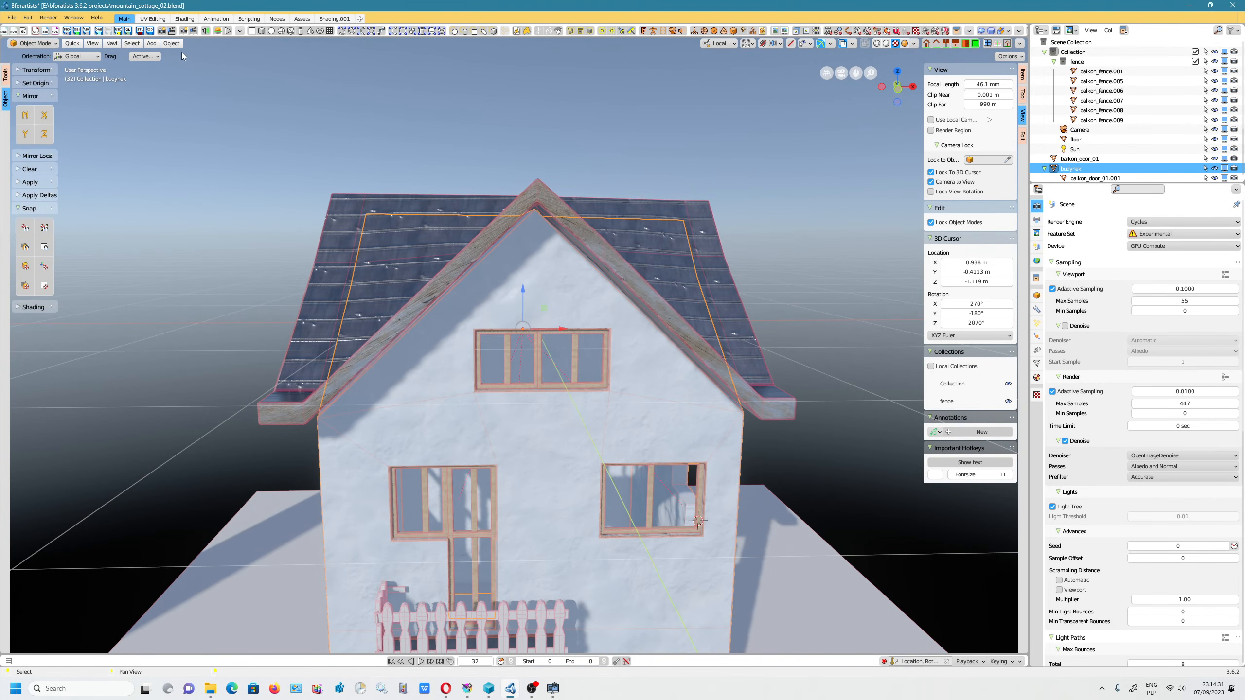
Show the program's splash screen to check the version in use, and close it again.
click(28, 18)
mouse_move(97, 17)
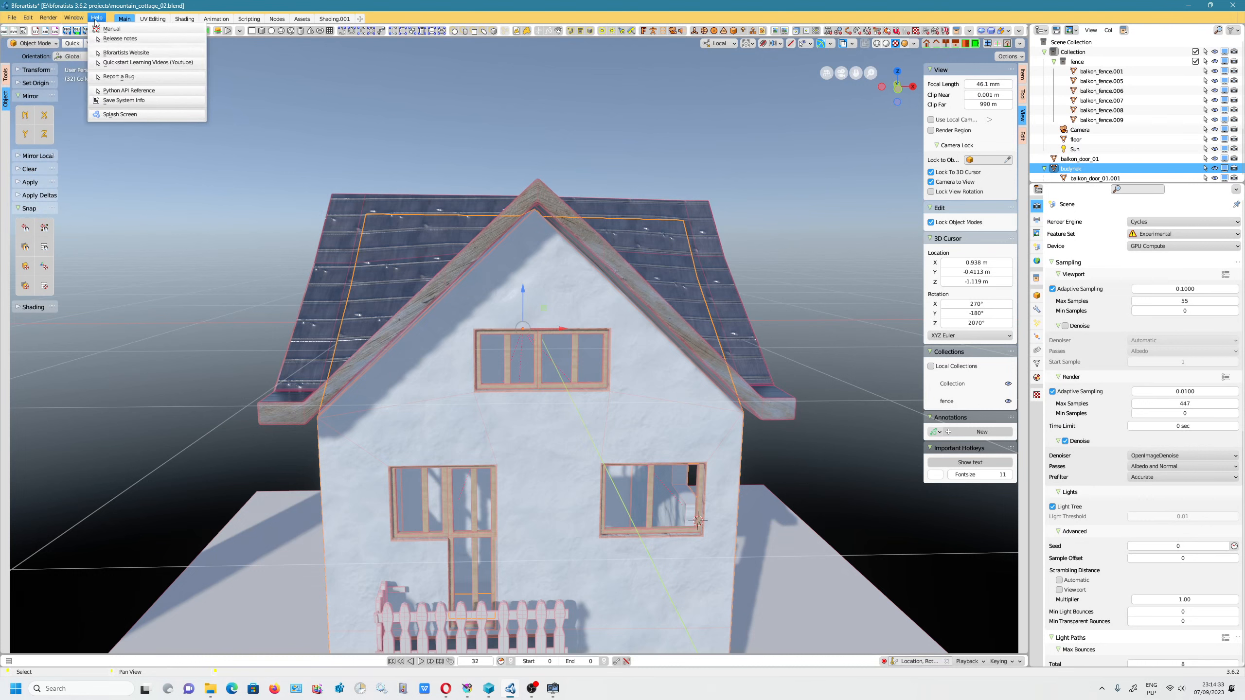
click(119, 114)
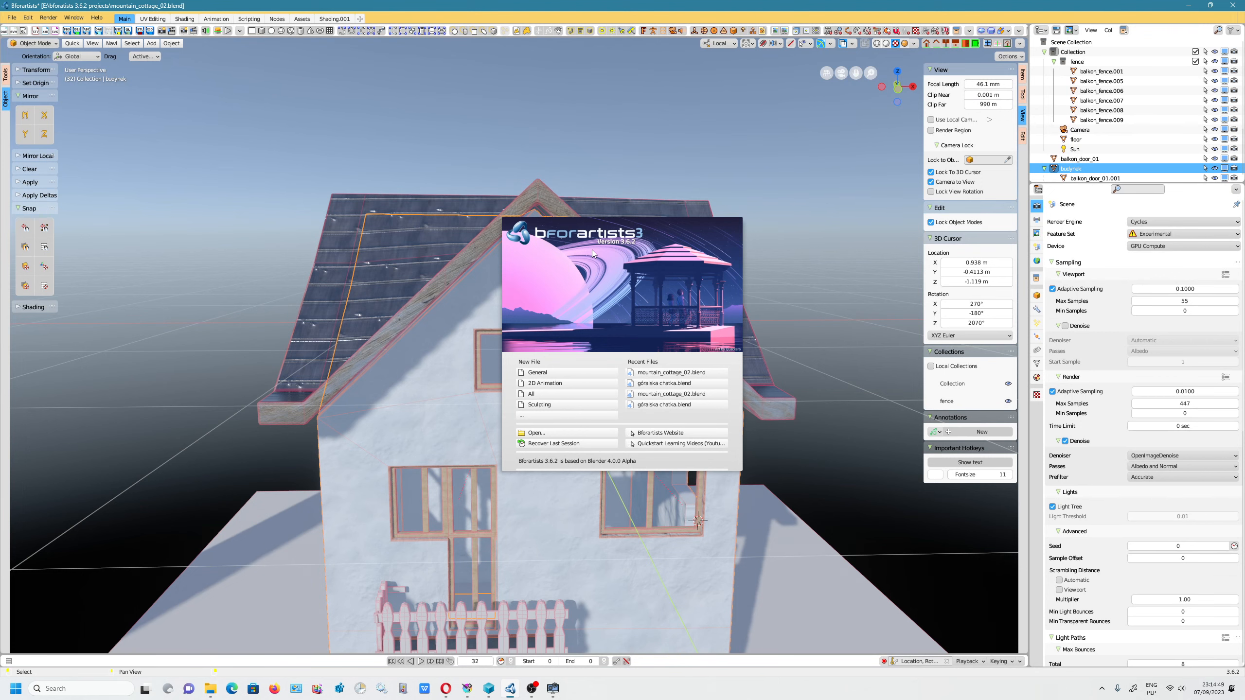
click(577, 244)
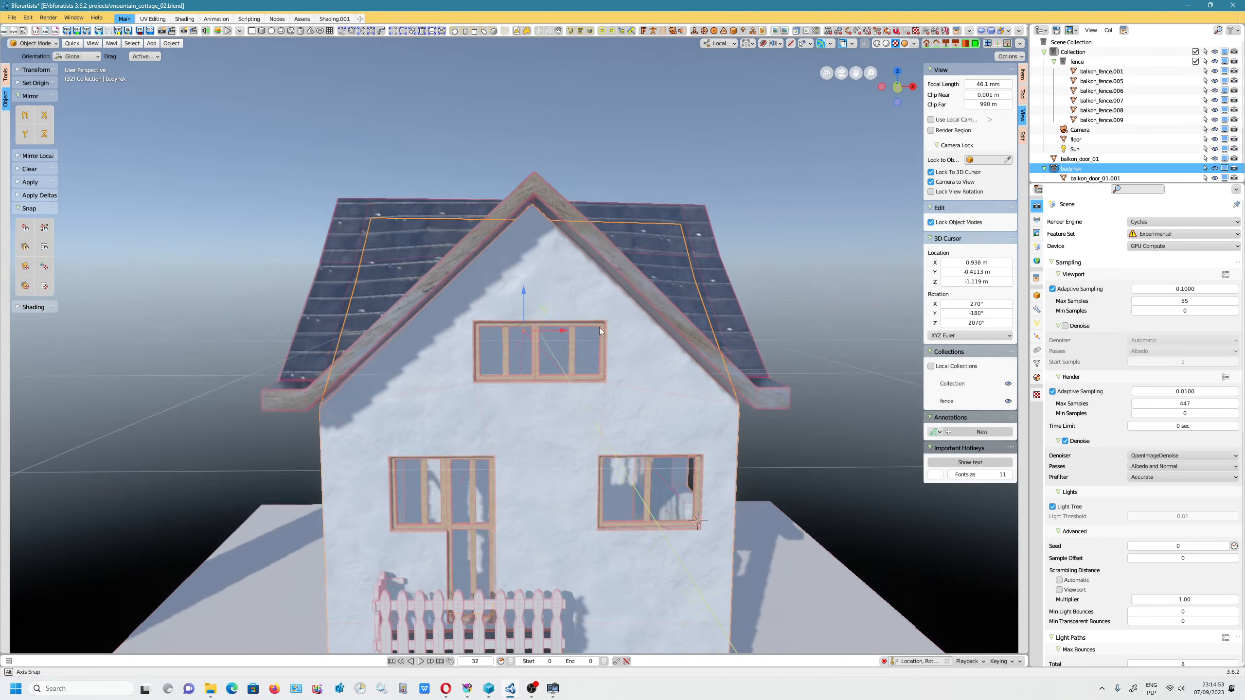
shift+middle_drag(599, 327, 666, 216)
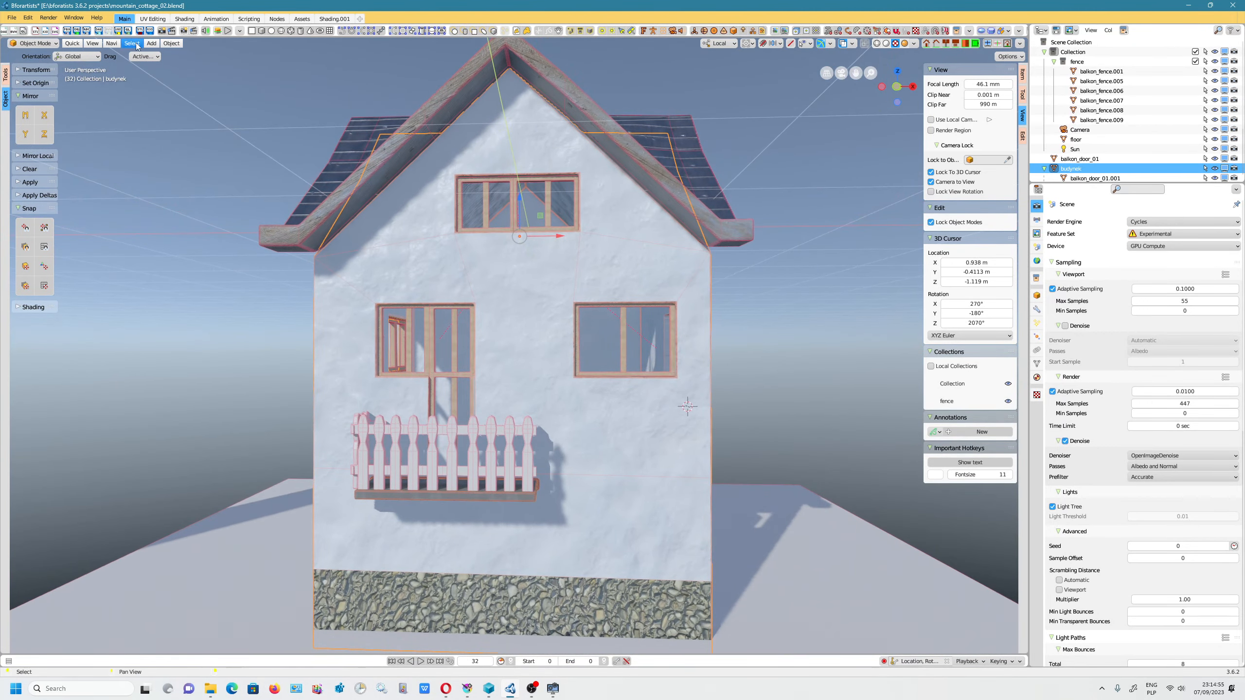
click(97, 18)
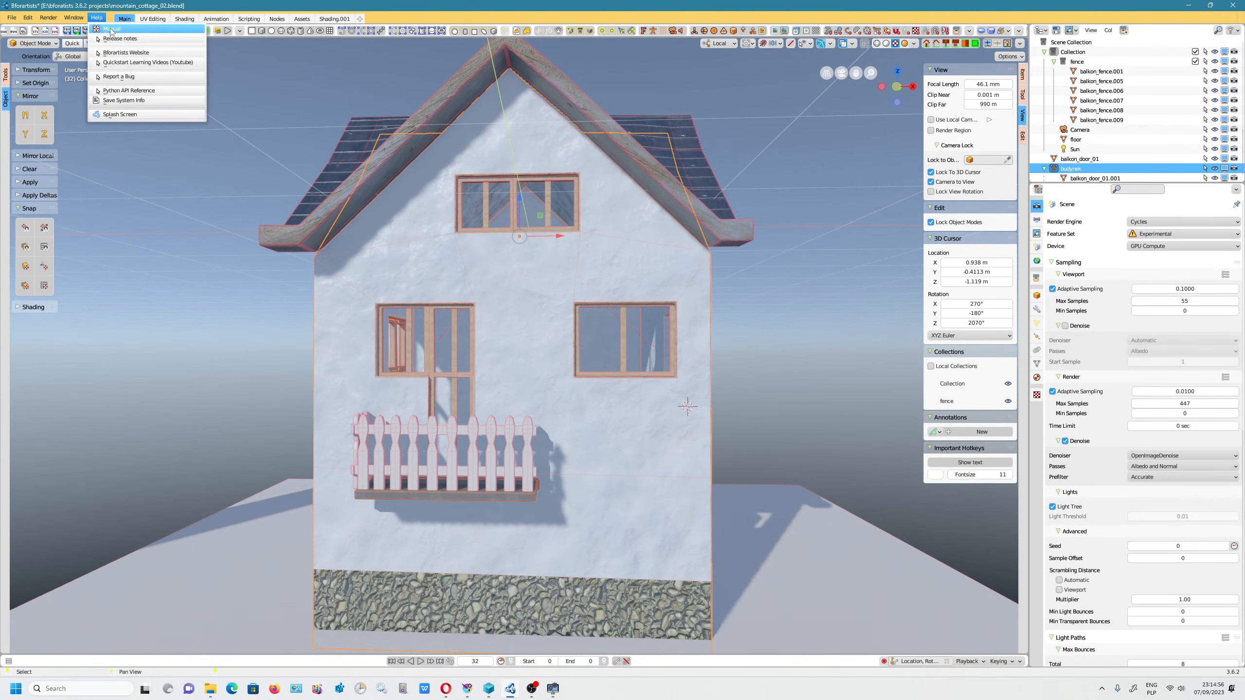
click(129, 115)
click(668, 298)
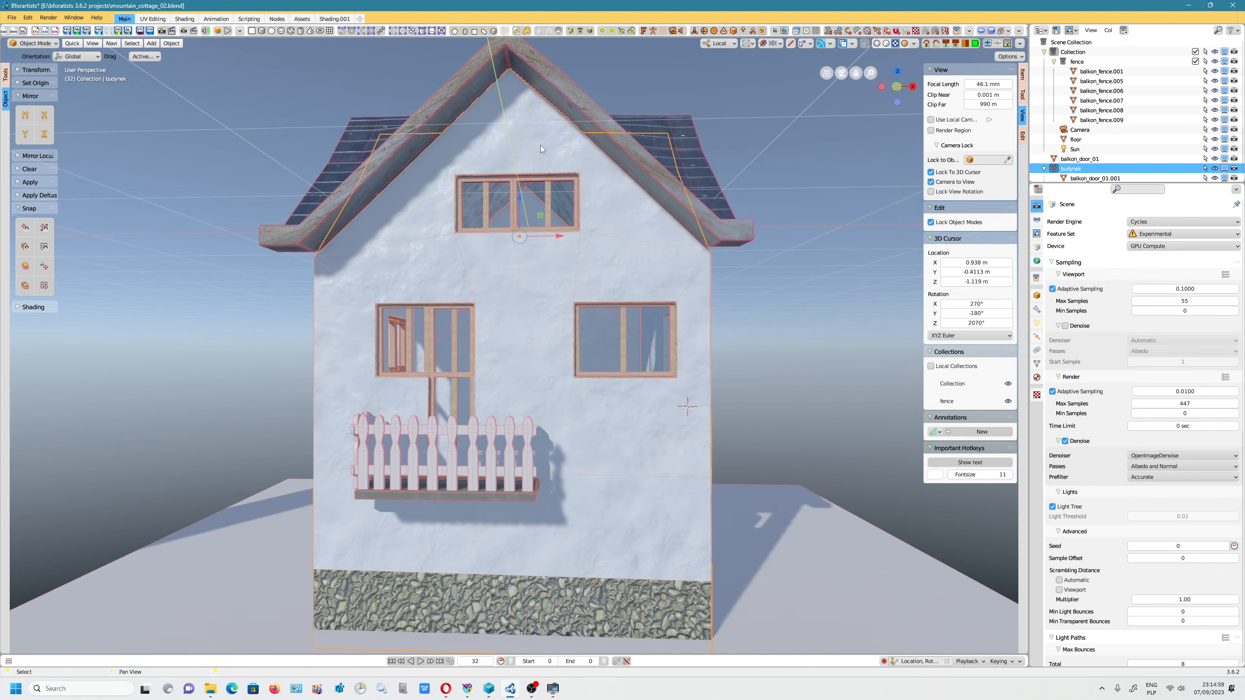
Place the 3D cursor on the gable wall above the attic window, at about X -0.003, Y -1, Z 0.312 m.
shift+right_click(520, 130)
scroll(545, 171, up, 3)
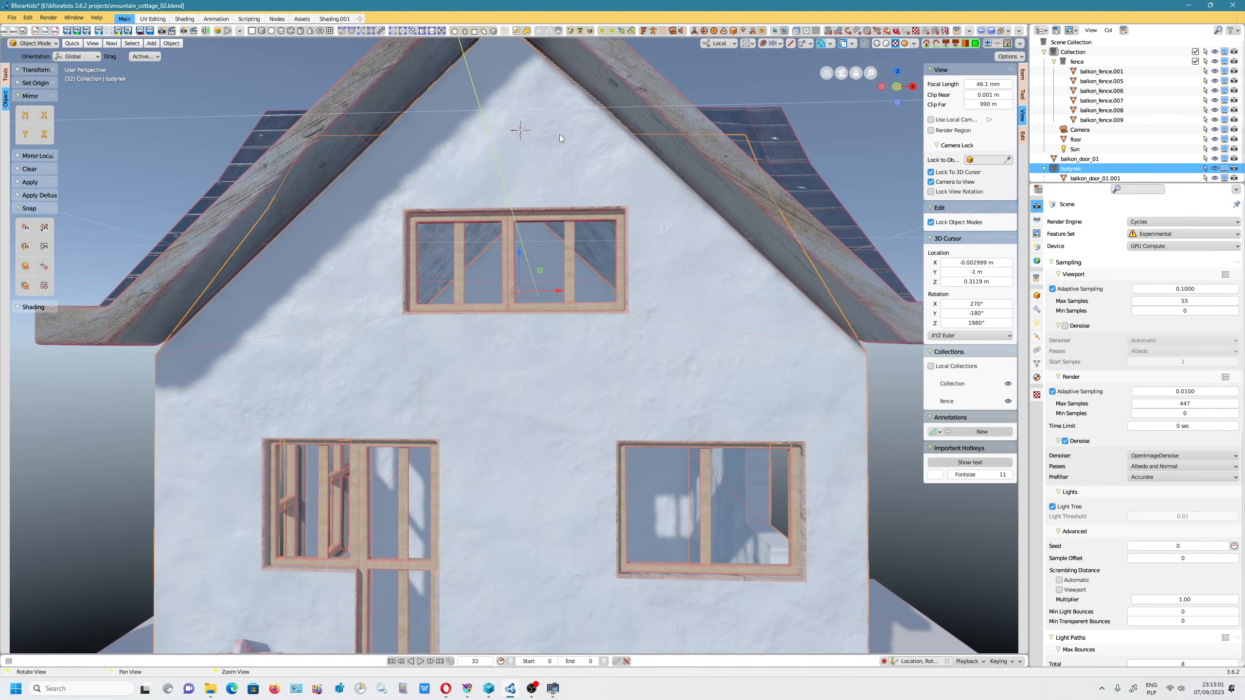
shift+middle_drag(559, 134, 620, 254)
middle_drag(619, 254, 562, 233)
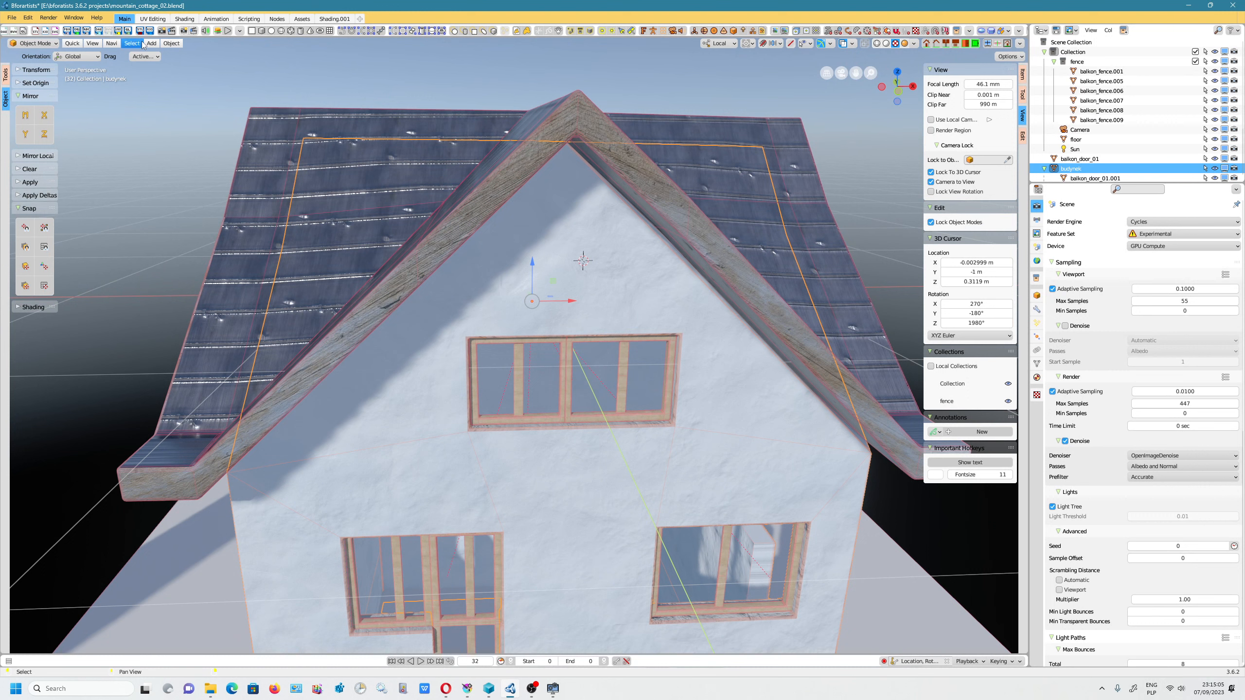
Add a Bezier circle curve at the 3D cursor.
click(169, 43)
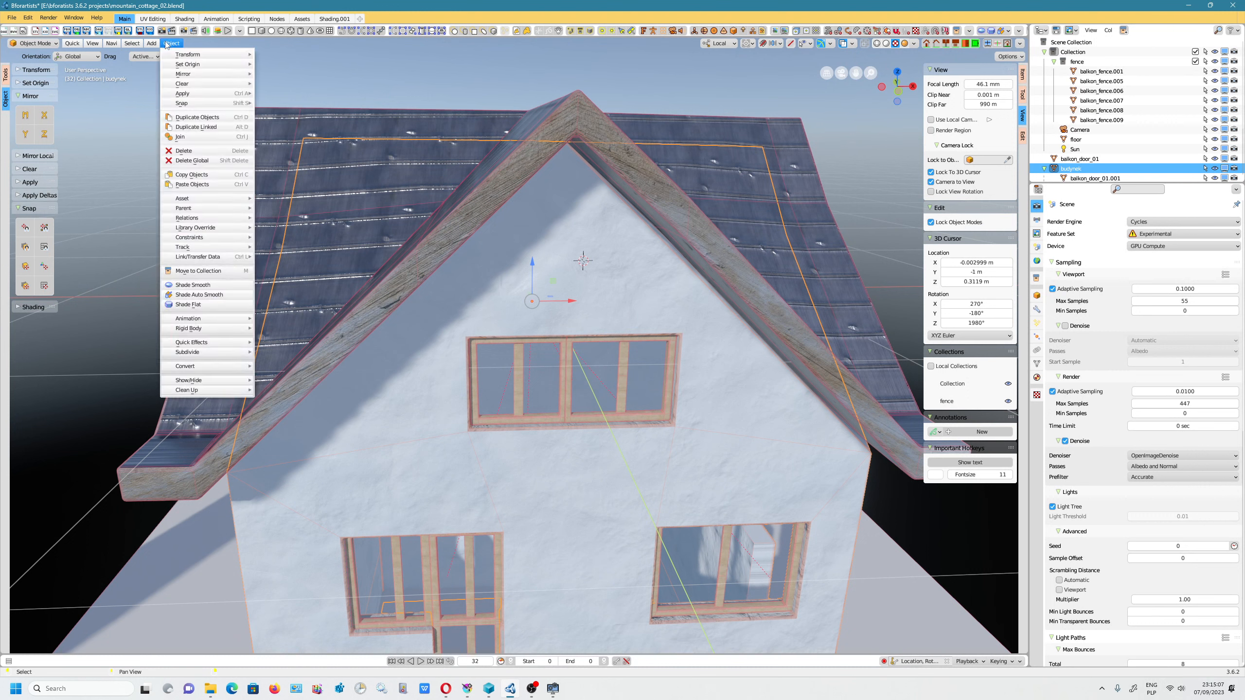
mouse_move(152, 44)
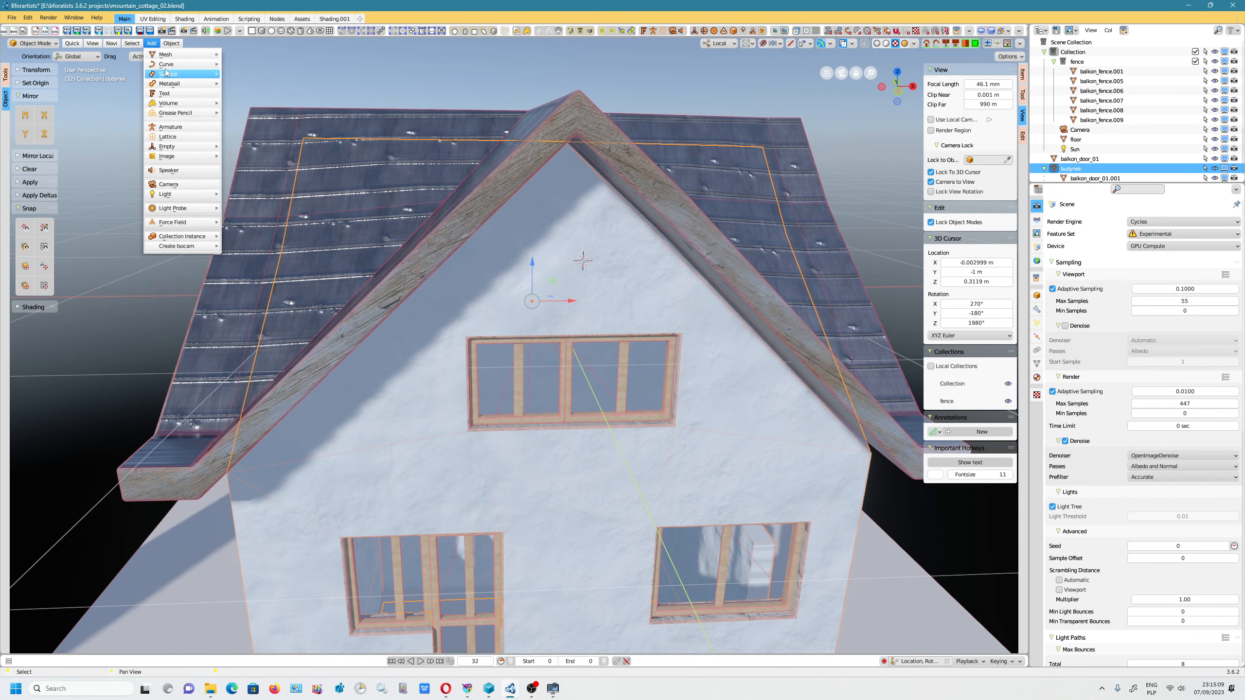
mouse_move(196, 64)
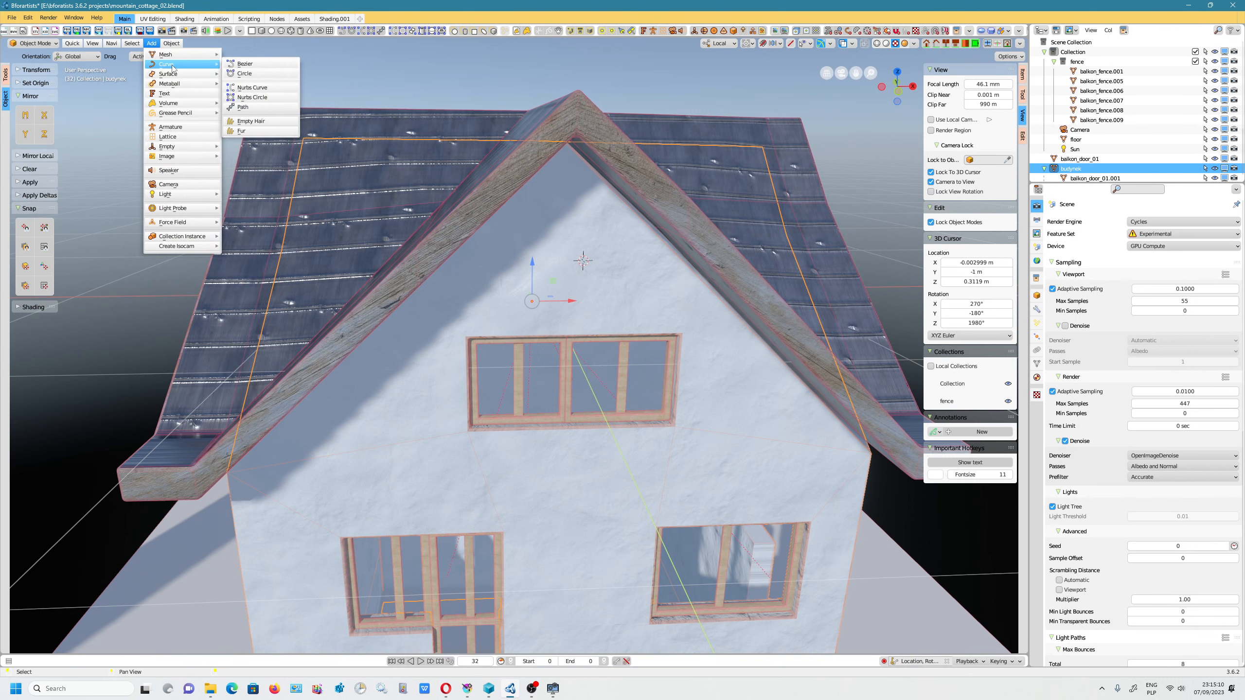
click(255, 74)
Scale the Bezier circle down uniformly by a factor of about 0.126.
scroll(591, 297, down, 5)
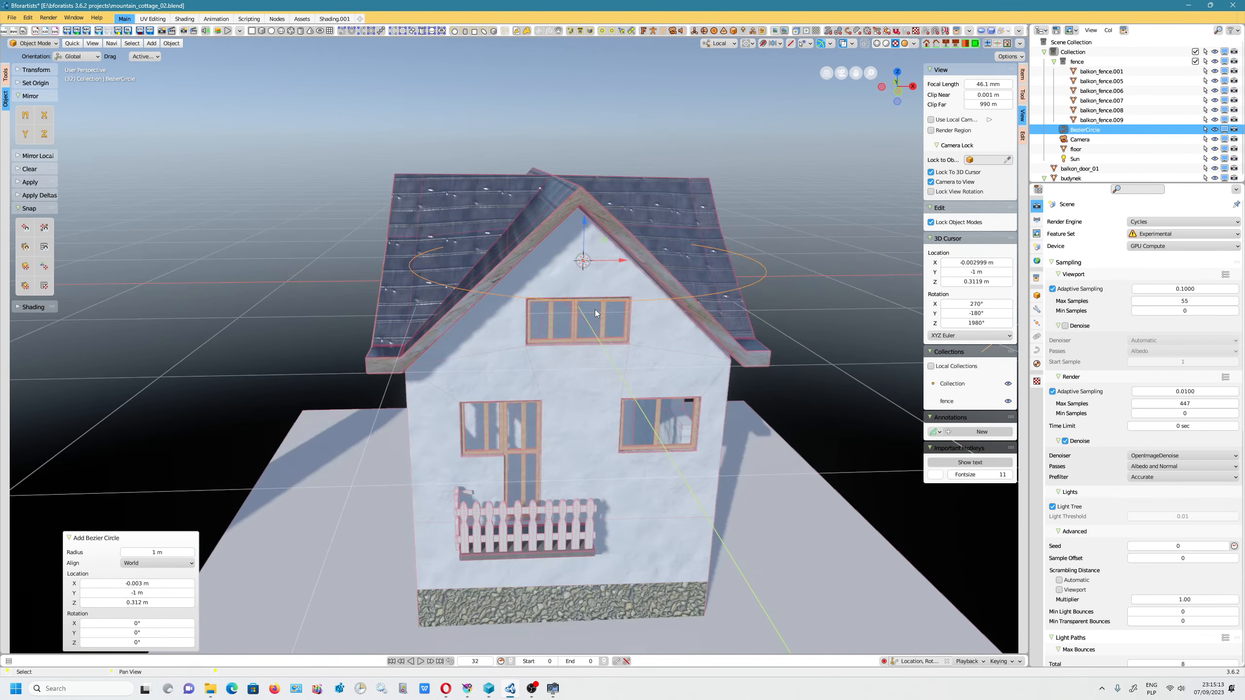
scroll(594, 310, up, 5)
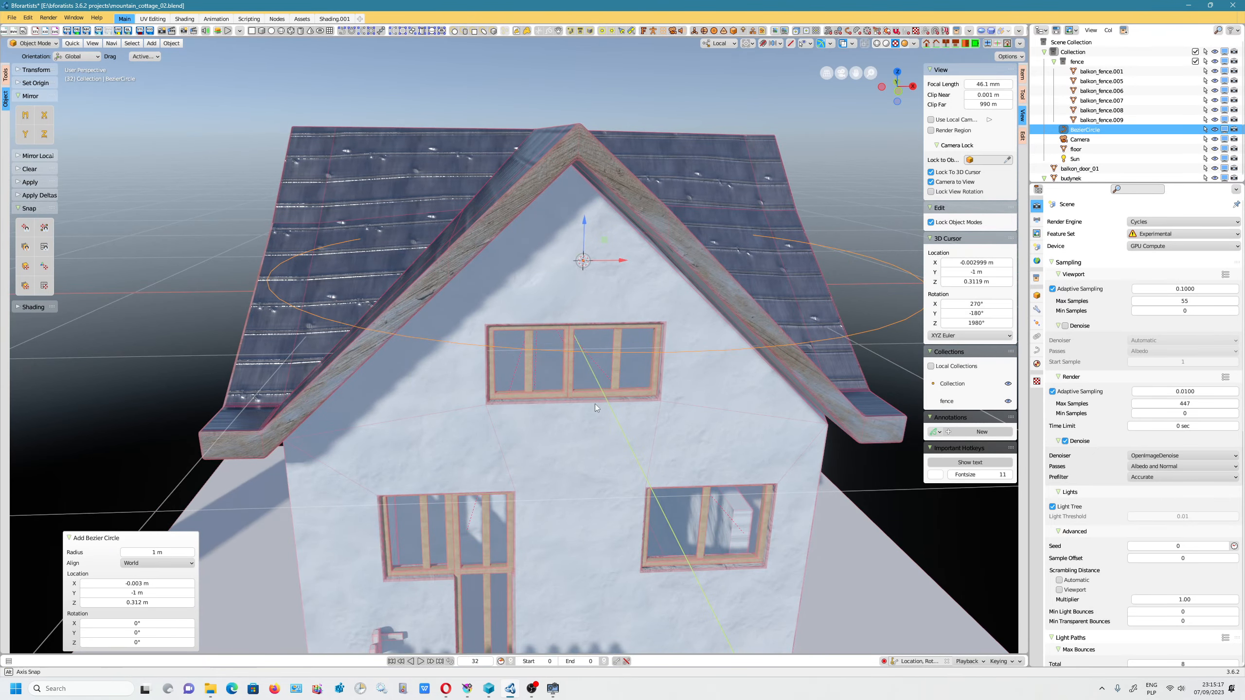
alt+middle_drag(595, 404, 613, 413)
key(r)
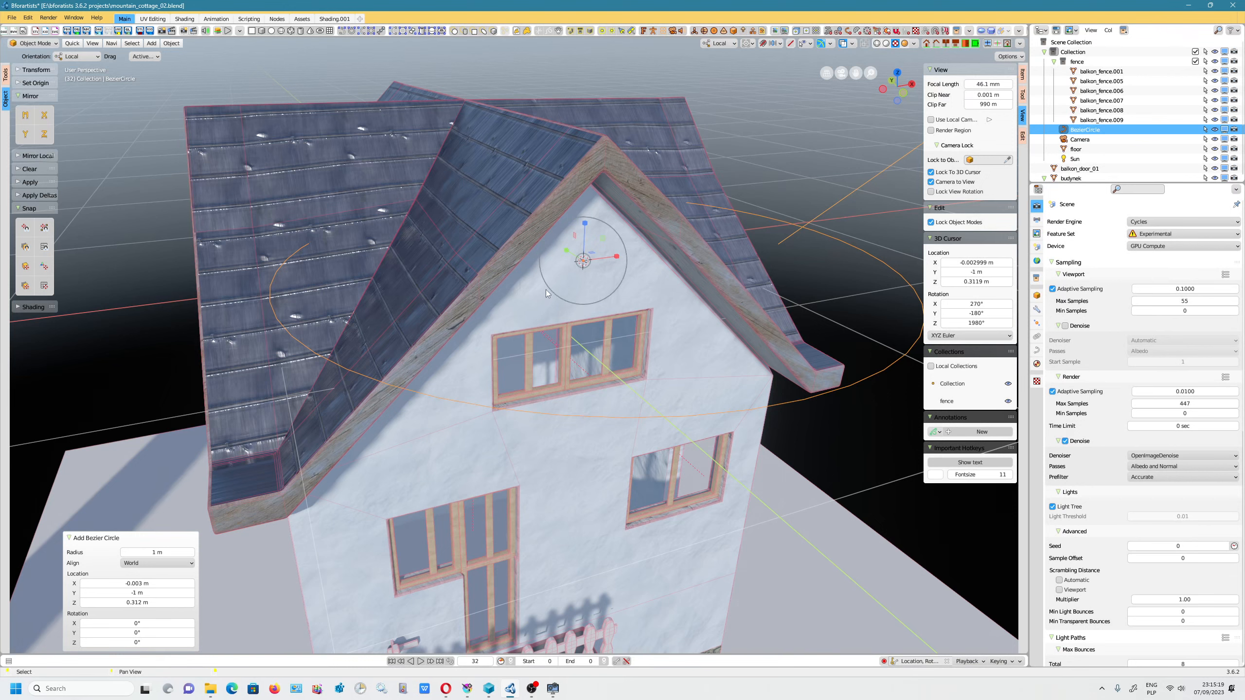
key(s)
click(584, 268)
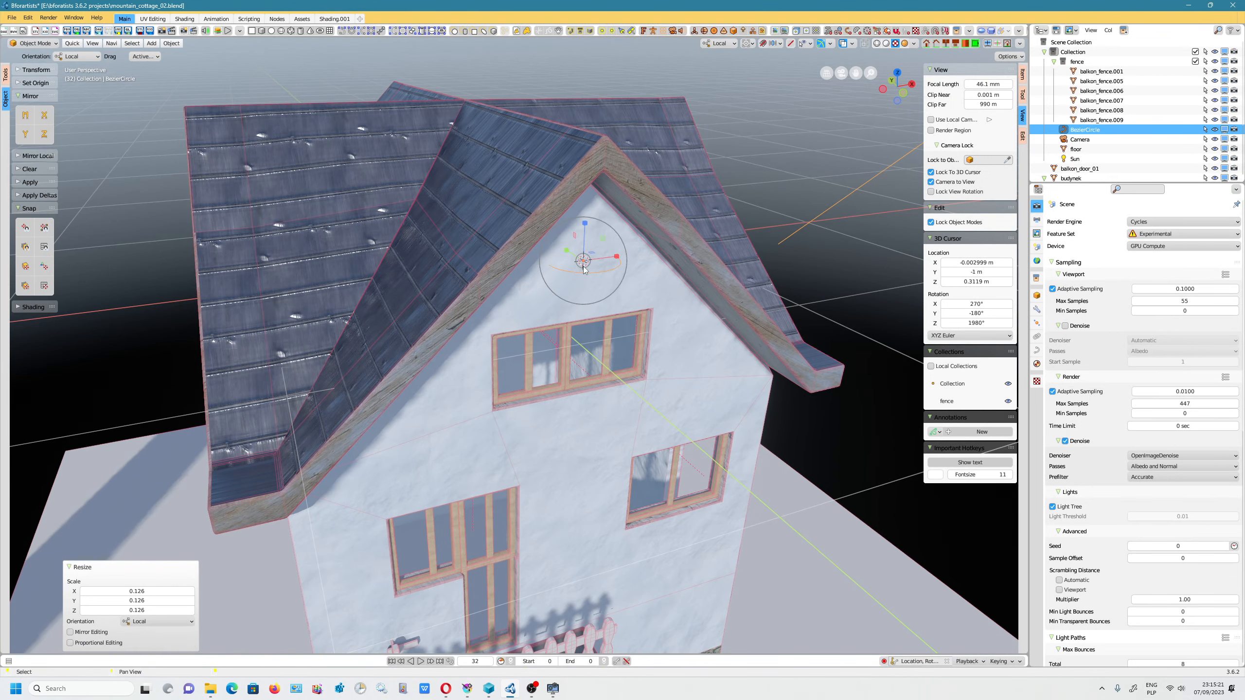
Set the Bezier circle's Resolution Preview U to 4 and turn on snapping.
click(1036, 349)
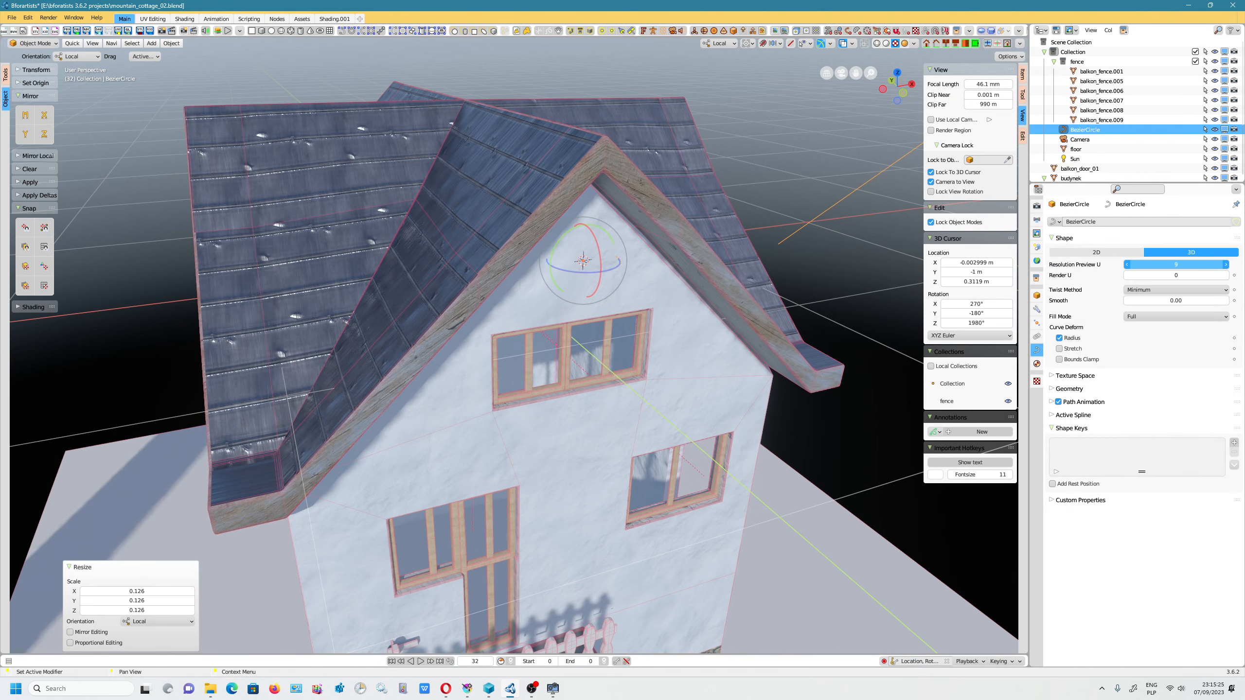
drag(1171, 265, 1149, 265)
scroll(600, 238, up, 3)
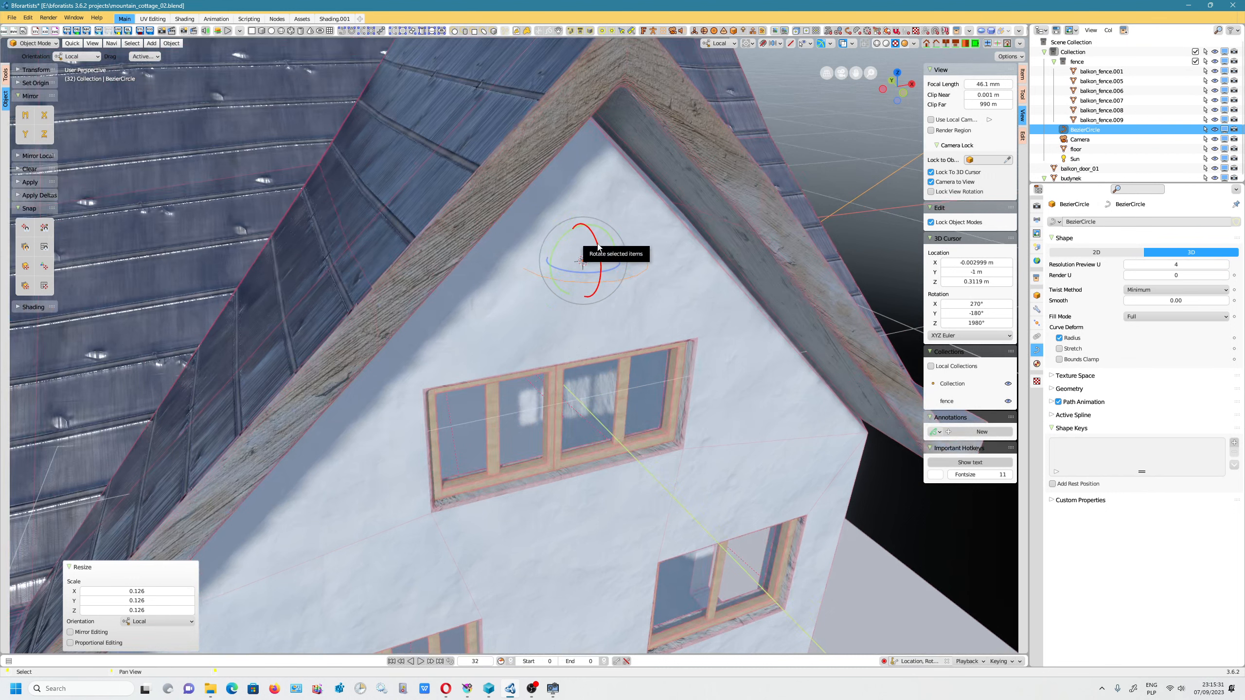
click(771, 45)
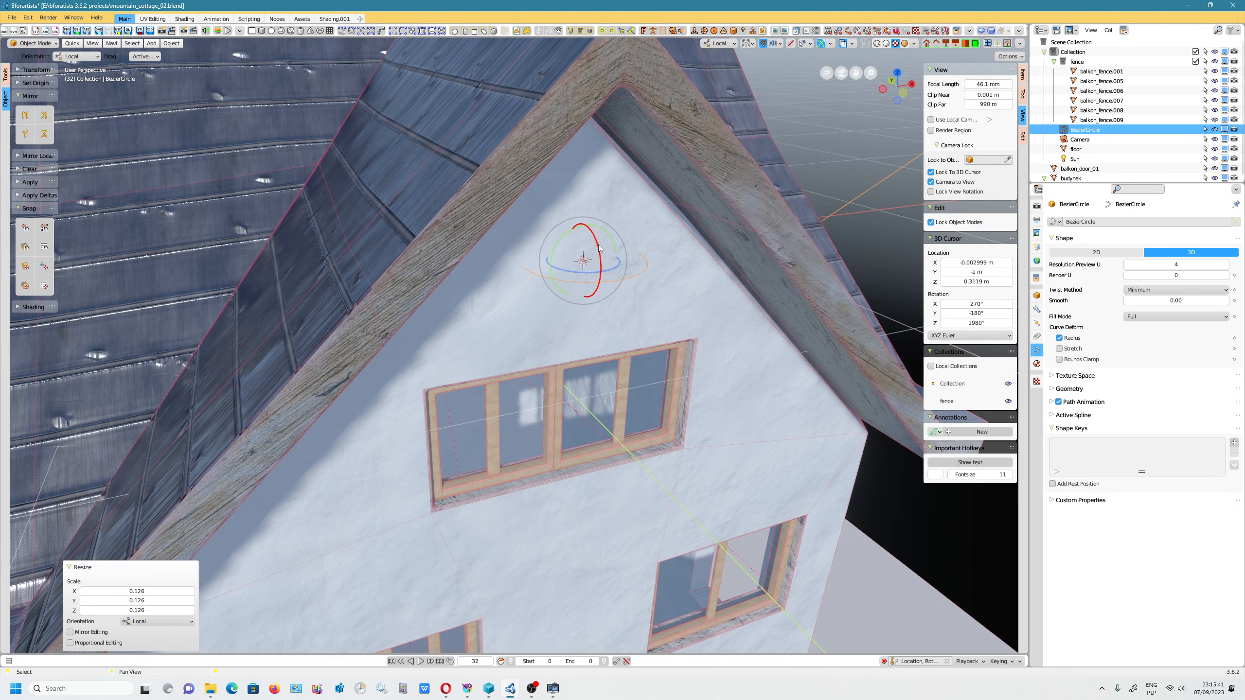
drag(599, 245, 593, 273)
key(ctrl+z)
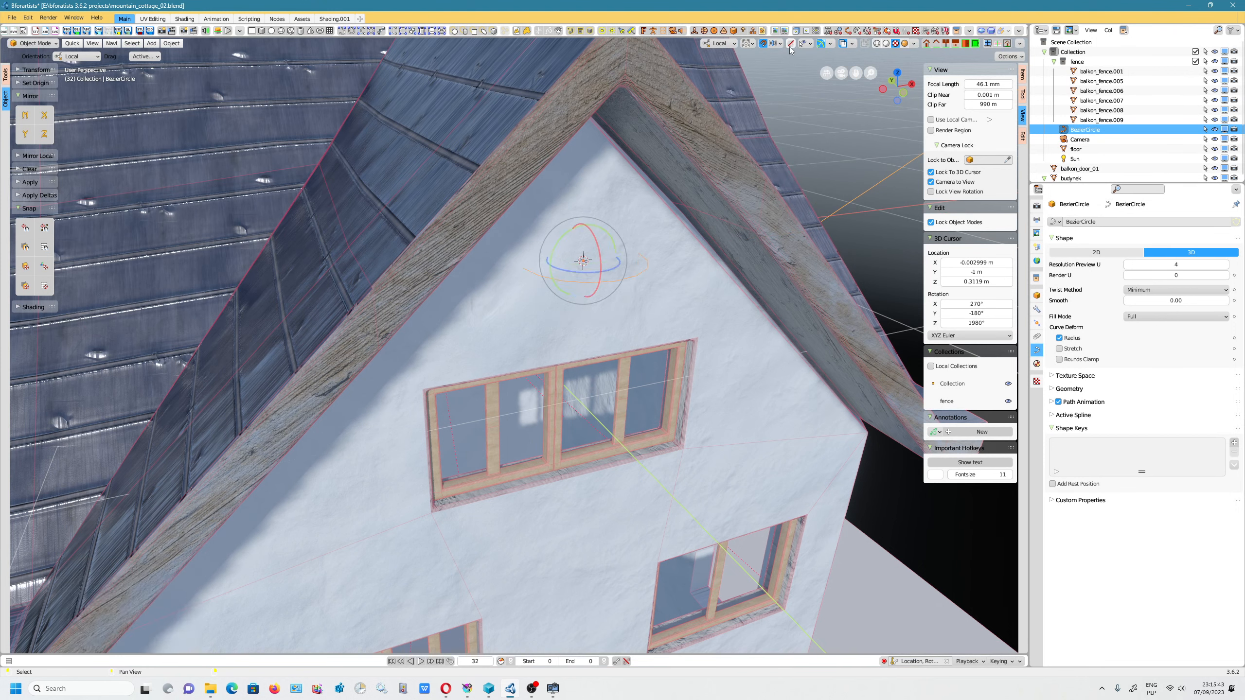
click(777, 44)
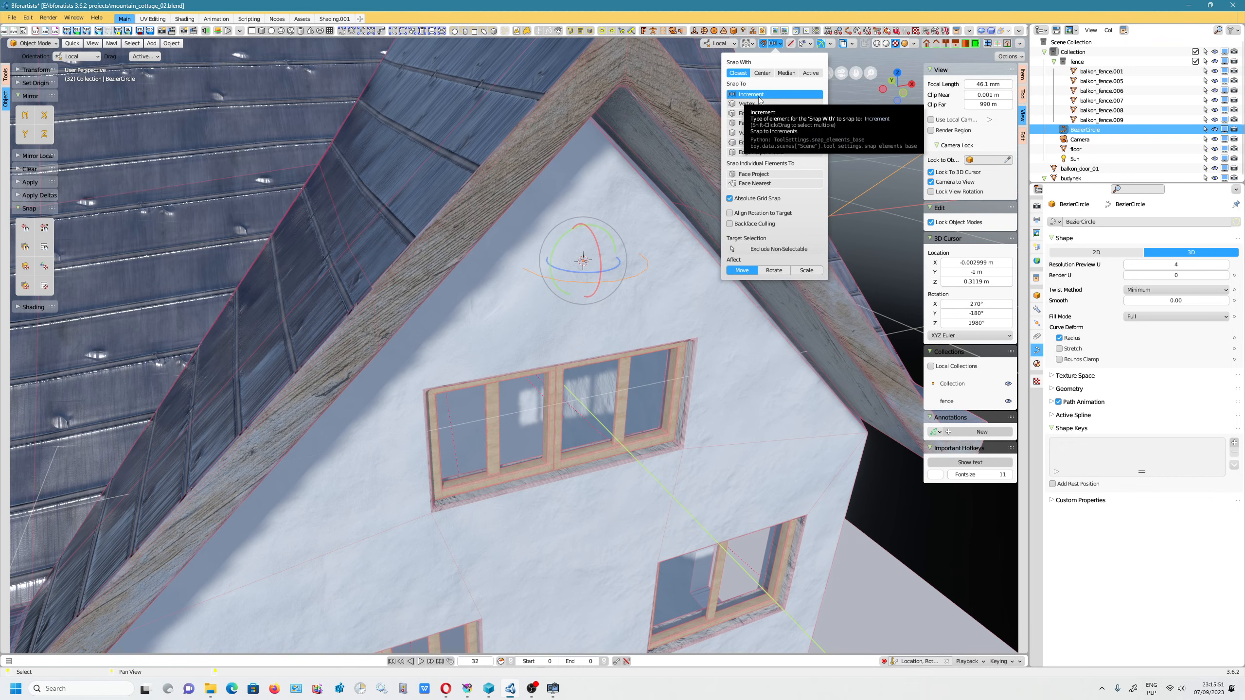
middle_drag(625, 227, 724, 180)
key(r)
key(x)
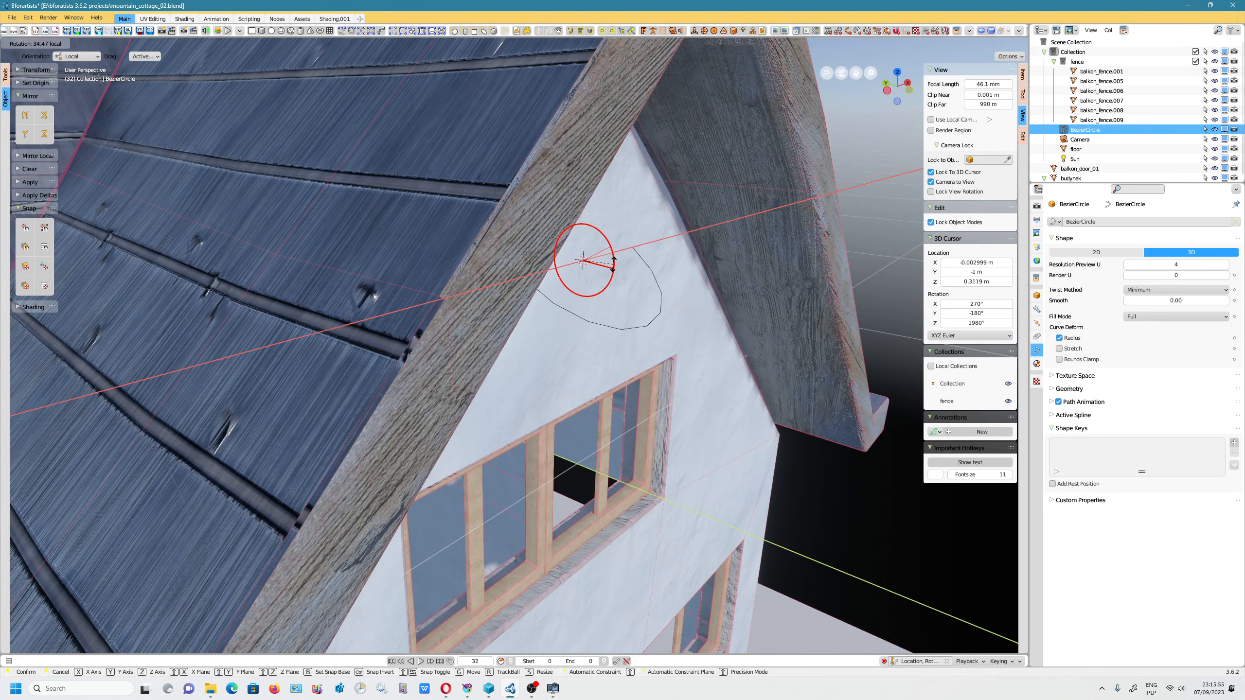
click(613, 267)
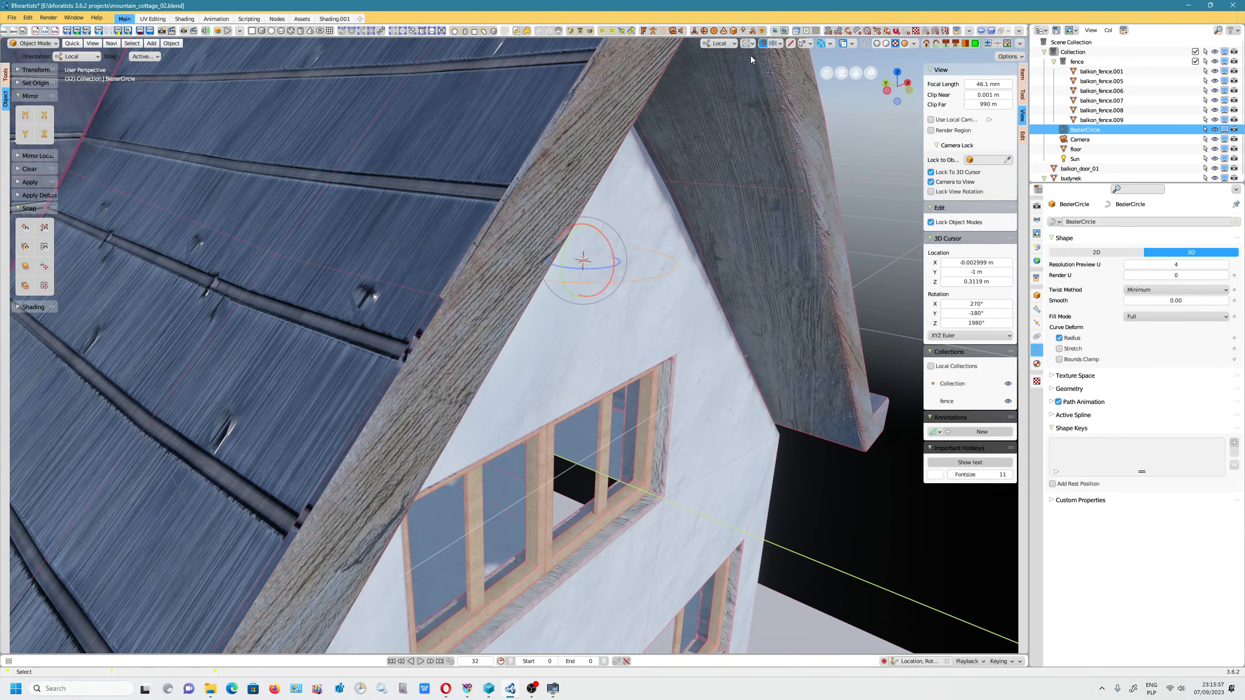
Set snapping to use Center and also affect Rotate, and rotate the Bezier circle 90° about its local X axis.
click(772, 43)
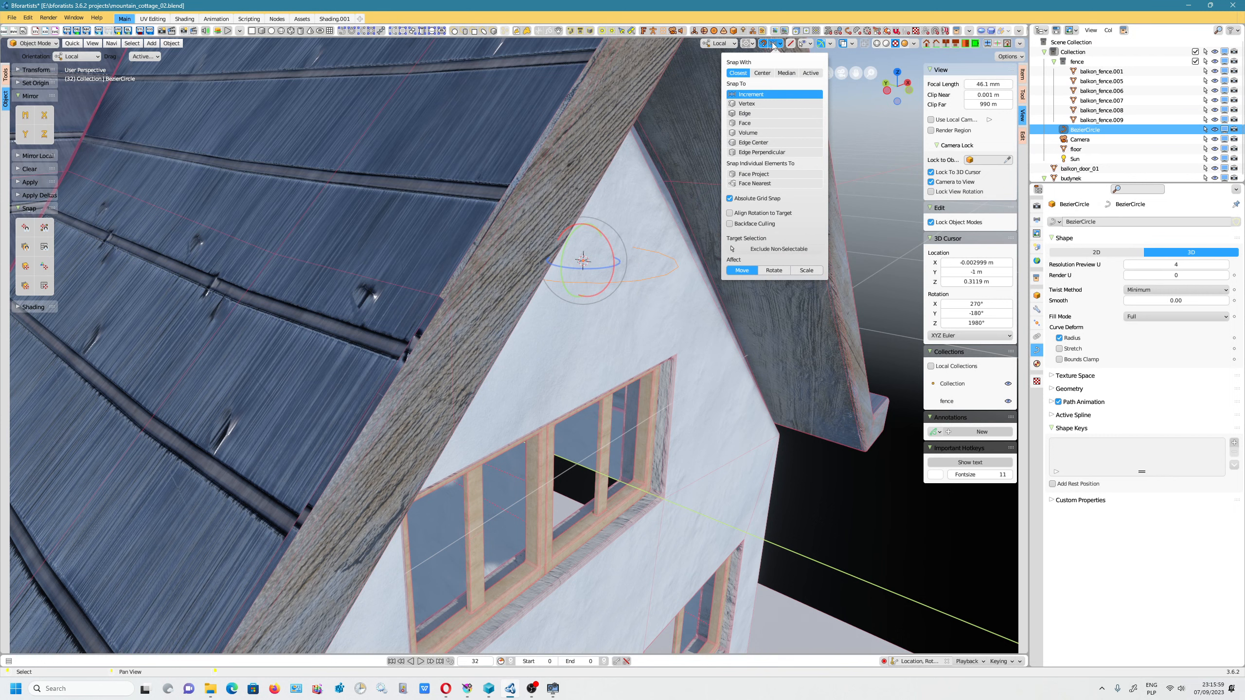
click(763, 73)
click(770, 273)
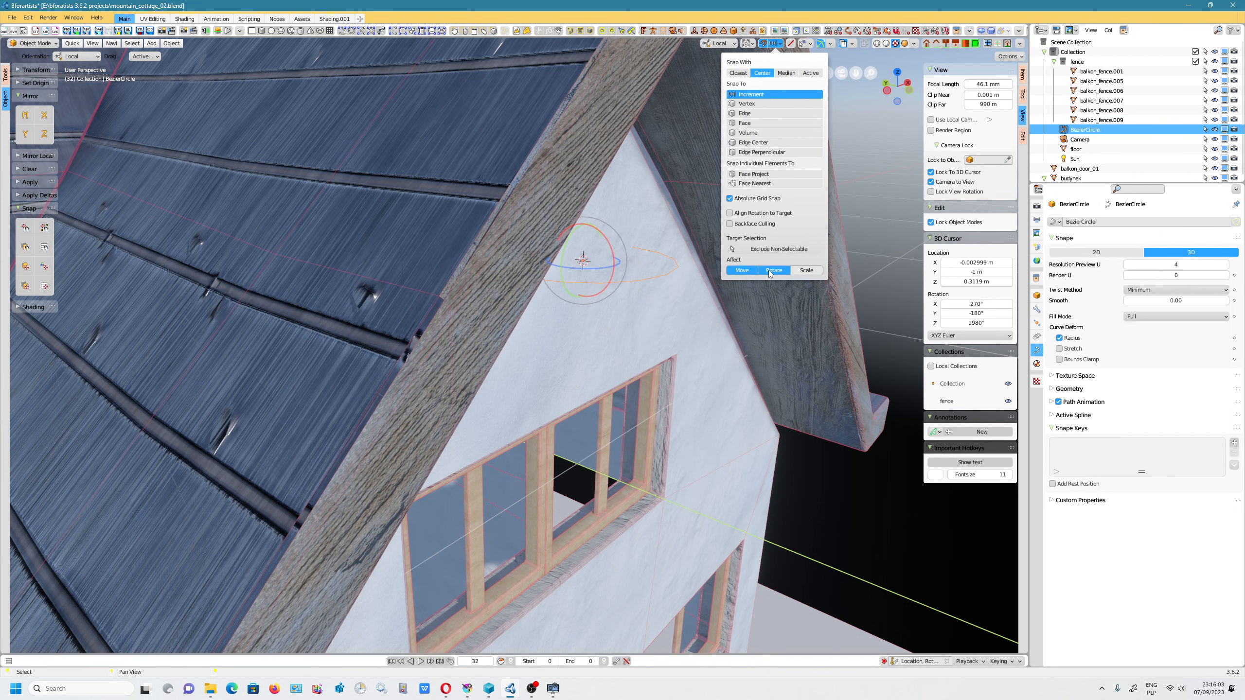
drag(610, 251, 606, 298)
Turn off snapping and move the Bezier circle about -0.127 m along Y, out from the gable wall.
key(g)
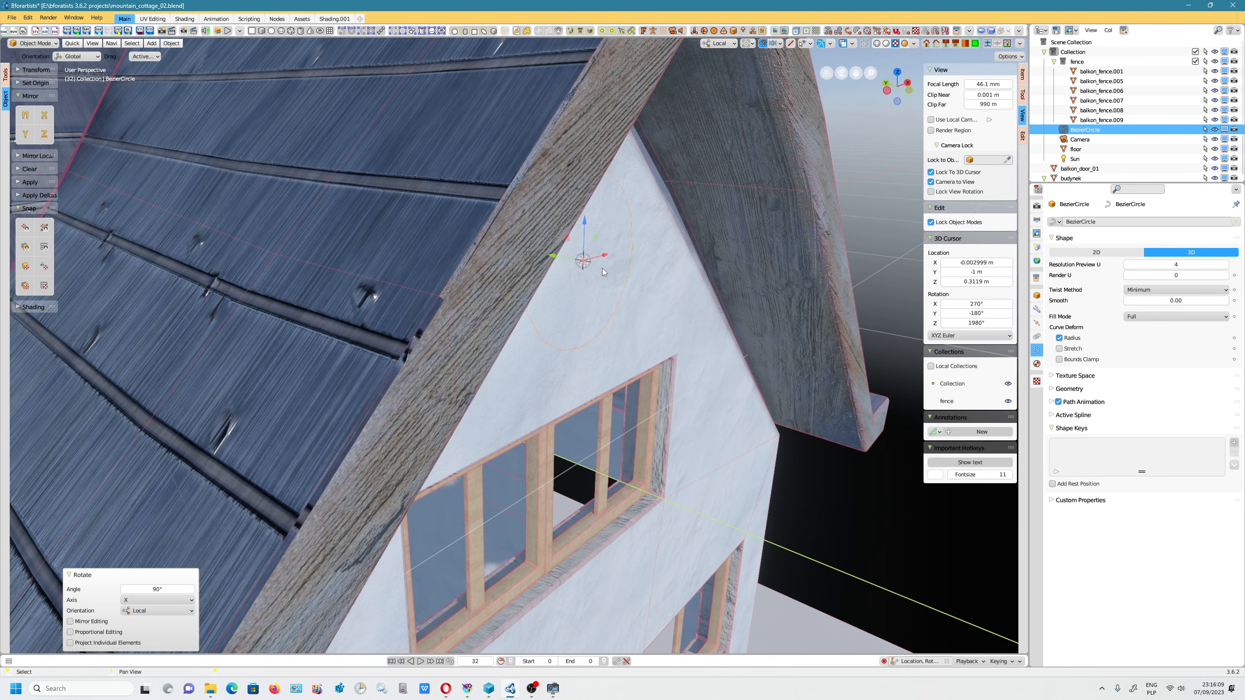
drag(561, 257, 665, 268)
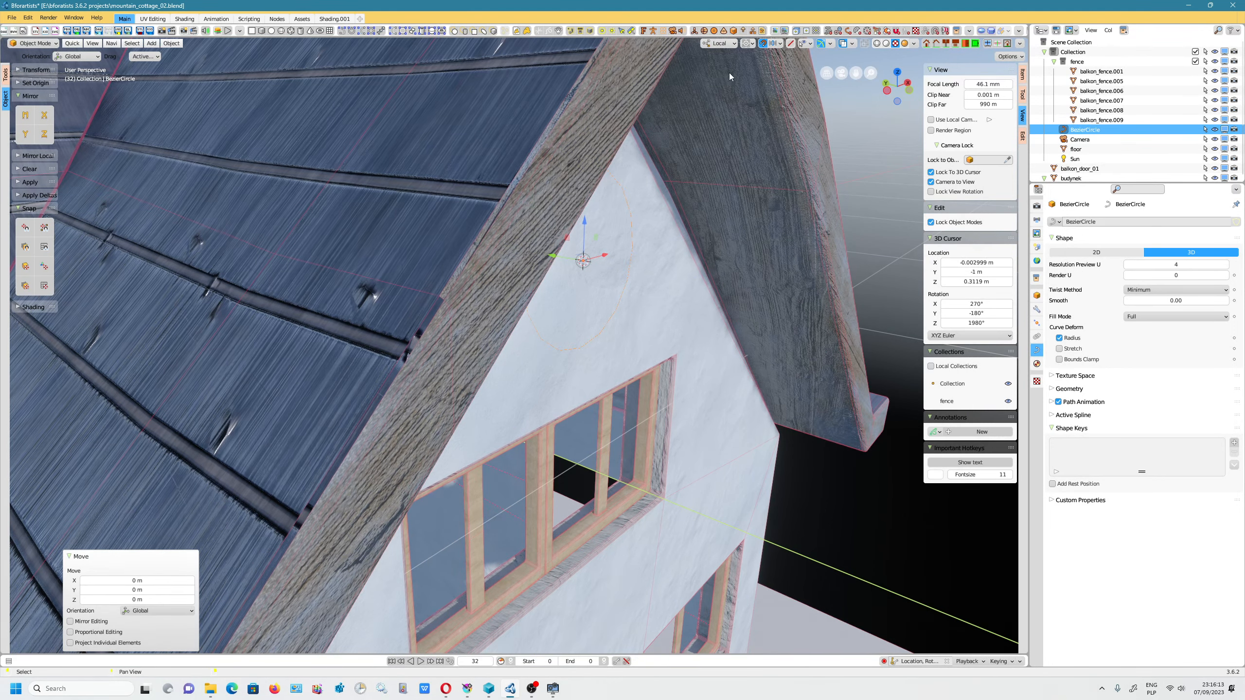
click(763, 43)
drag(562, 264, 647, 276)
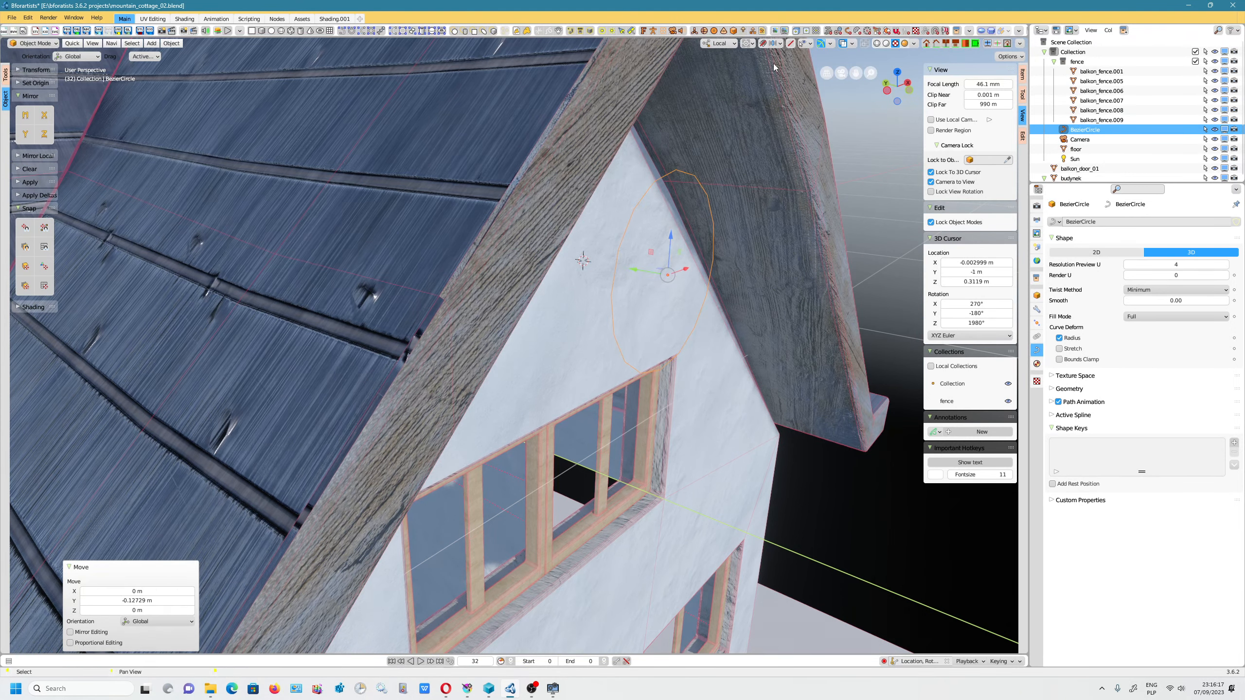
Turn snapping back on with Closest as the snap base and move the Bezier circle about 0.127 m along Y.
click(762, 44)
click(777, 44)
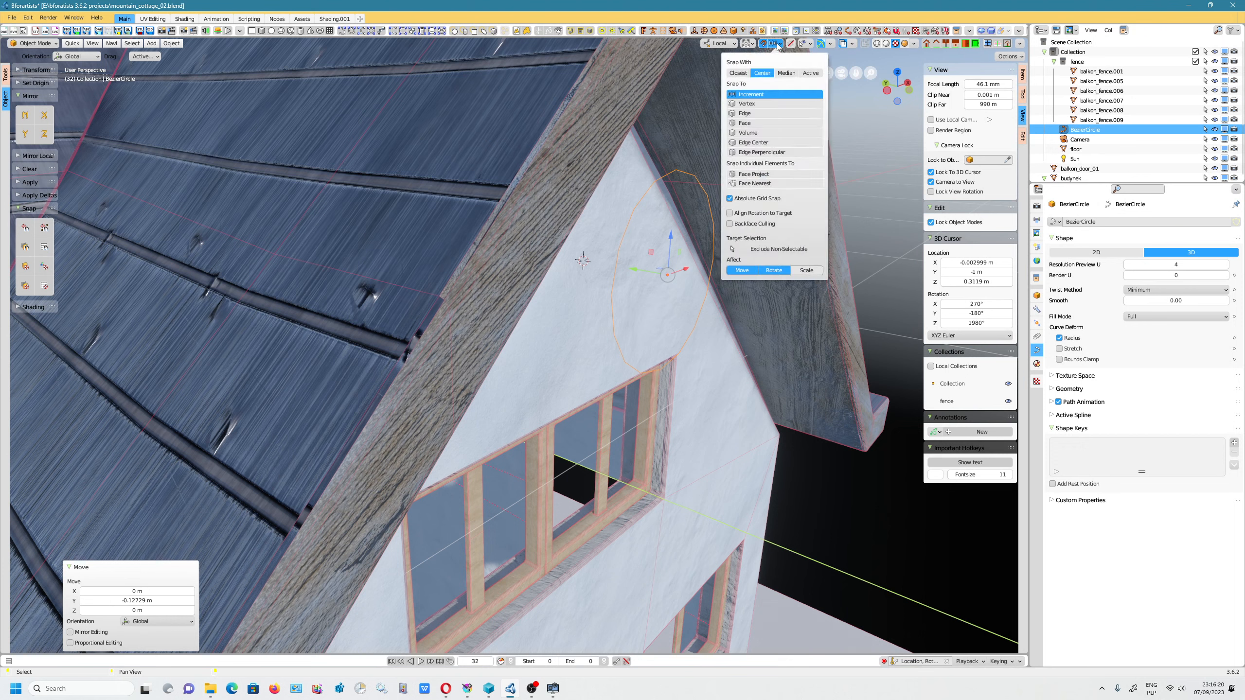
click(744, 73)
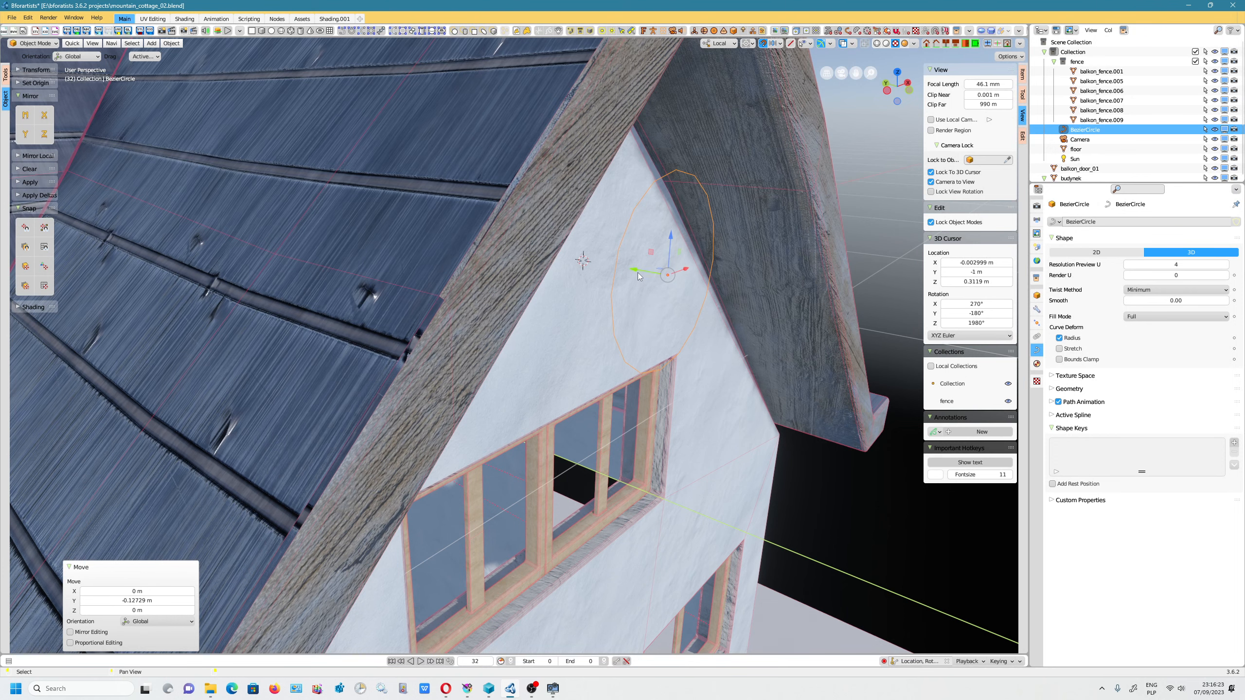
drag(635, 269, 681, 177)
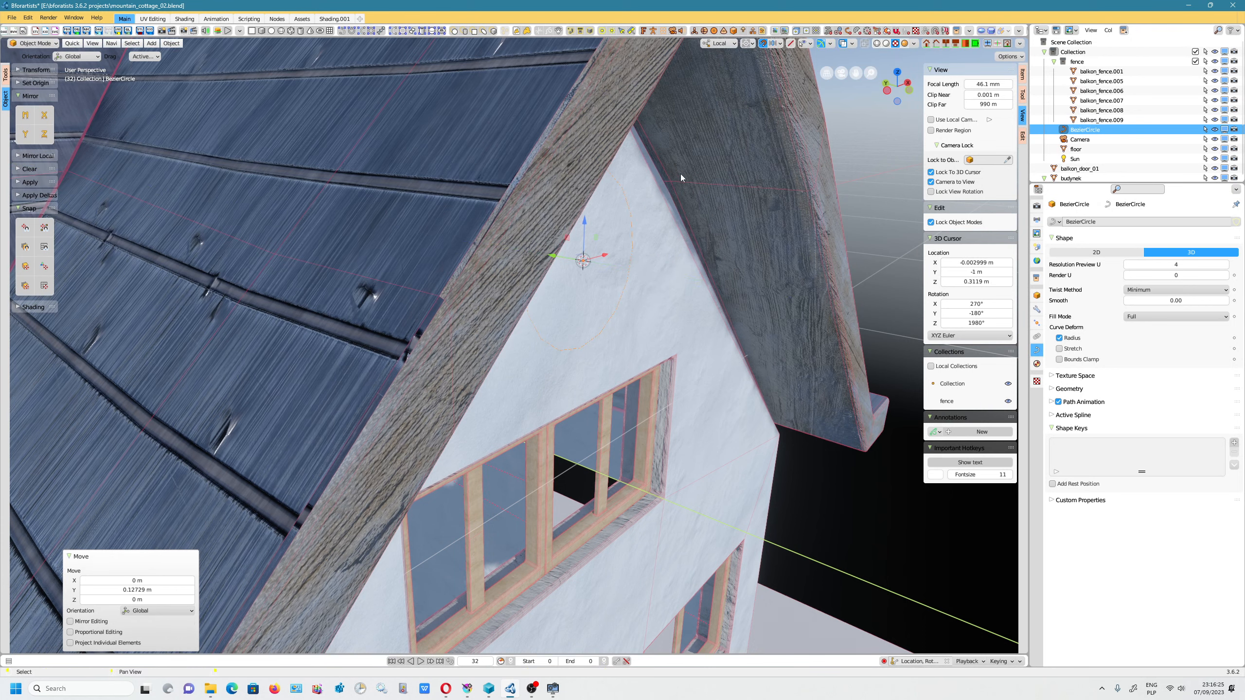
Turn off snapping and move the Bezier circle about -0.063 m along Y and about -0.055 m along X.
click(762, 43)
drag(554, 255, 596, 264)
middle_drag(683, 317, 629, 306)
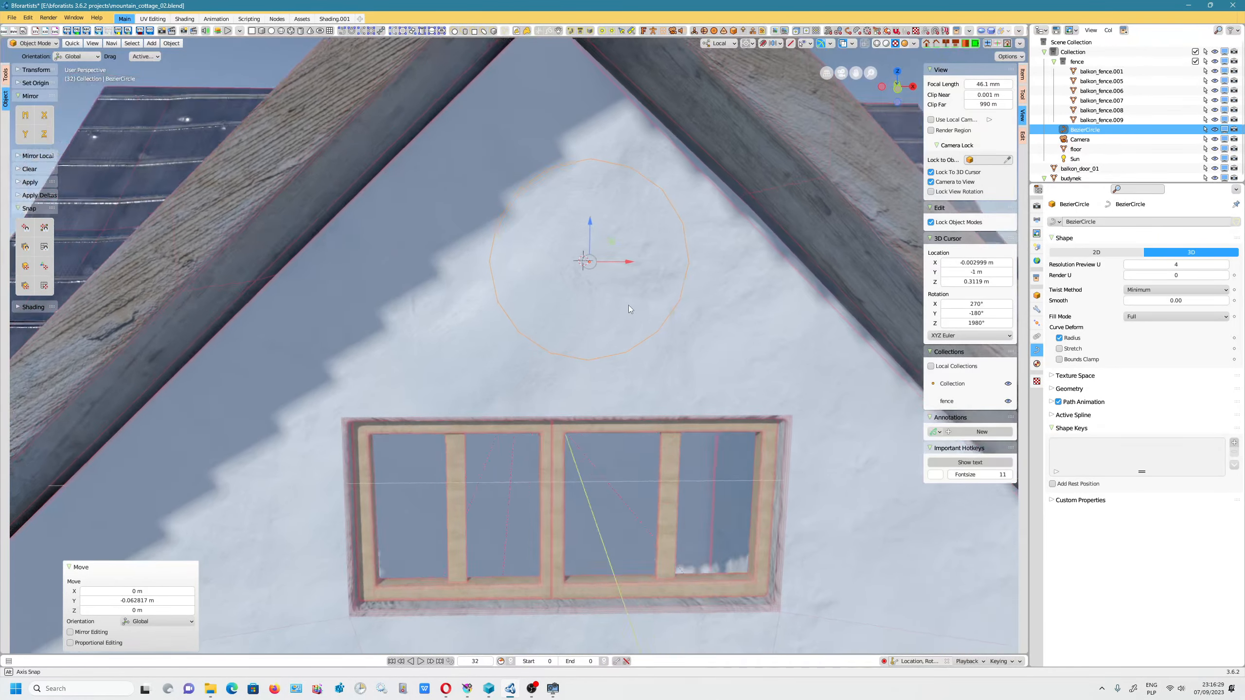
drag(619, 261, 573, 254)
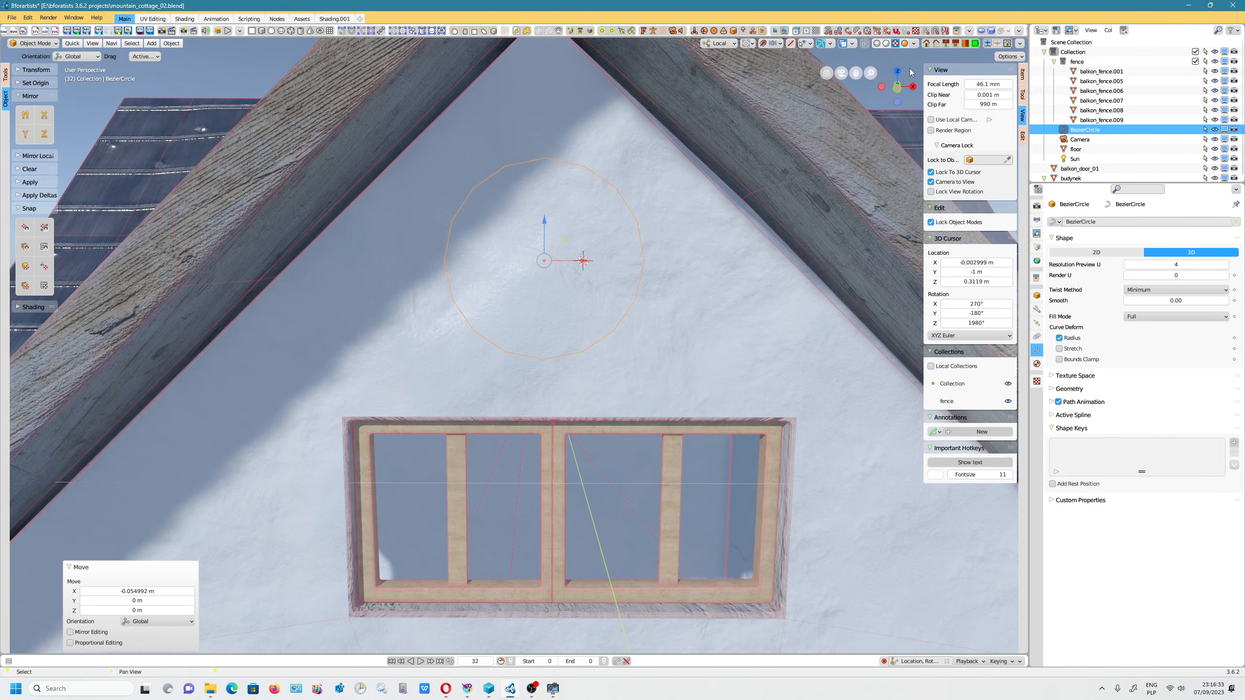
Switch to an orthographic front view of the cottage and open the budynek wall mesh in Edit Mode.
click(897, 88)
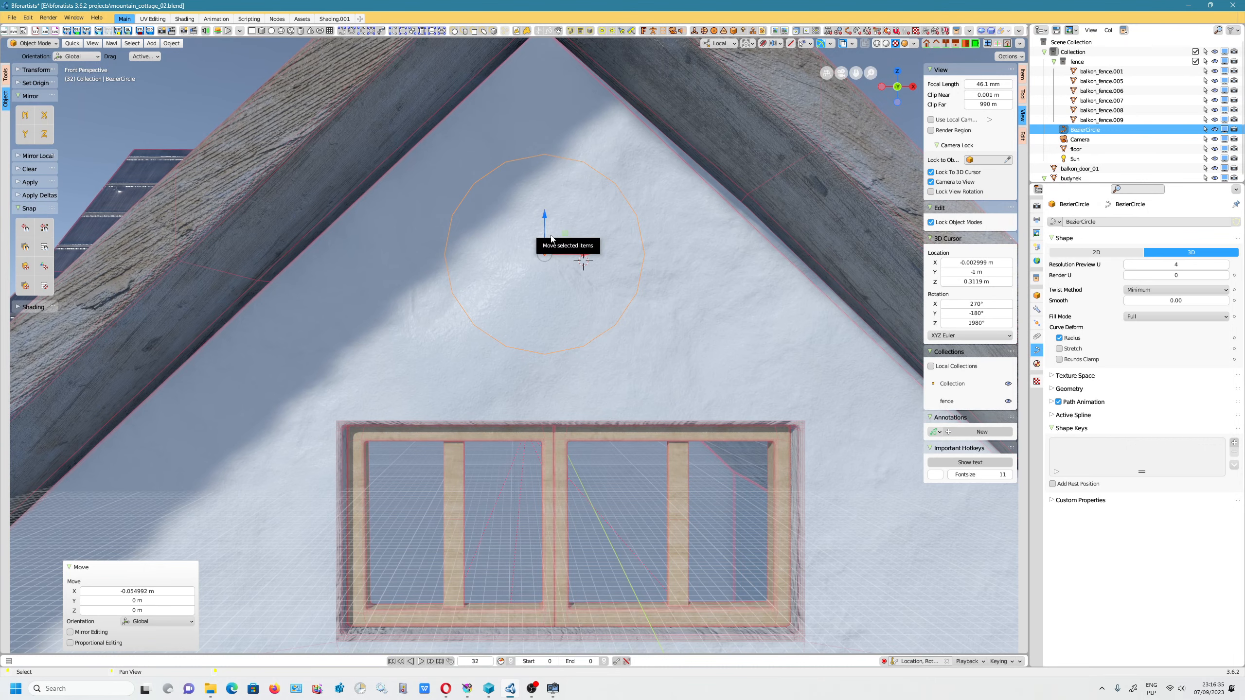
key(KP_5)
scroll(551, 235, down, 12)
scroll(606, 271, up, 3)
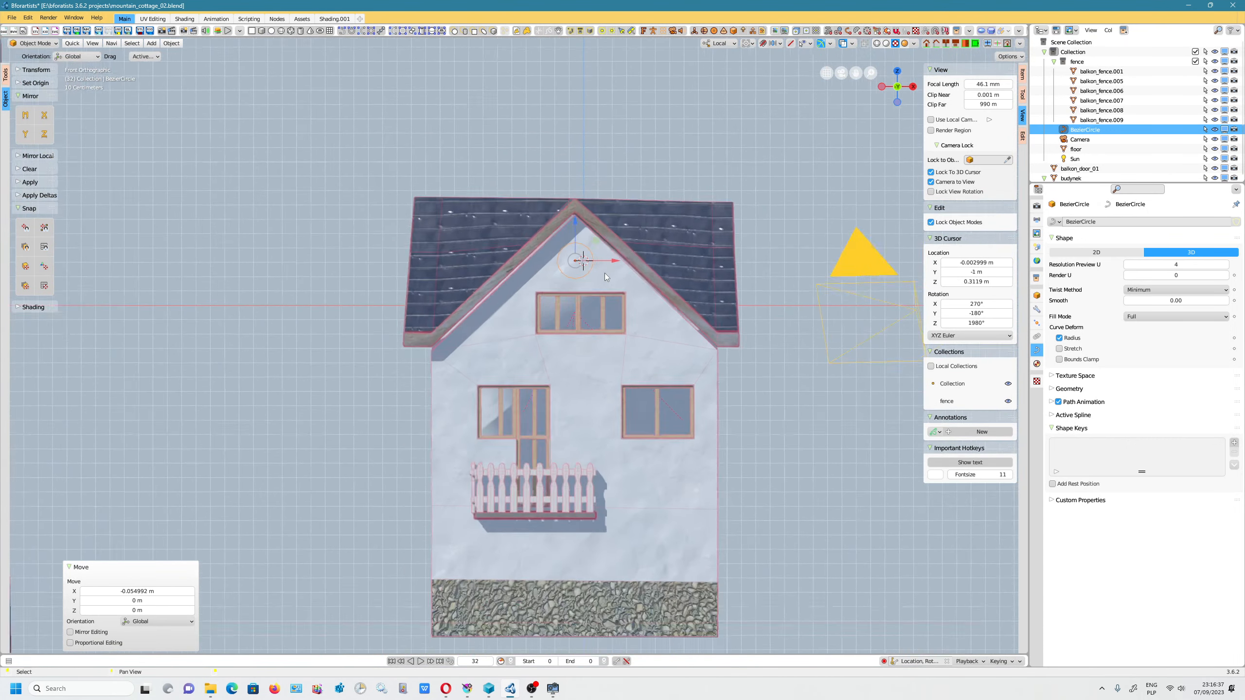
scroll(606, 279, up, 2)
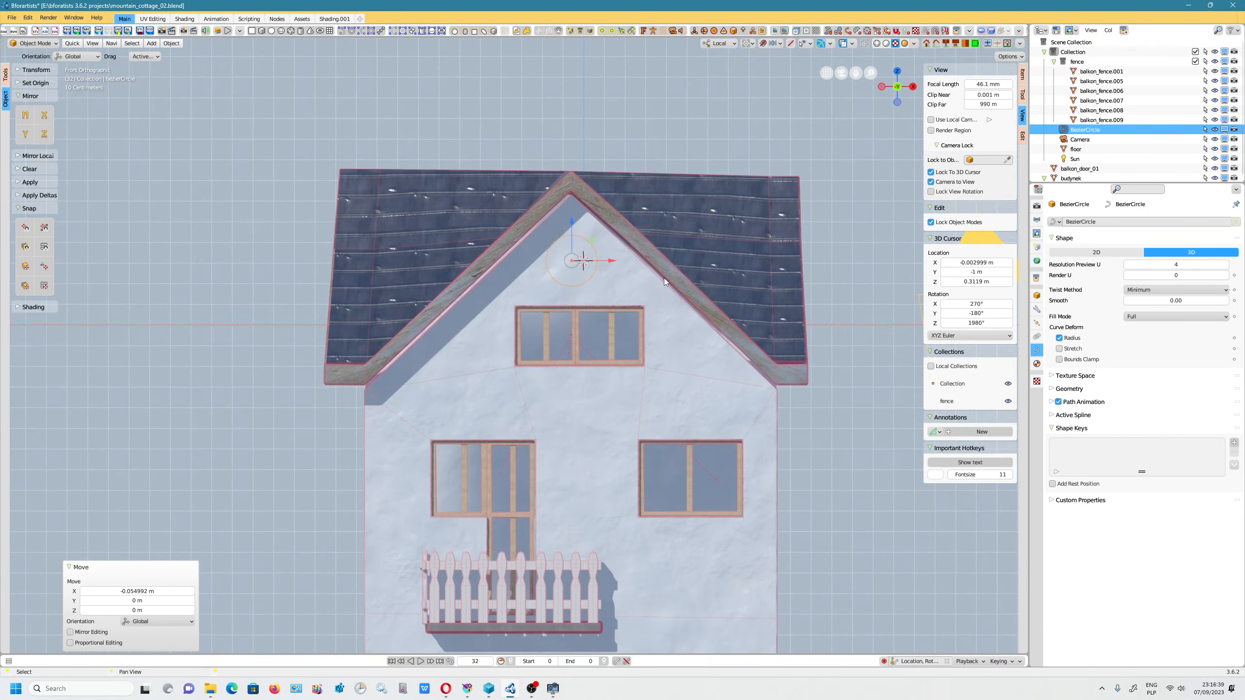
scroll(625, 281, up, 2)
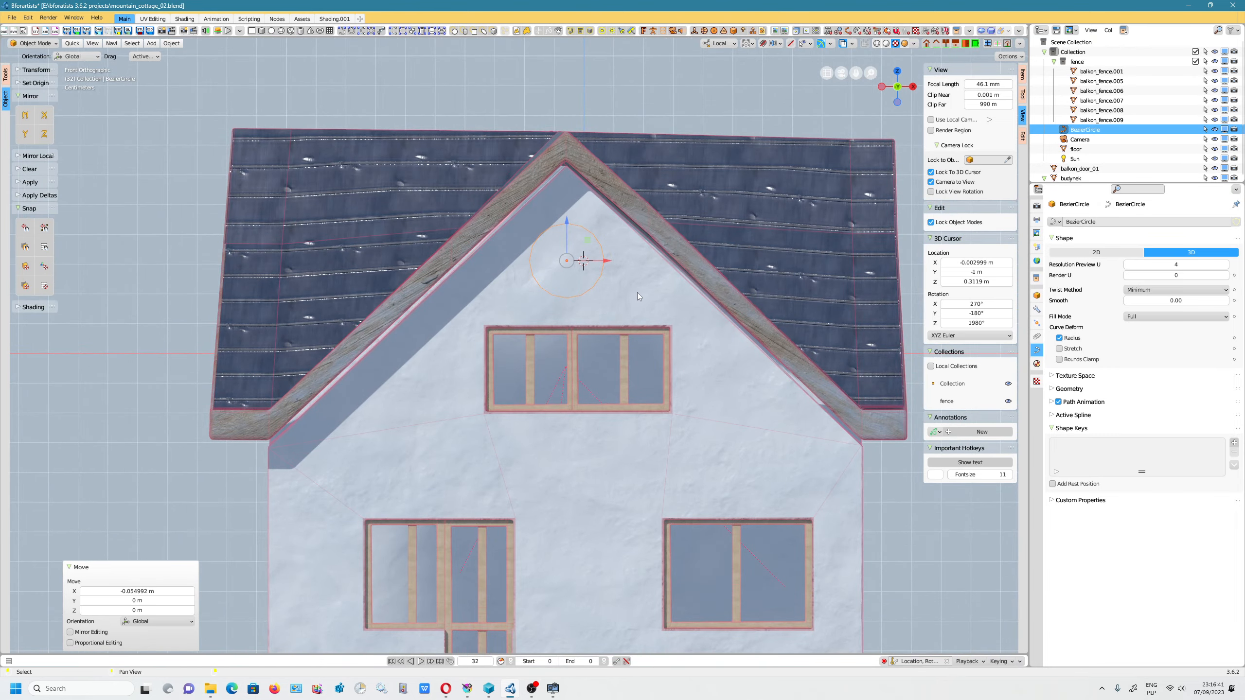
click(637, 293)
key(Tab)
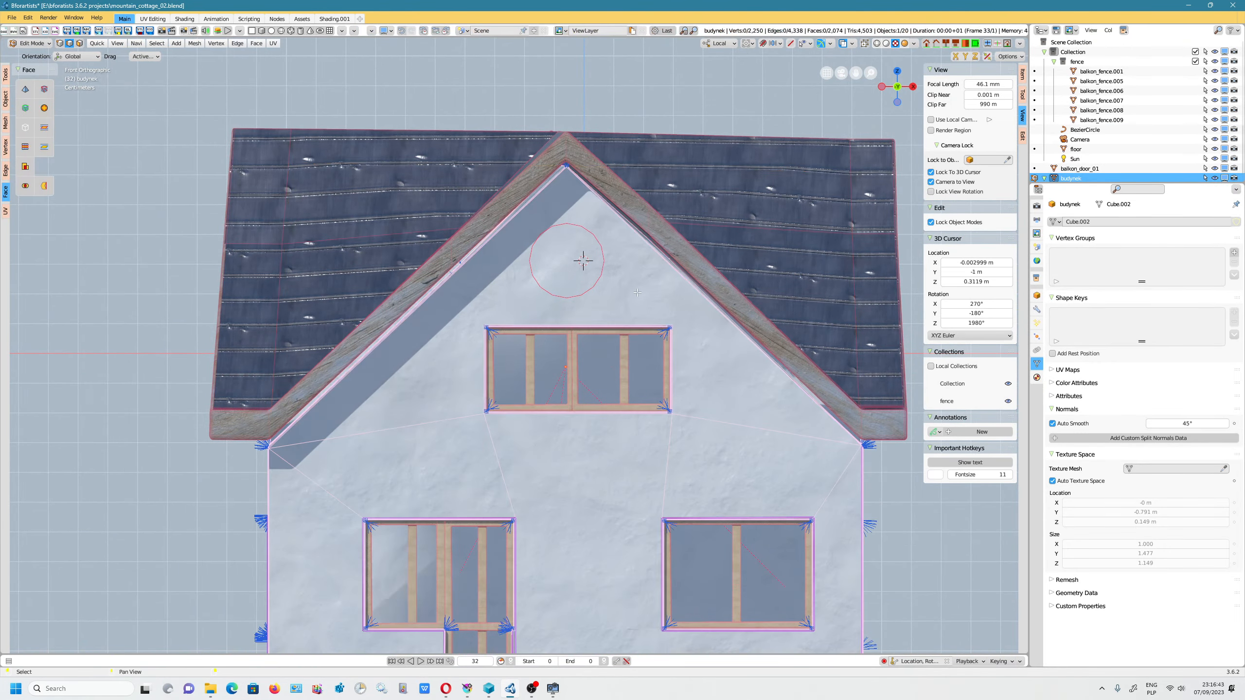
Turn on X-ray display and switch to face selection for editing the budynek wall mesh.
scroll(798, 65, up, 2)
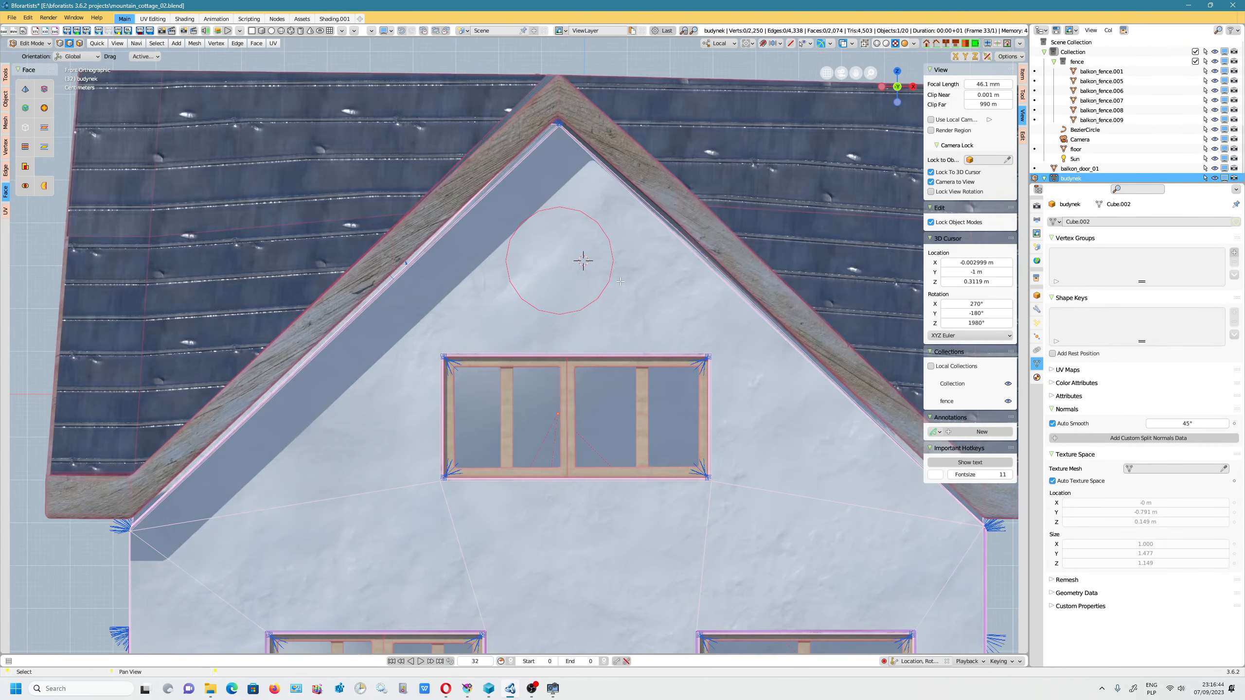
click(865, 44)
scroll(578, 309, down, 4)
scroll(613, 314, up, 7)
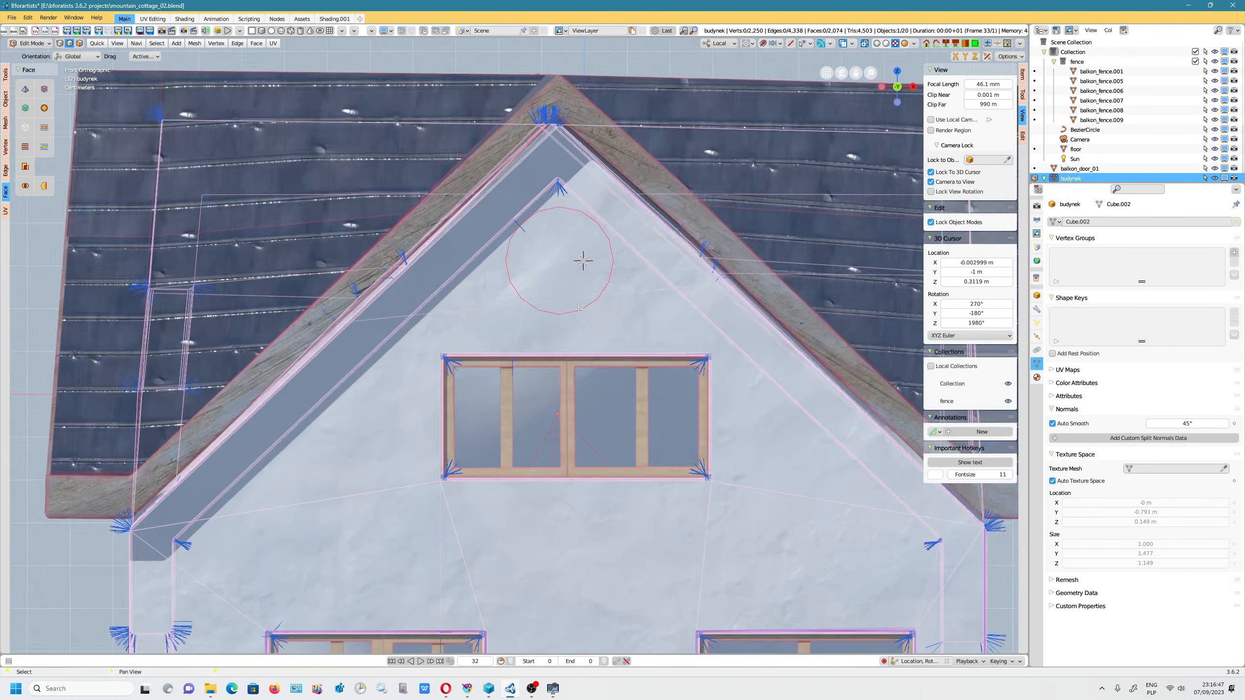
scroll(632, 316, down, 3)
click(634, 314)
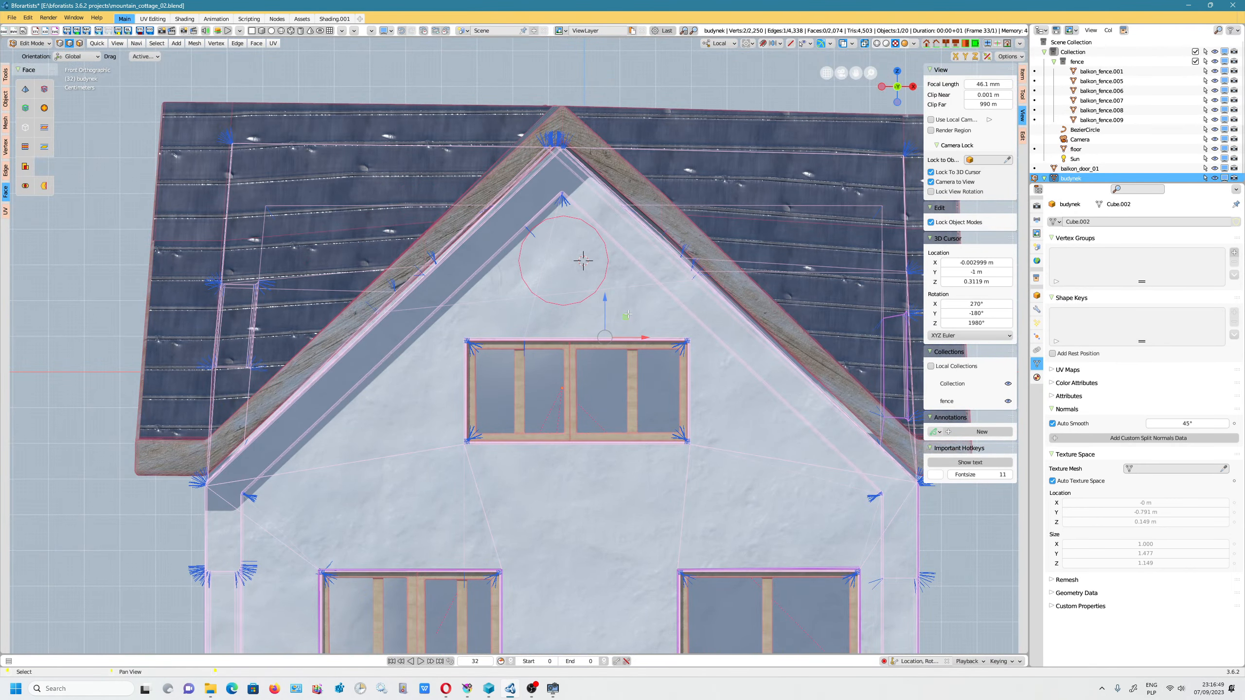
scroll(628, 314, up, 3)
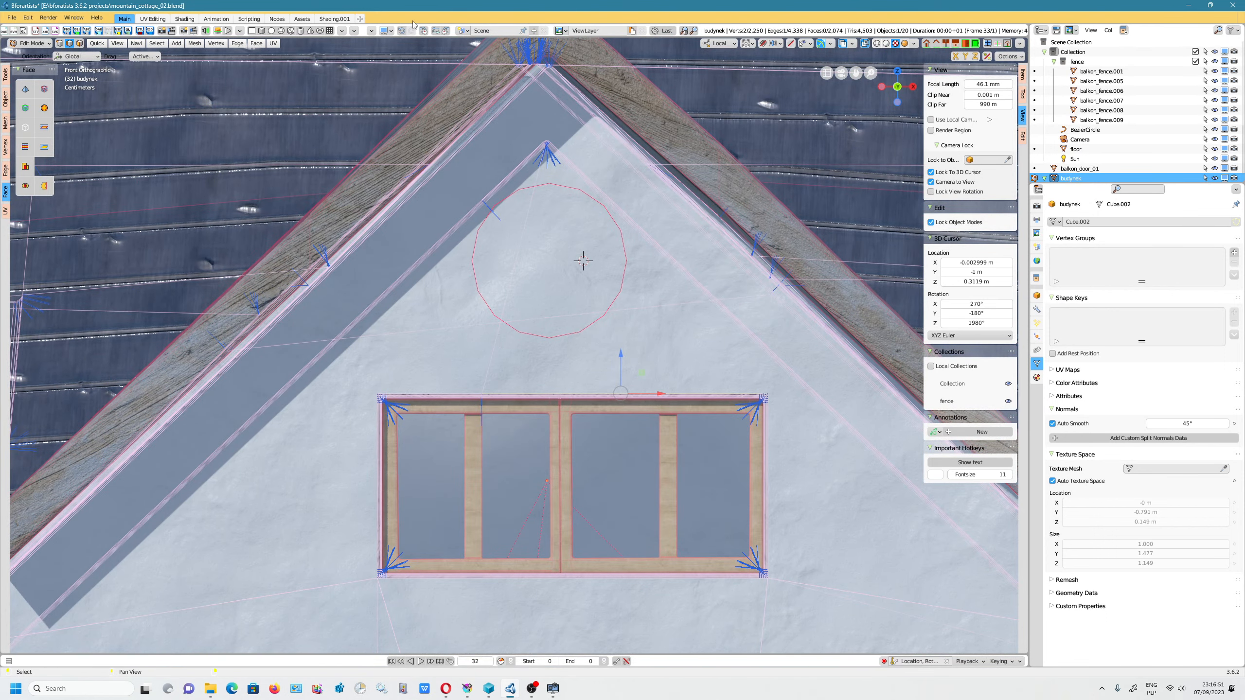
click(80, 44)
scroll(569, 280, down, 2)
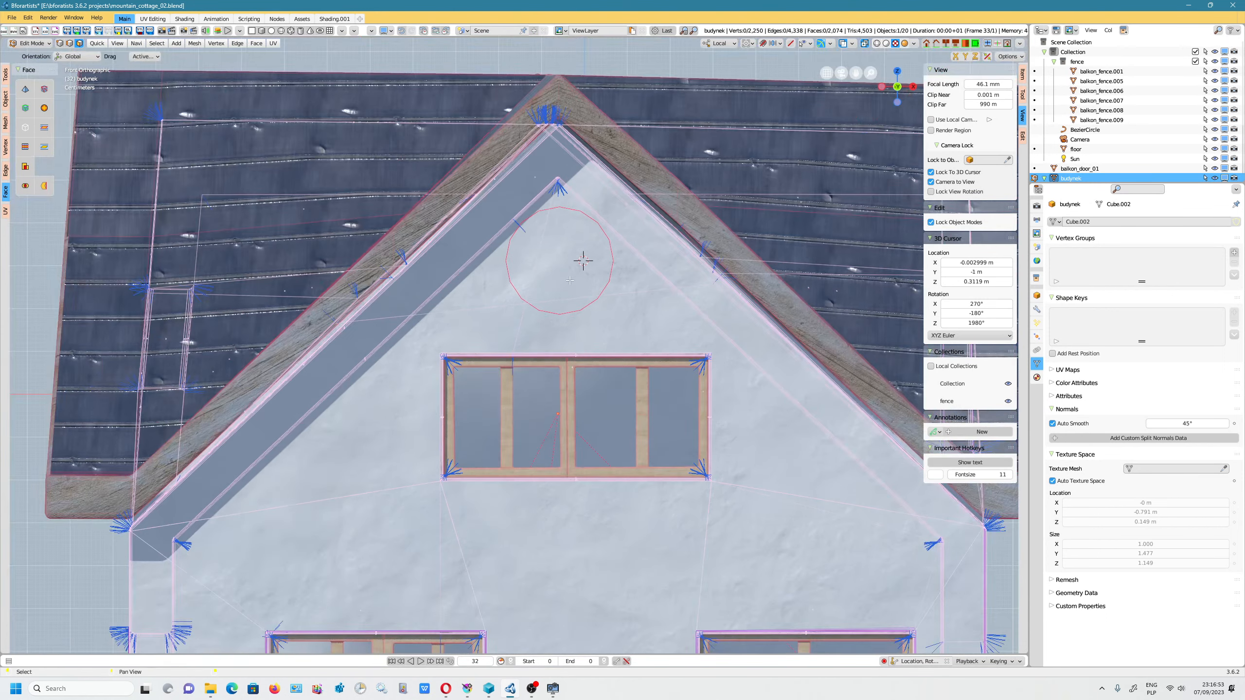
scroll(580, 278, down, 3)
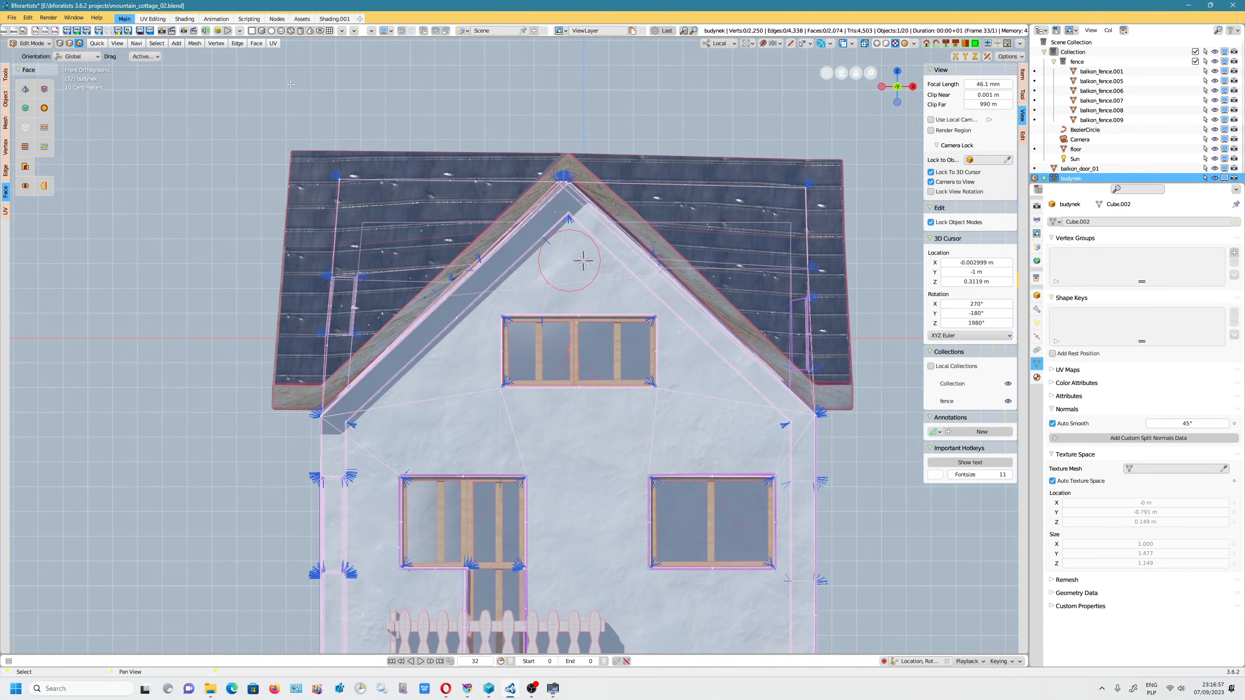
Return to Object Mode and hide the roof object budynek.001 in the viewport.
click(24, 43)
click(33, 55)
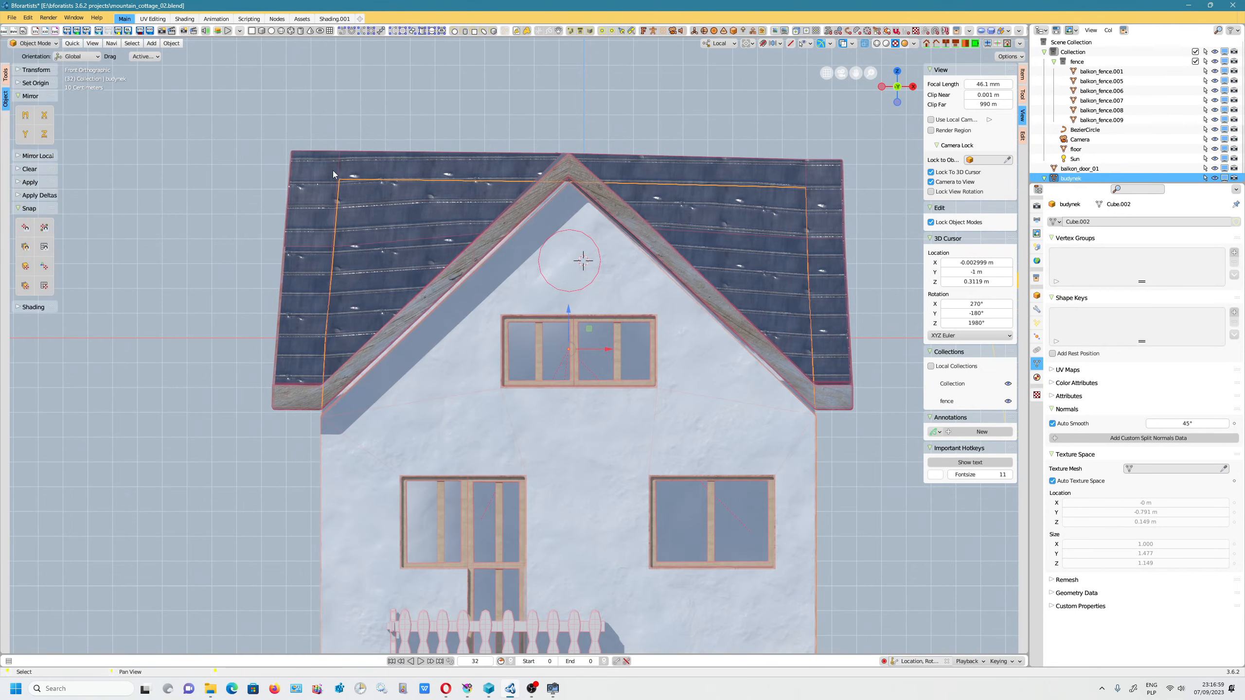
click(328, 161)
scroll(1152, 122, down, 5)
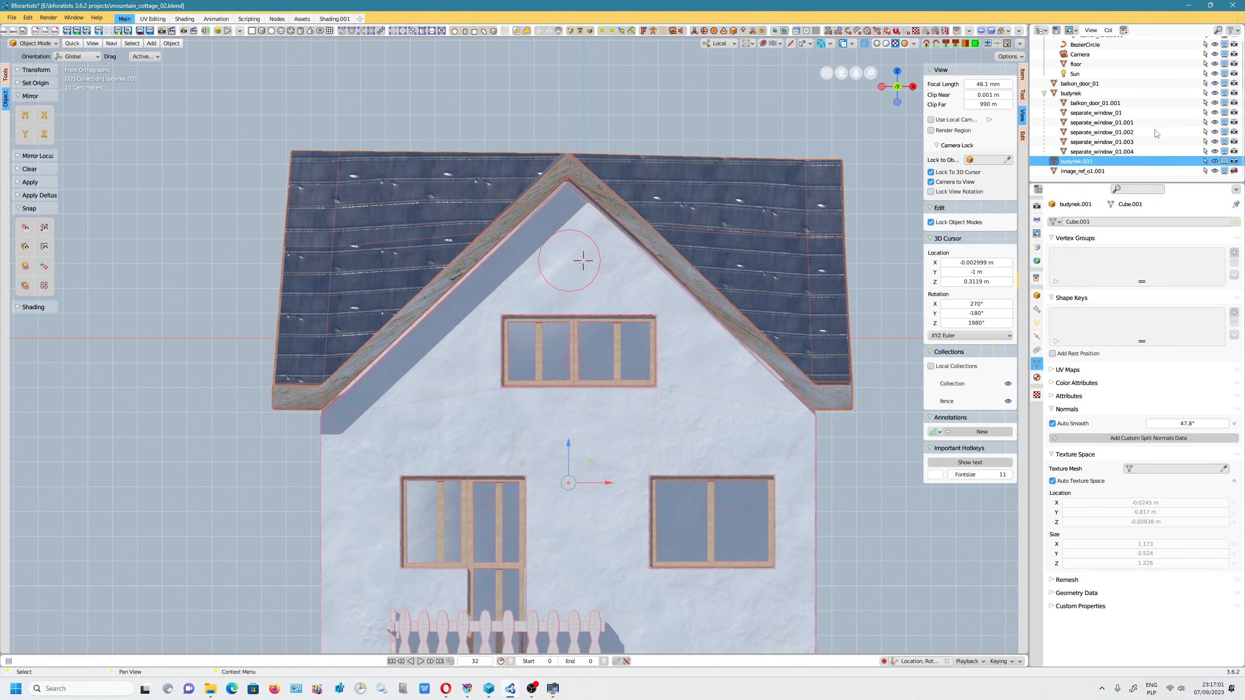
click(1223, 162)
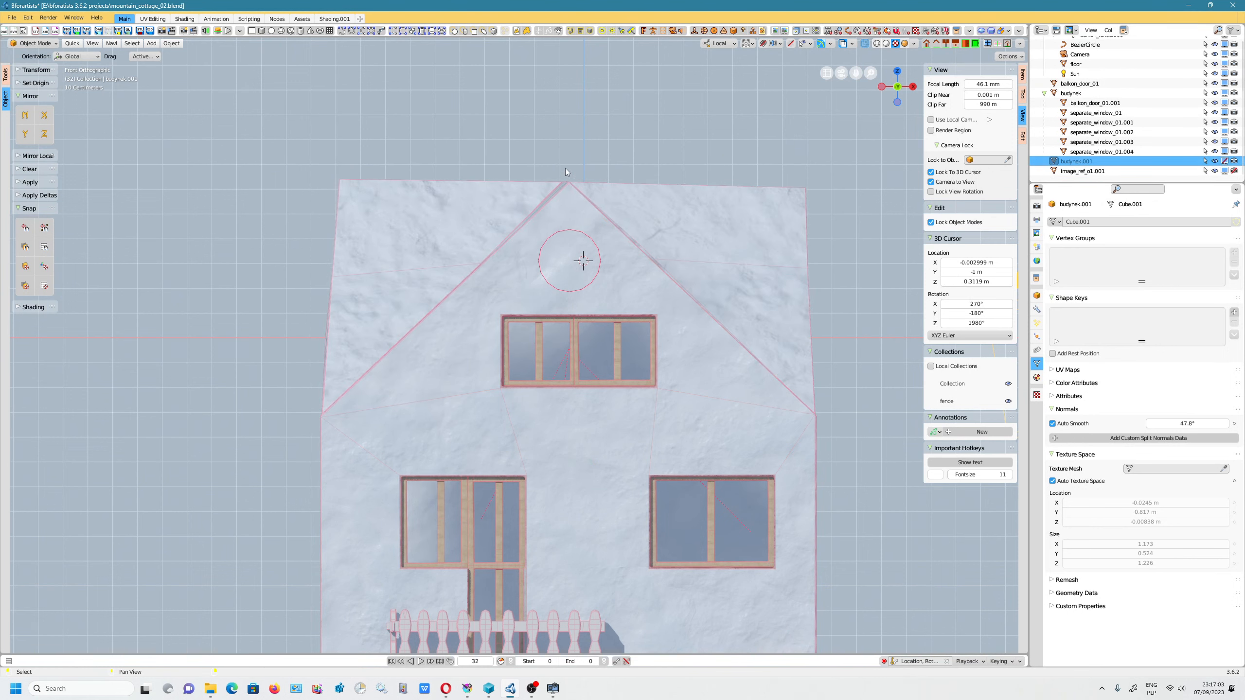
Select the faces around the gable and attic window in the budynek mesh, and return to Object Mode.
click(589, 229)
key(Tab)
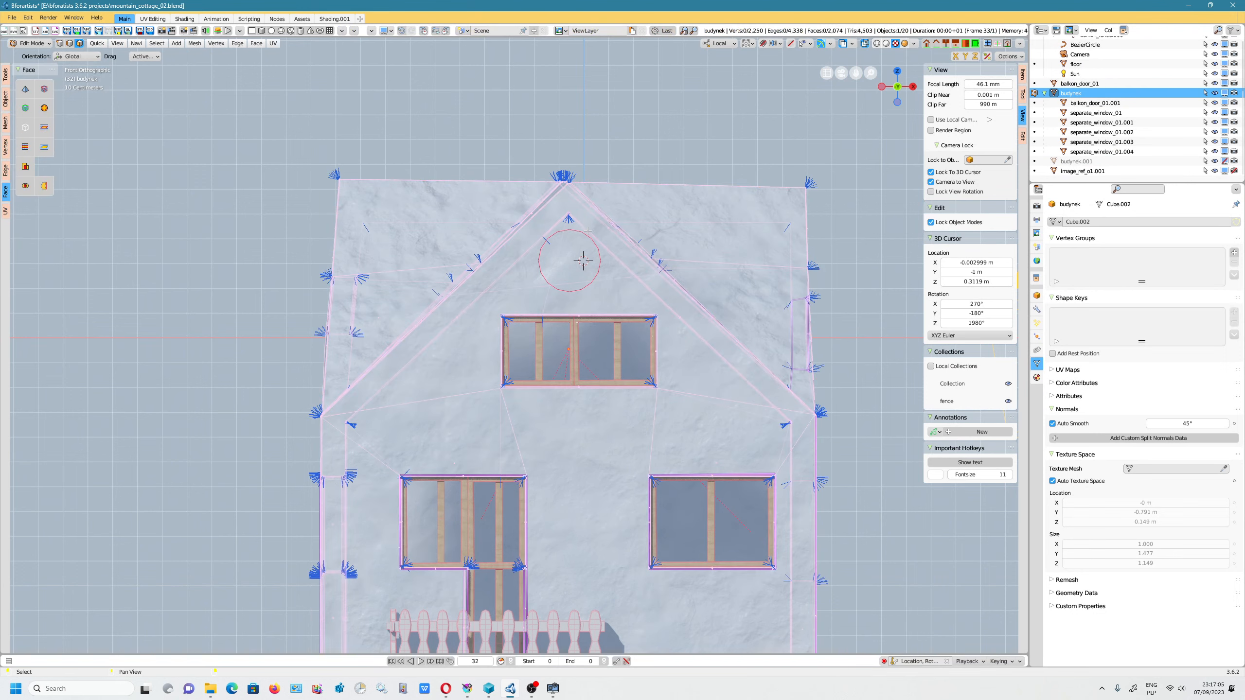
mouse_move(545, 97)
mouse_down()
mouse_move(395, 86)
mouse_move(201, 282)
mouse_move(436, 441)
mouse_move(862, 462)
mouse_move(573, 105)
mouse_up()
scroll(606, 230, up, 3)
key(Tab)
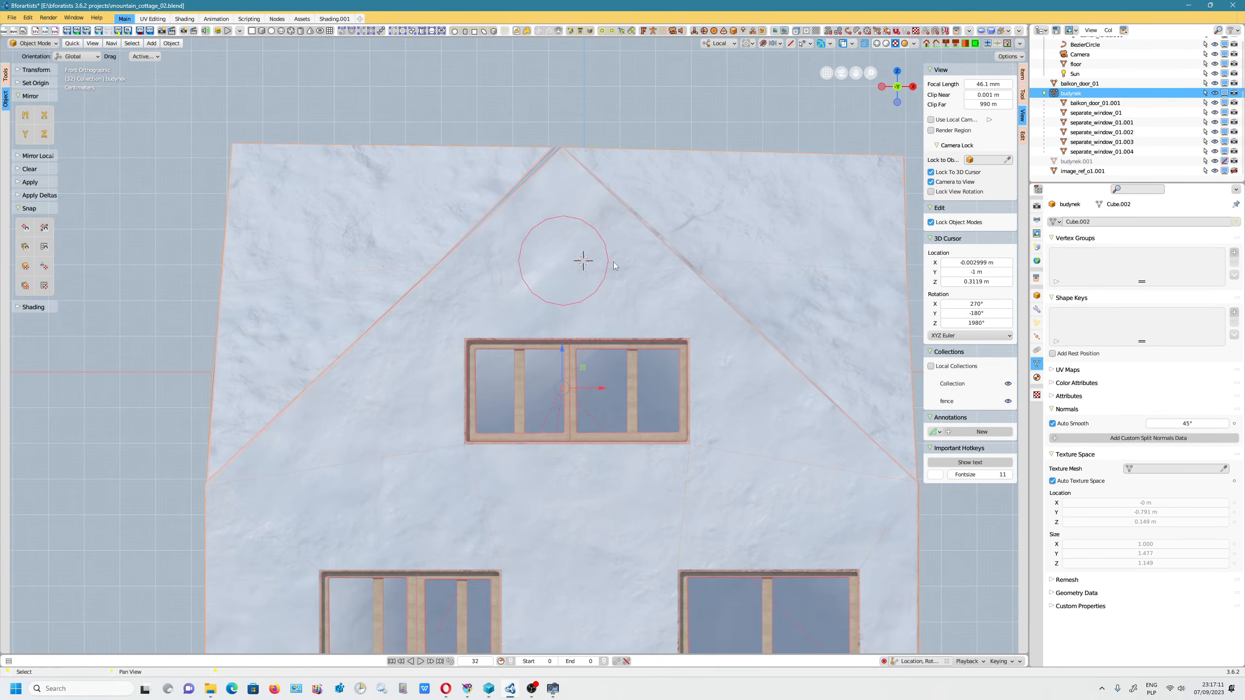
Try to project the Bezier circle onto the selected gable faces of budynek with Knife Project.
shift+click(609, 265)
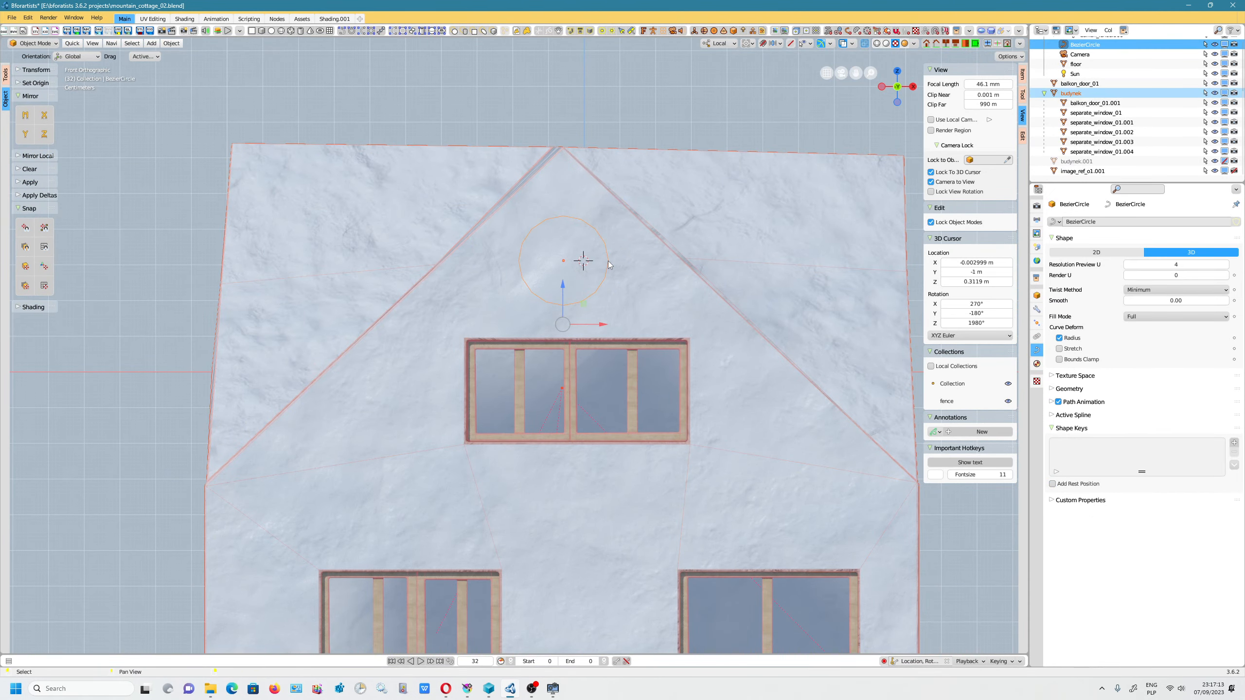
click(172, 44)
click(636, 232)
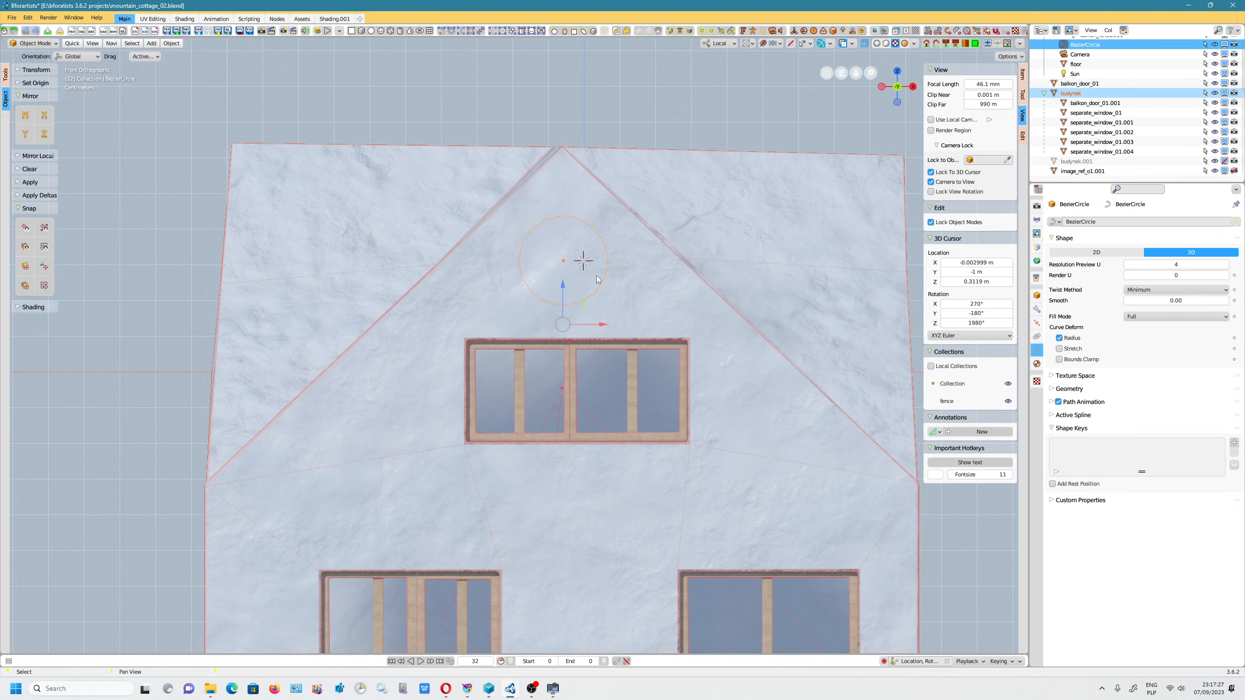
key(Tab)
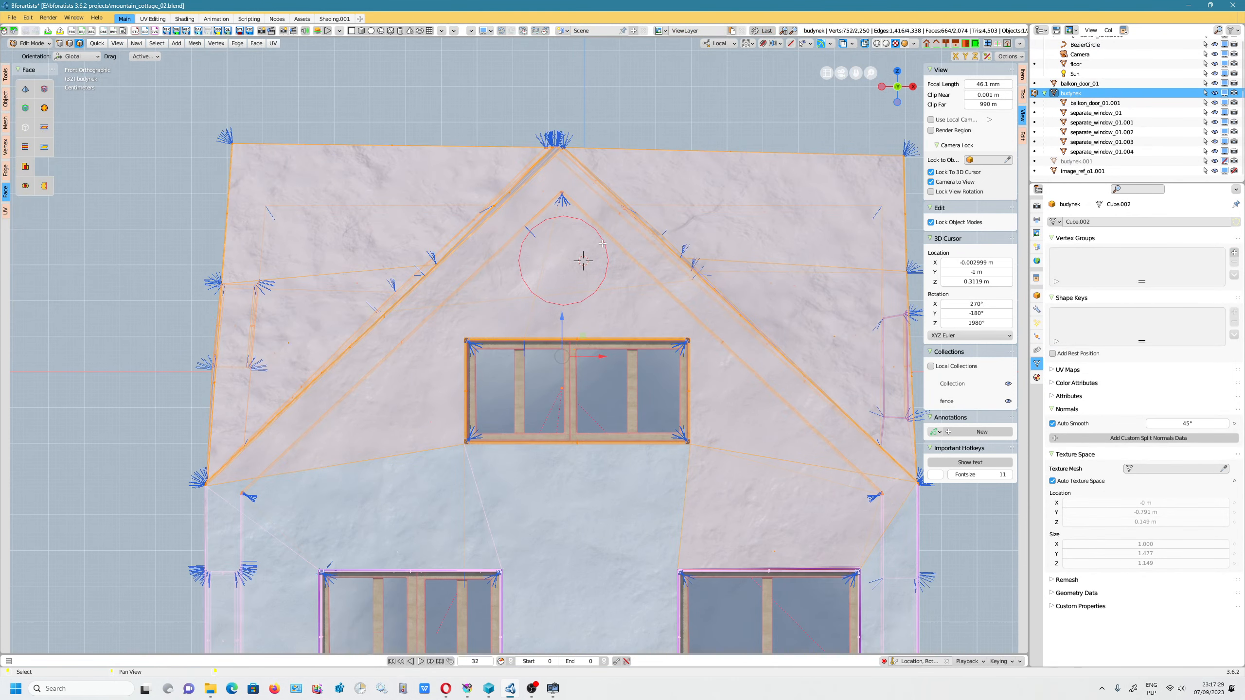
click(195, 44)
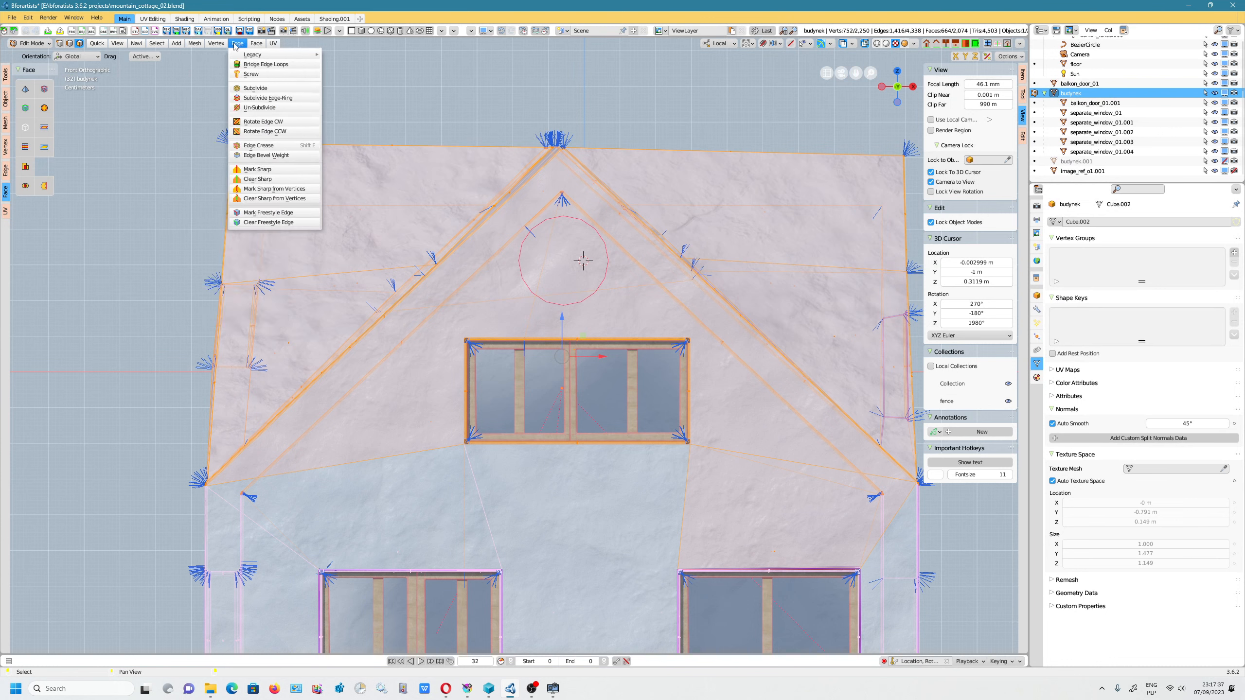
mouse_move(260, 46)
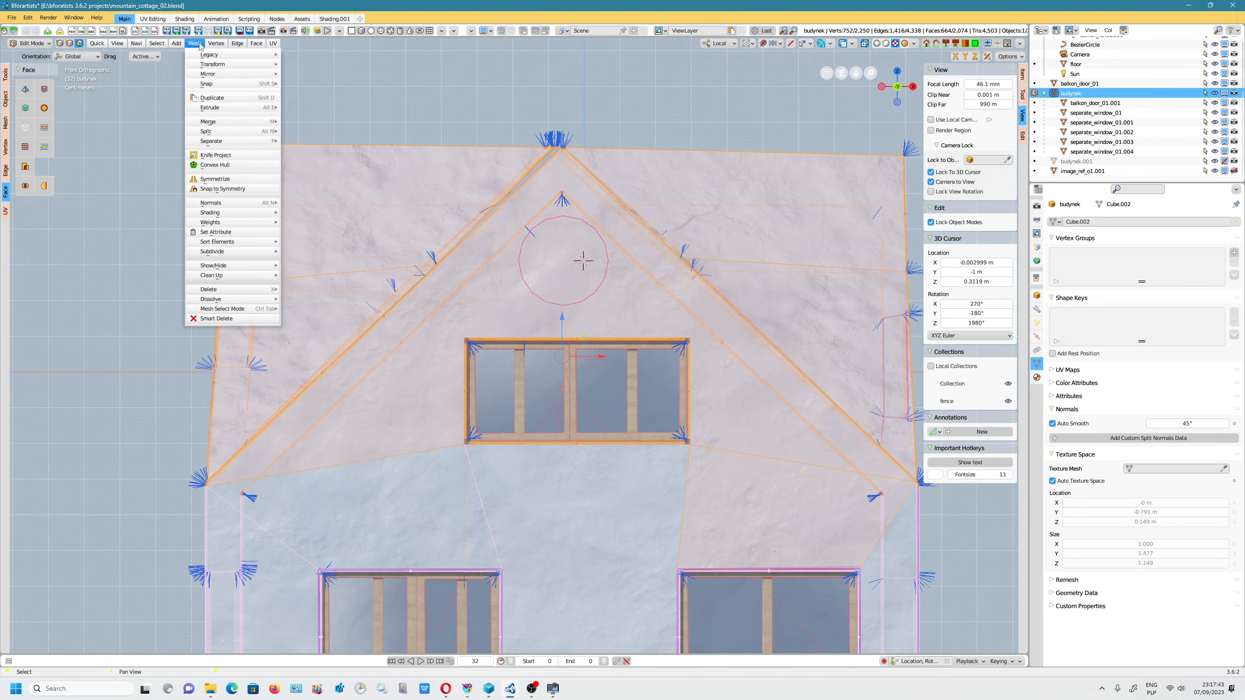
click(206, 156)
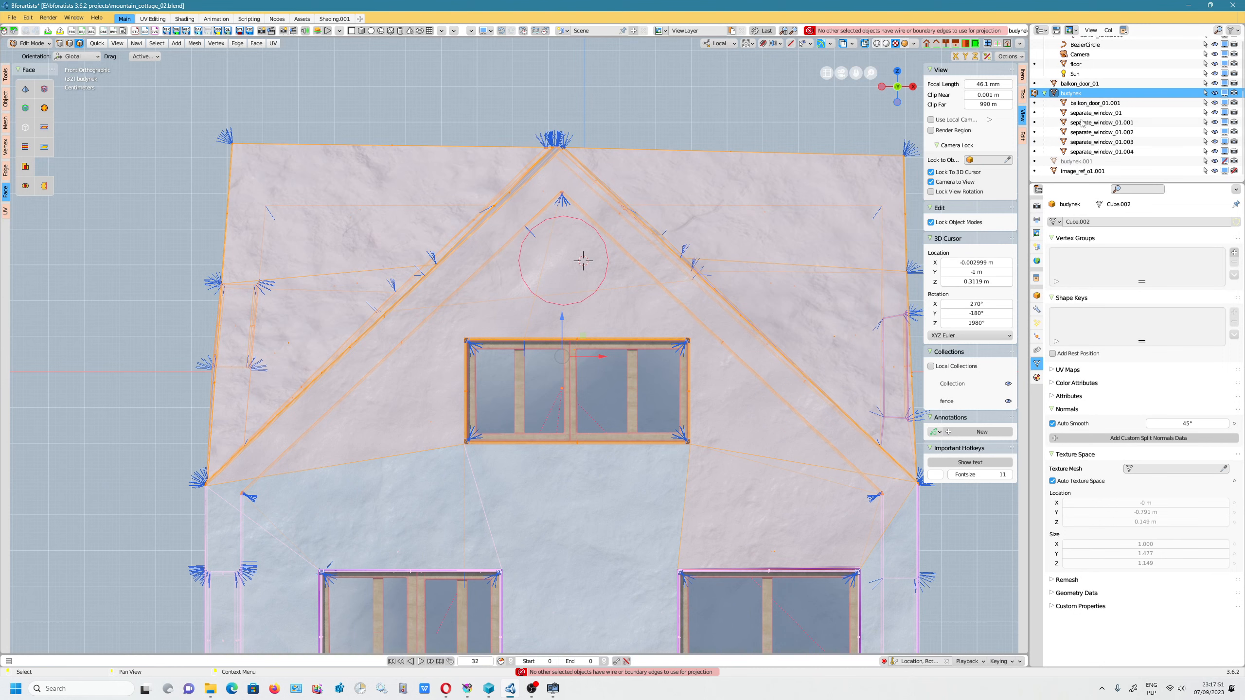
Try selecting budynek first and adding the Bezier circle as the active object before entering Edit Mode.
scroll(1085, 123, up, 2)
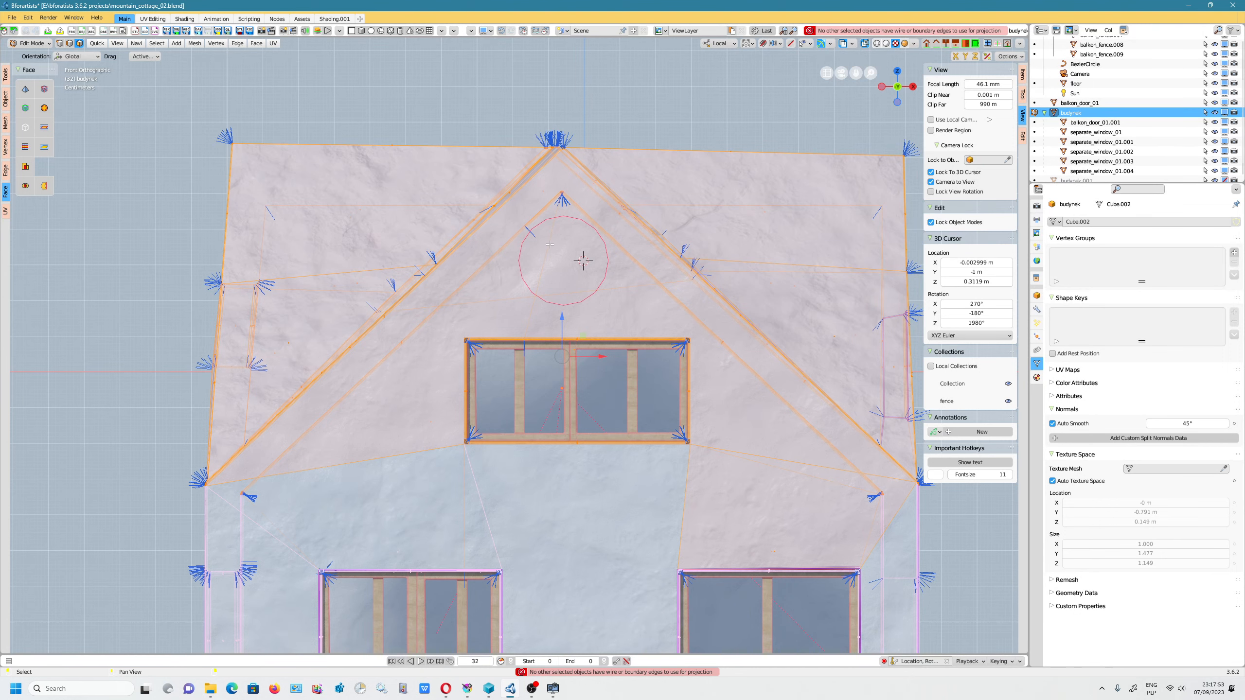
key(Tab)
click(607, 249)
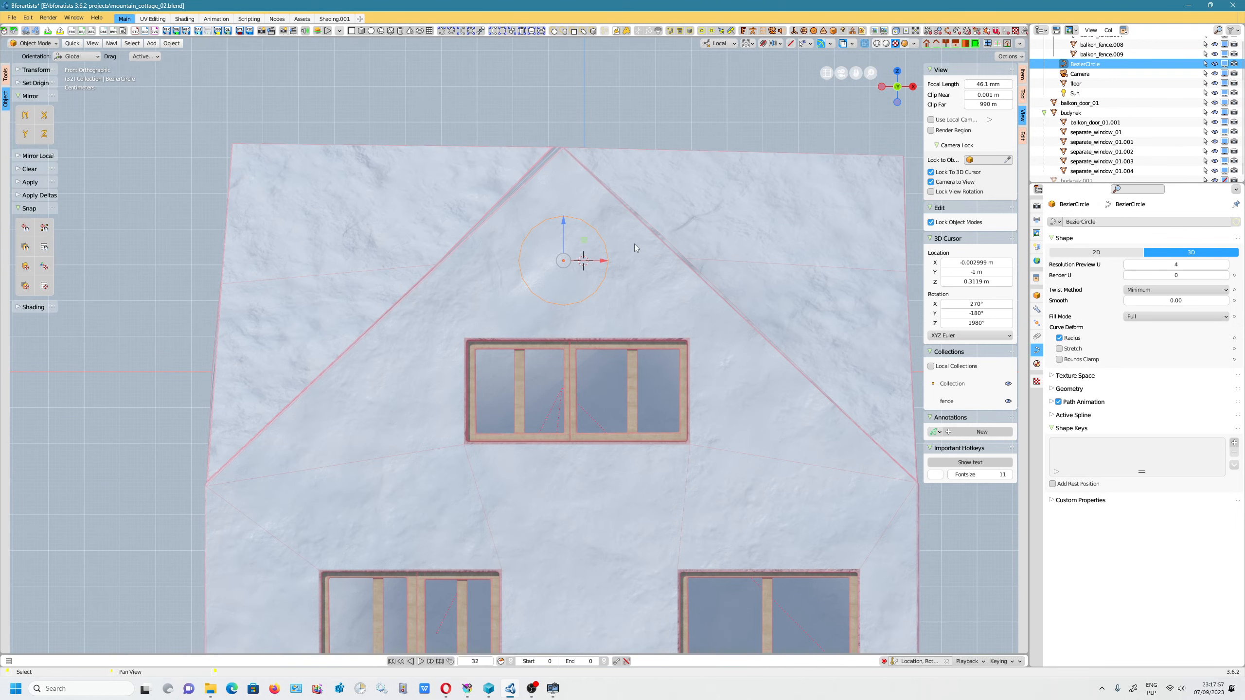
click(645, 253)
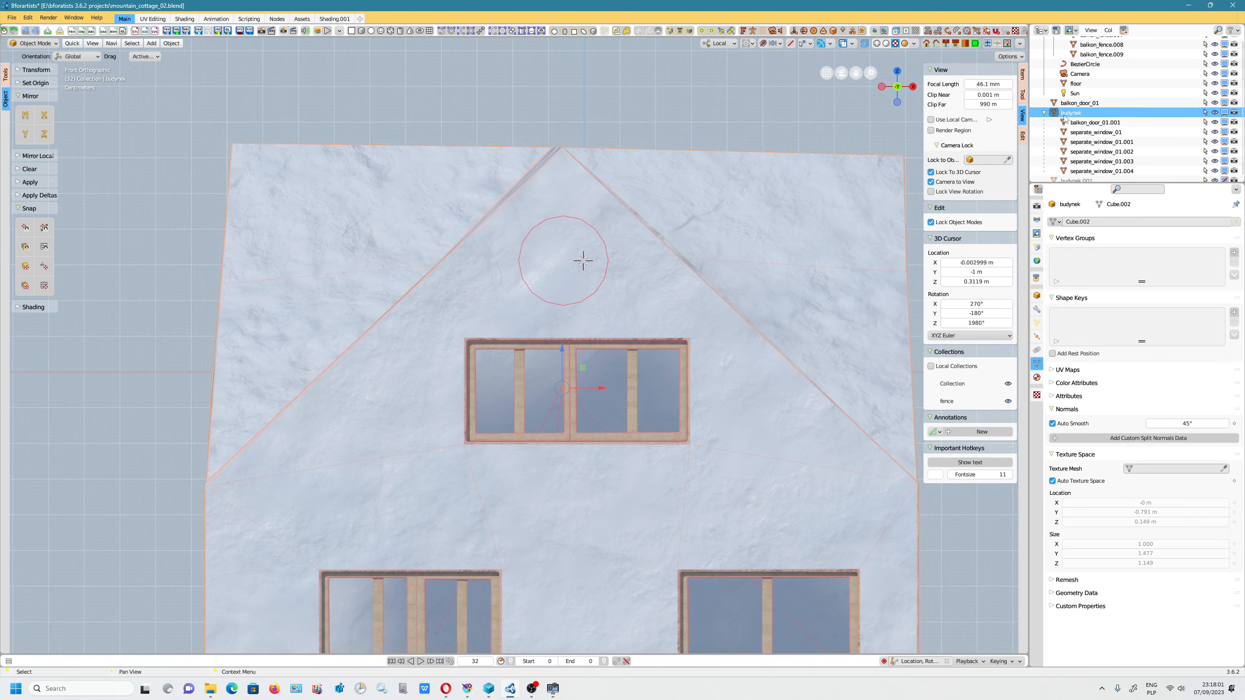
scroll(1098, 146, up, 3)
scroll(1097, 143, up, 1)
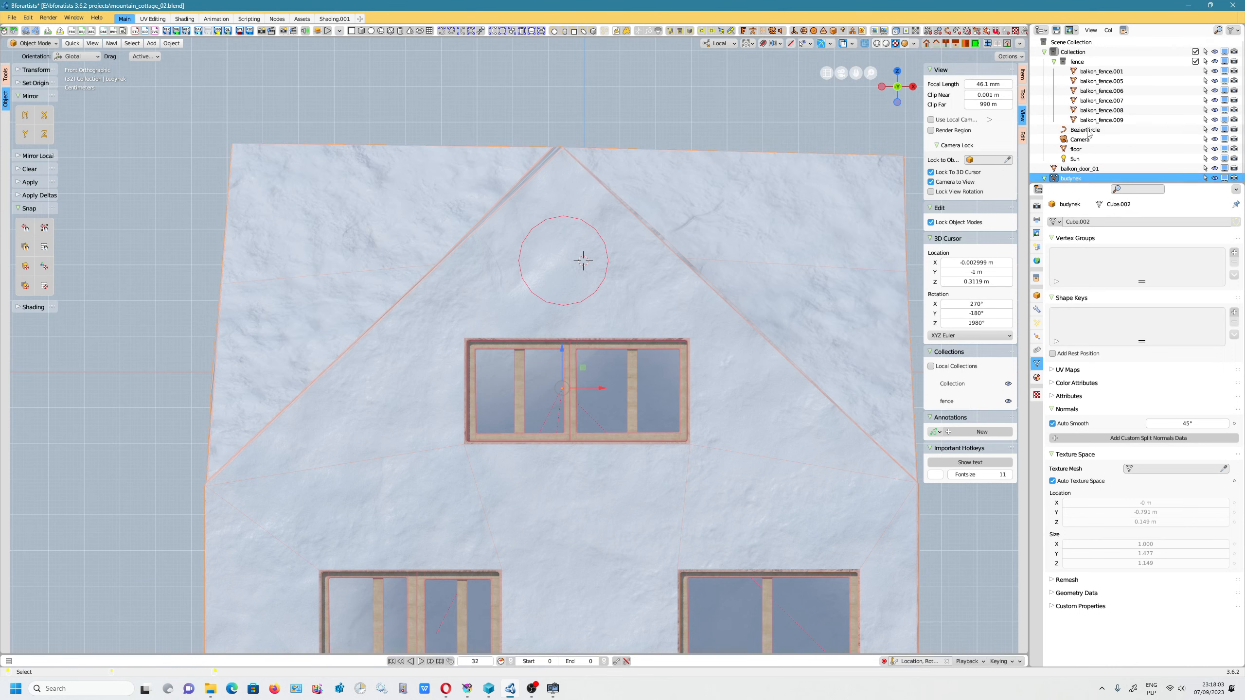
ctrl+click(1091, 129)
key(Tab)
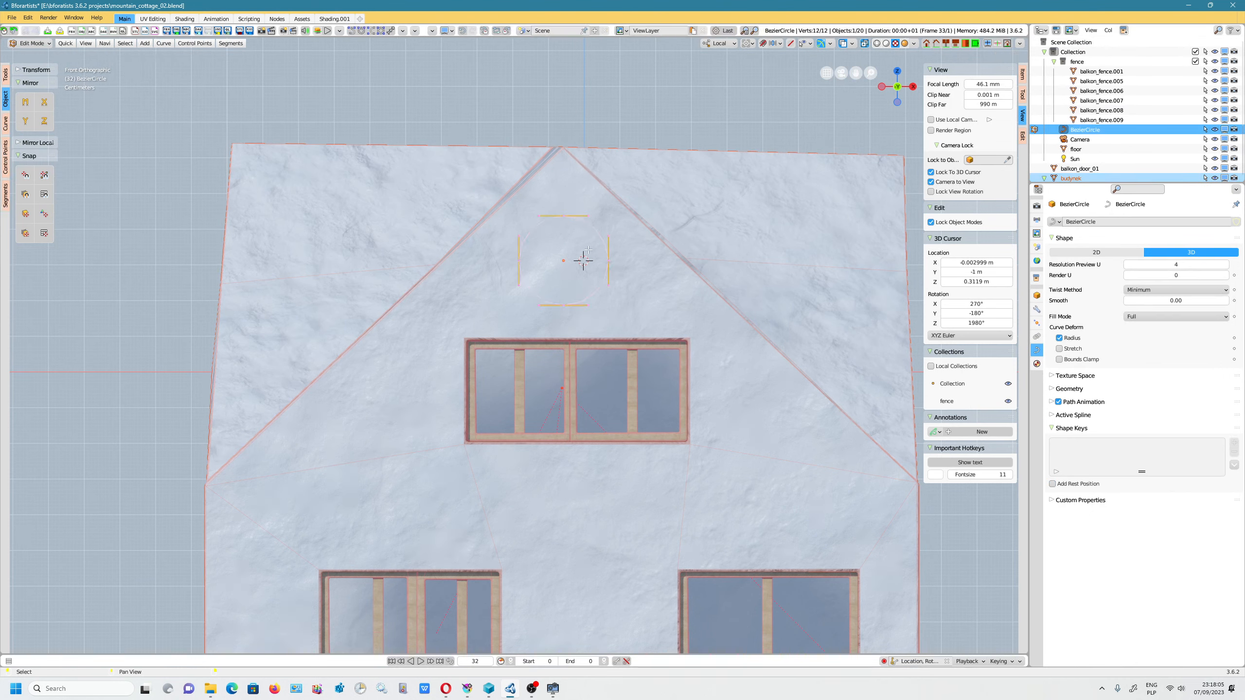
key(Tab)
click(652, 252)
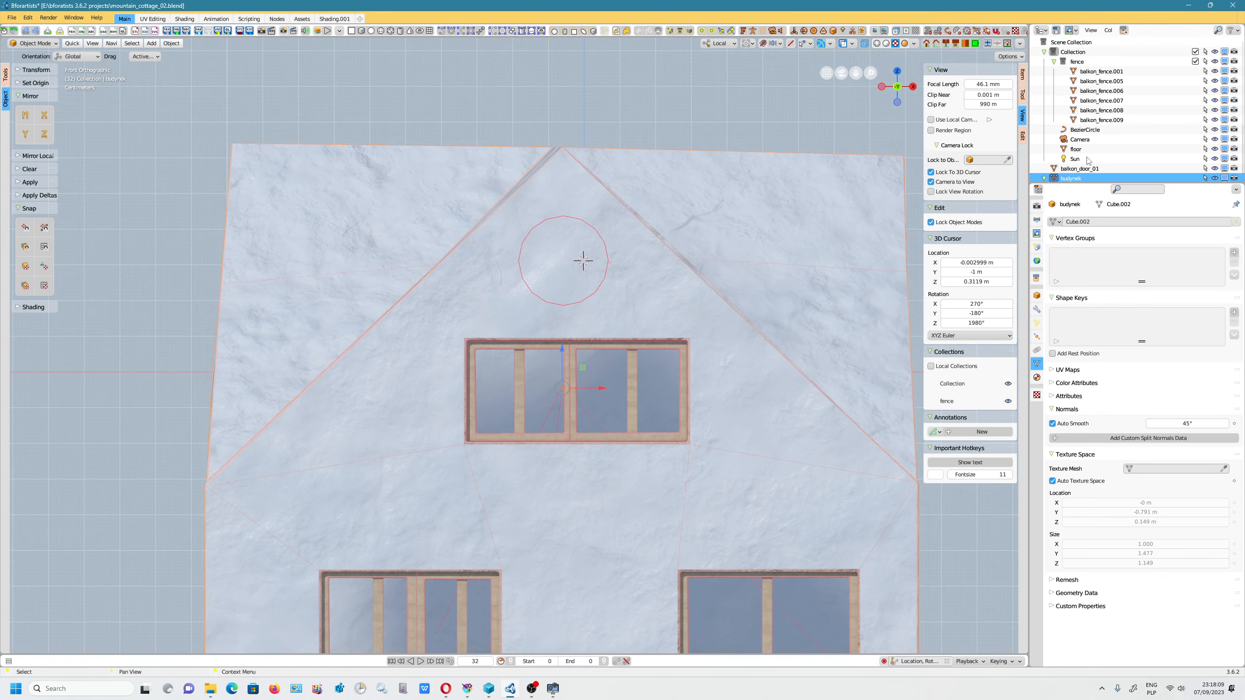
Select the Bezier circle with budynek as the active object, and Knife Project the circle through the selected gable faces with Cut Through.
ctrl+click(1085, 130)
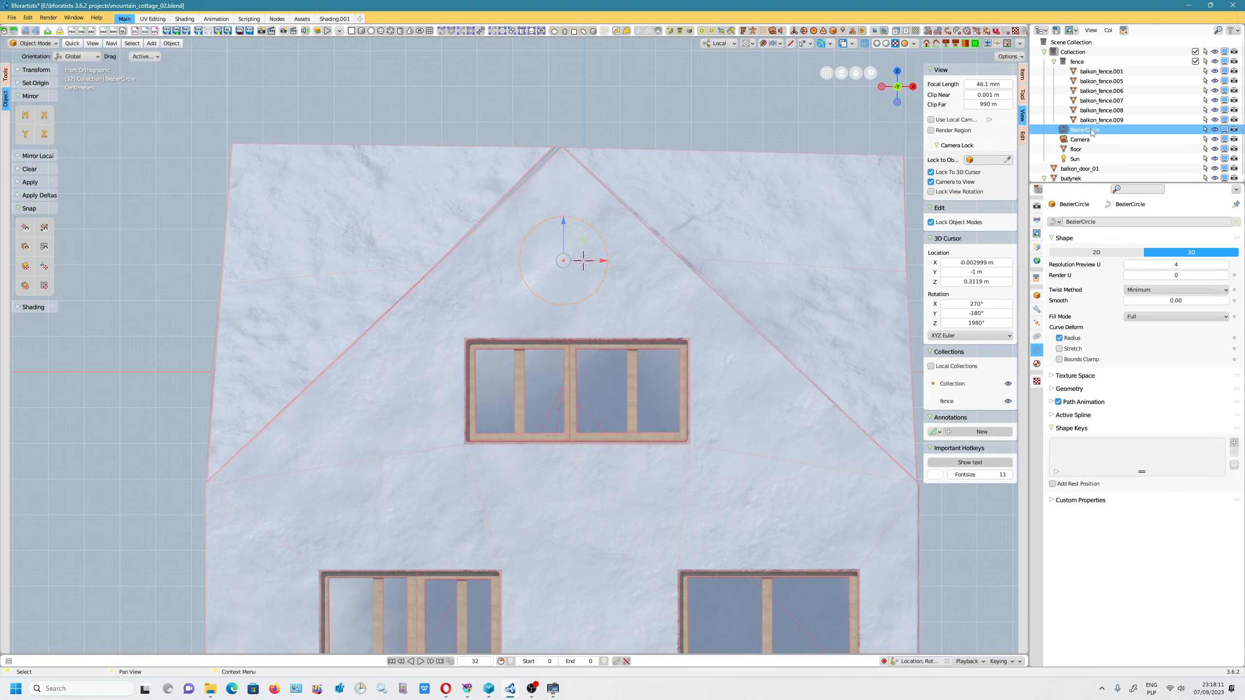
ctrl+click(1077, 179)
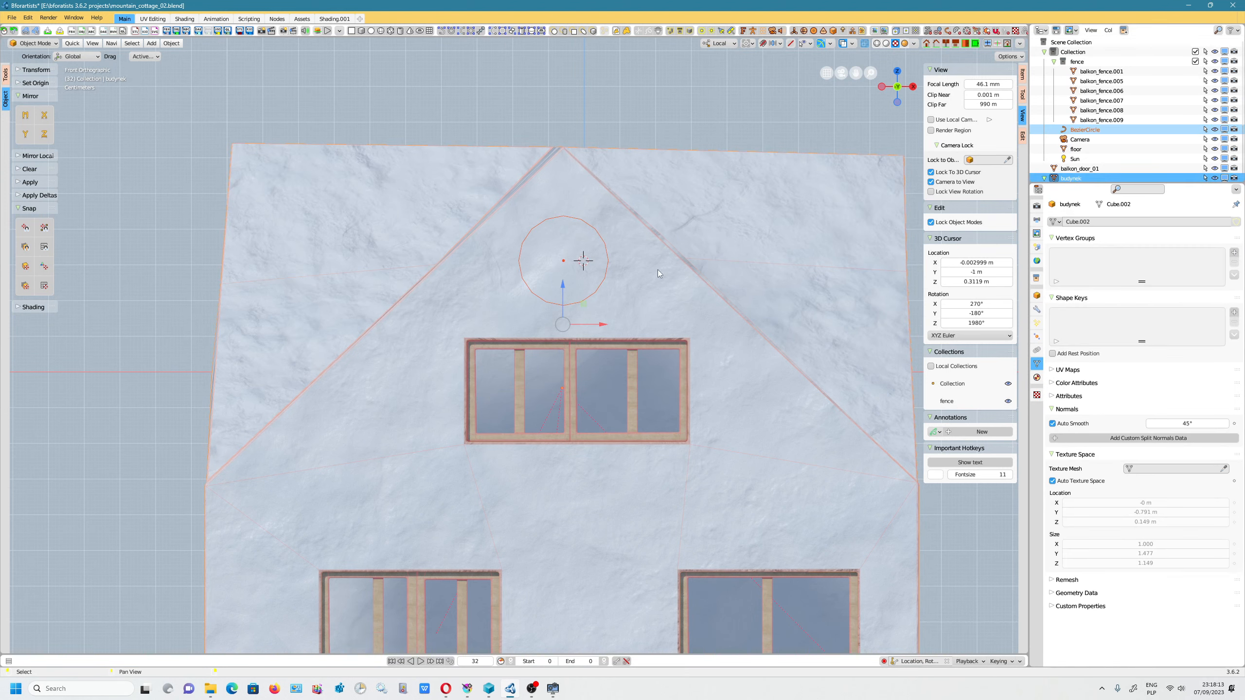
key(Tab)
click(238, 43)
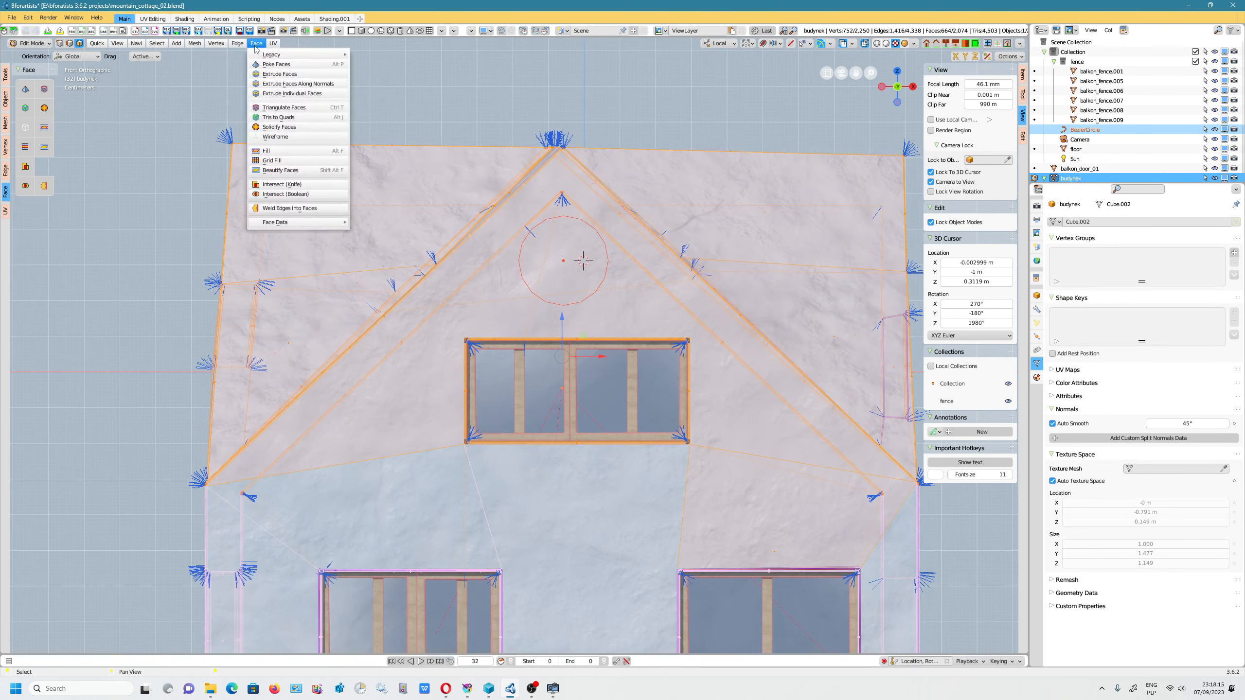
mouse_move(195, 43)
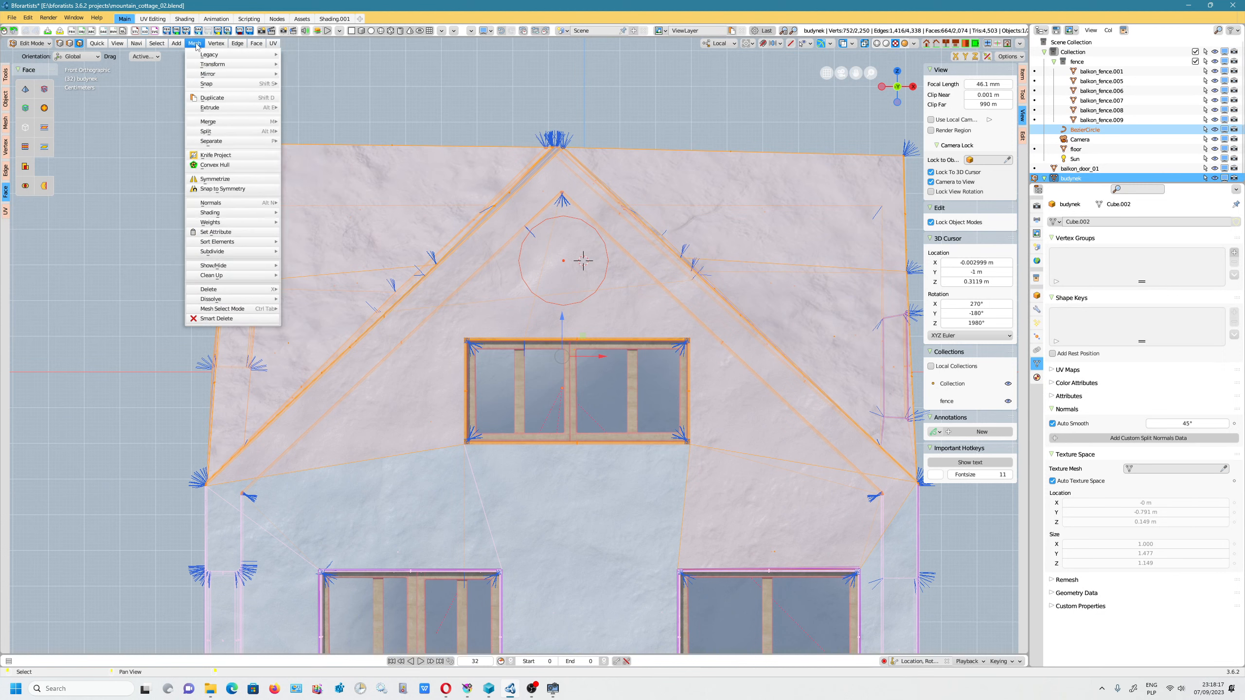
click(215, 155)
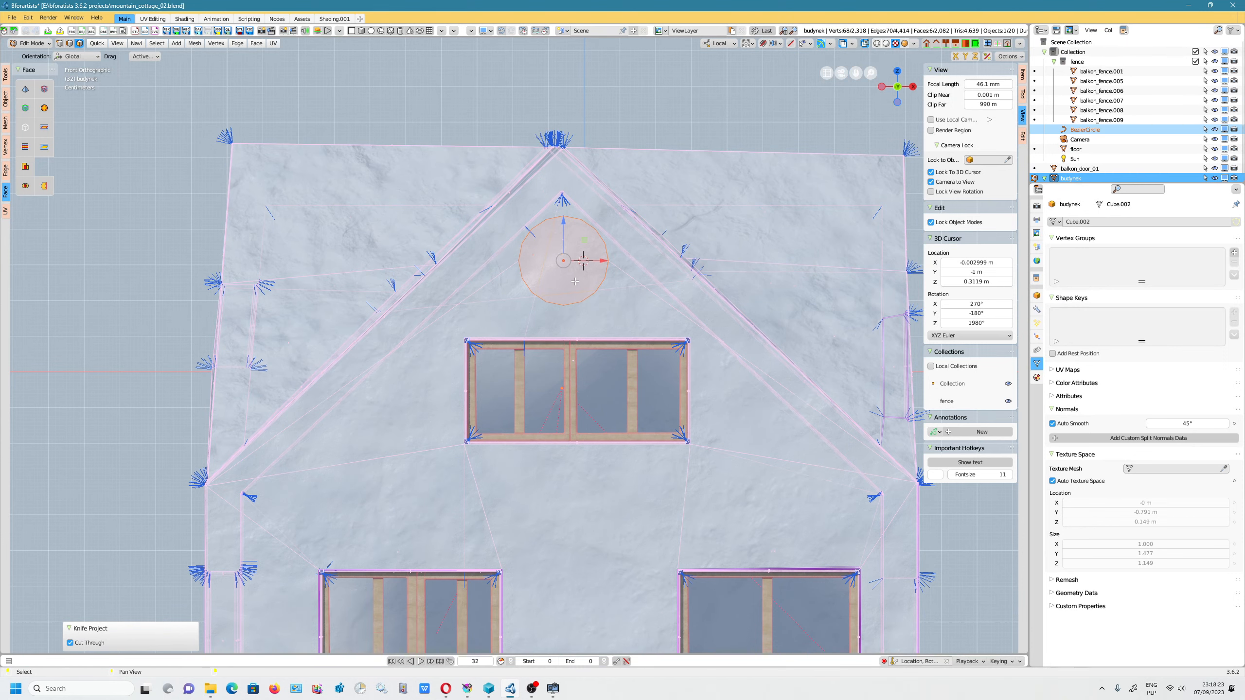
Turn off X-ray display and examine the circle cut into the front gable wall from several angles.
scroll(576, 280, up, 2)
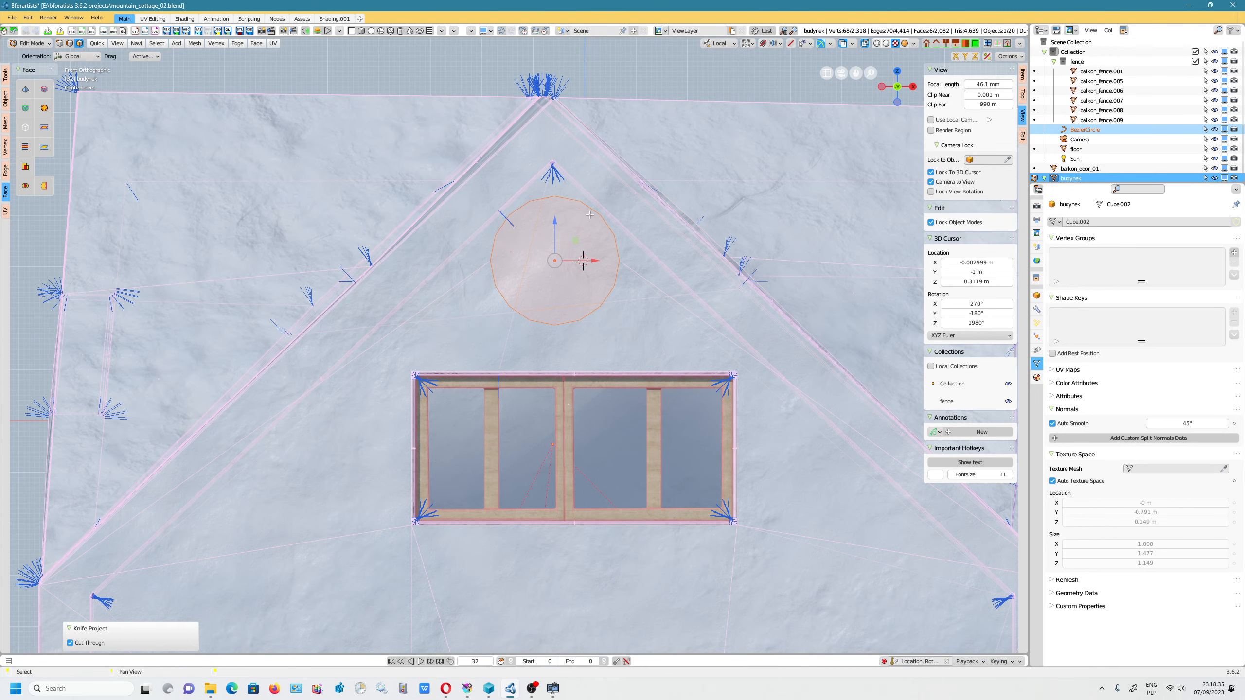
scroll(813, 173, up, 2)
scroll(813, 173, down, 2)
alt+drag(813, 173, 828, 183)
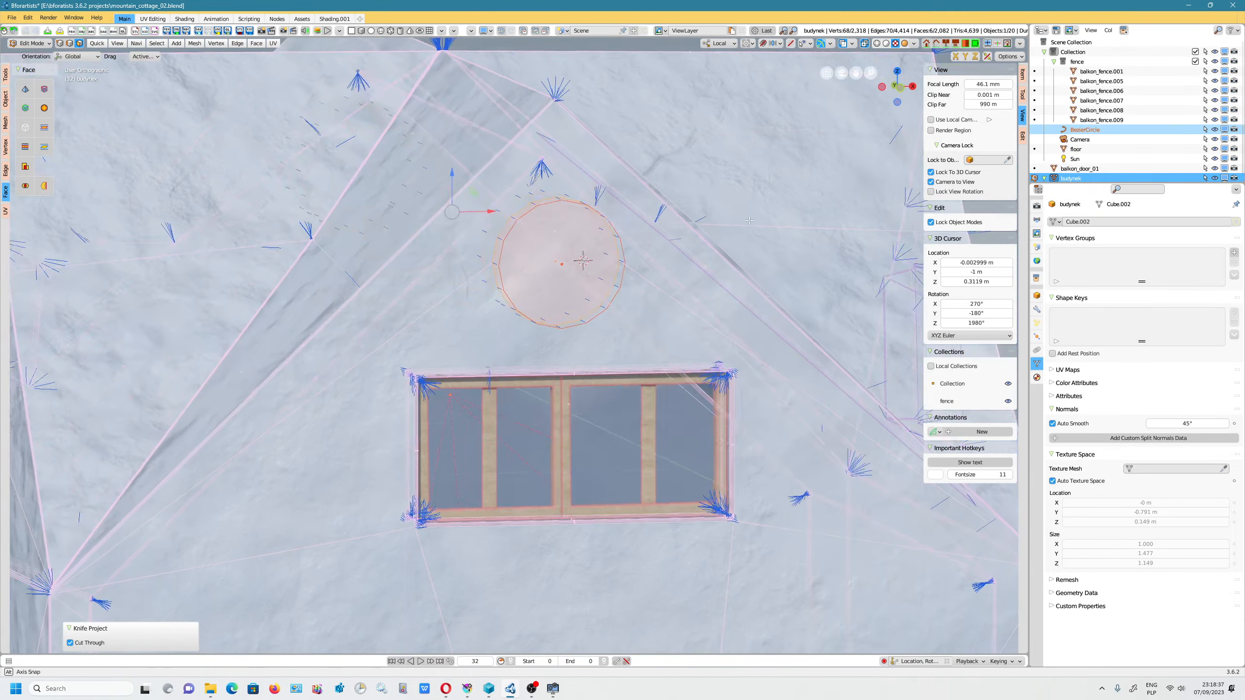
scroll(743, 224, down, 7)
alt+drag(743, 224, 937, 71)
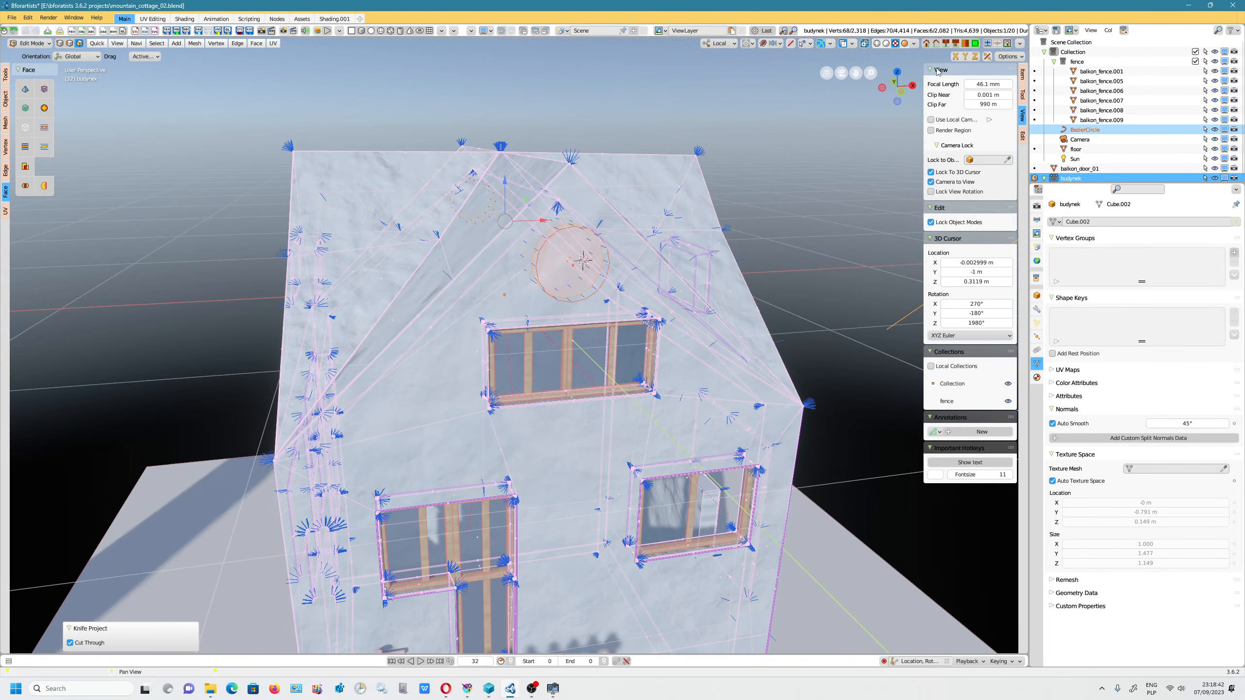
click(865, 47)
scroll(632, 285, up, 5)
alt+drag(632, 285, 641, 288)
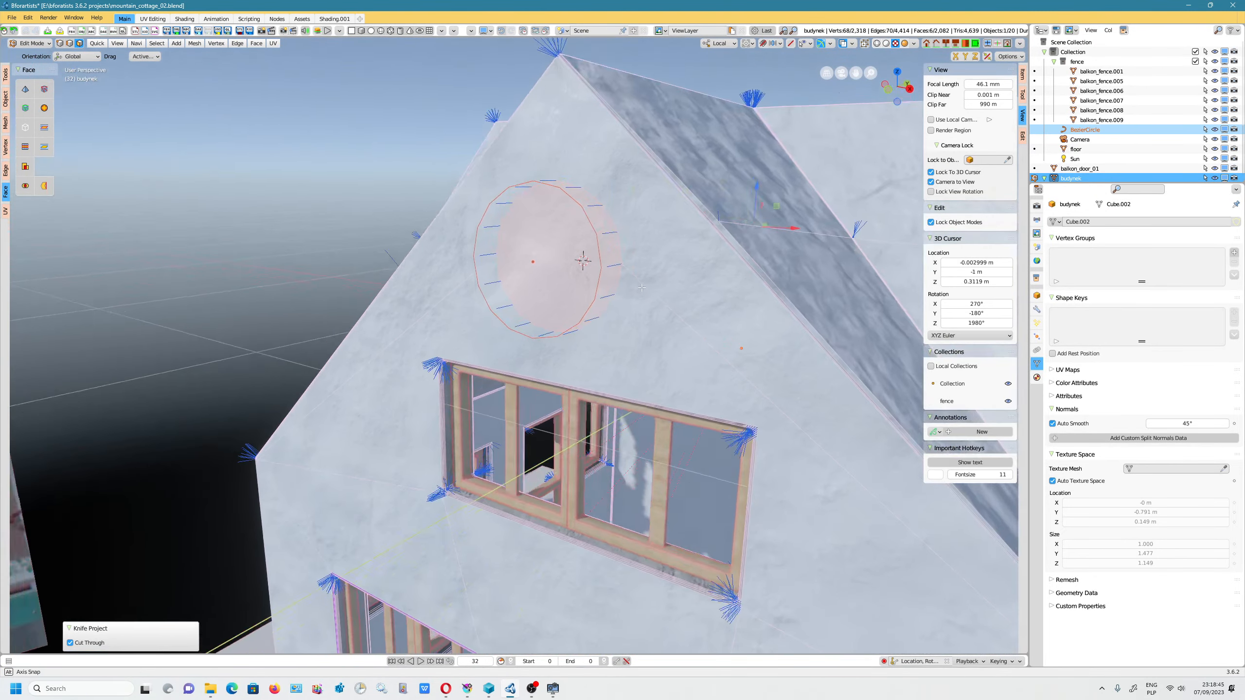
middle_drag(641, 287, 615, 328)
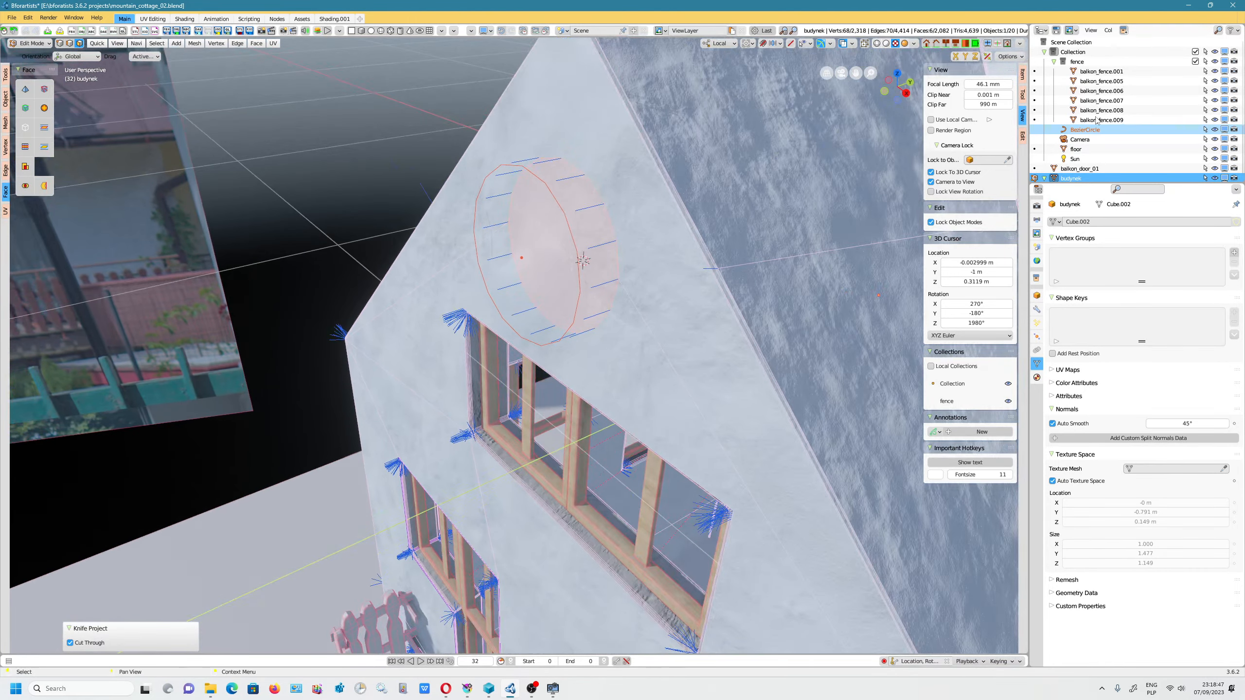
mouse_move(637, 210)
middle_down()
mouse_move(706, 219)
mouse_move(633, 221)
middle_up()
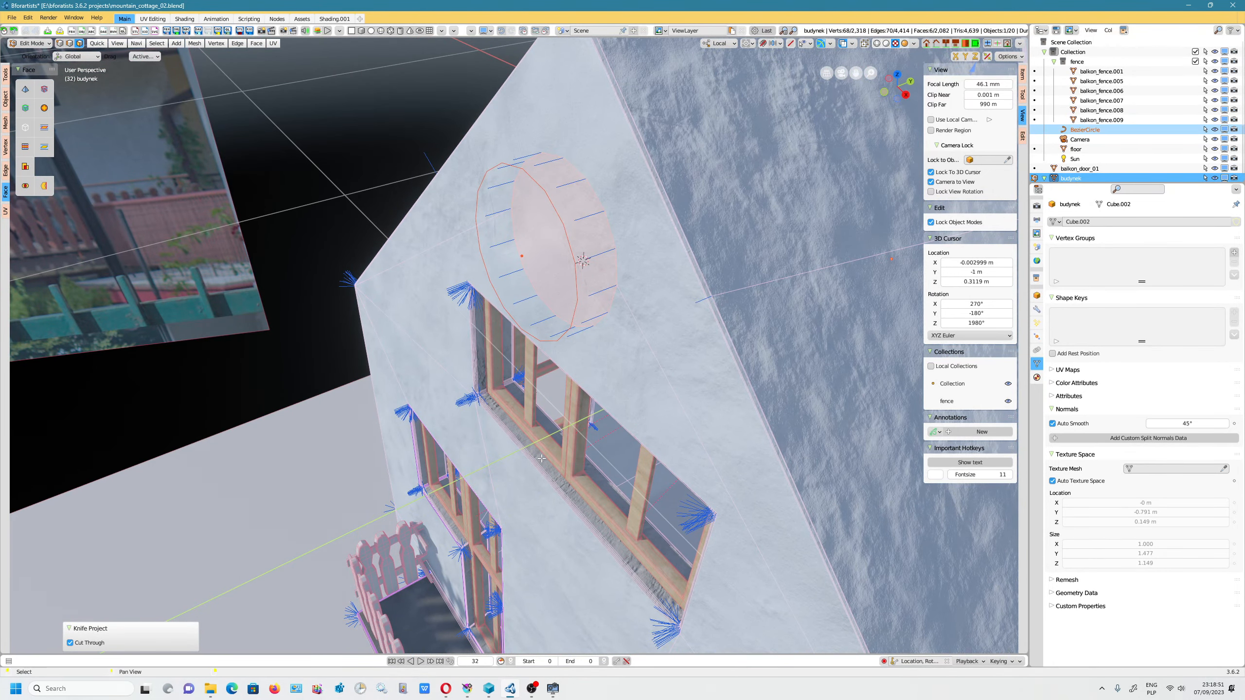
Return to Object Mode and delete the Bezier circle object, keeping budynek.
key(Tab)
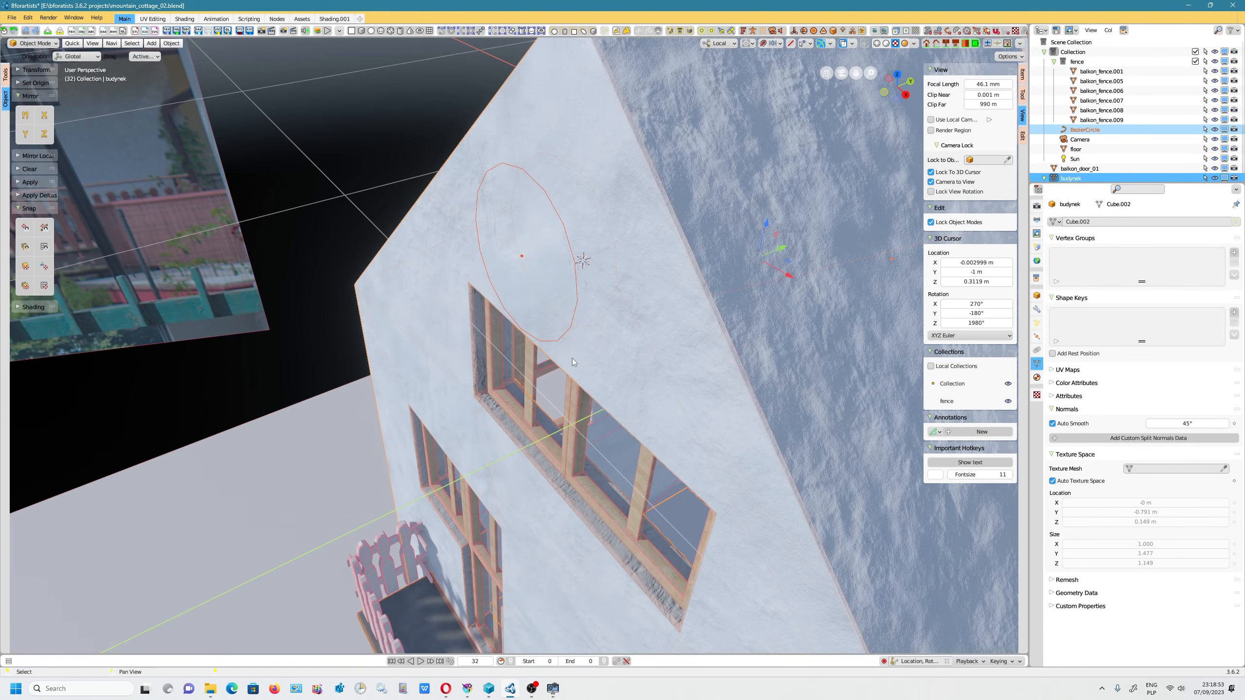
click(574, 266)
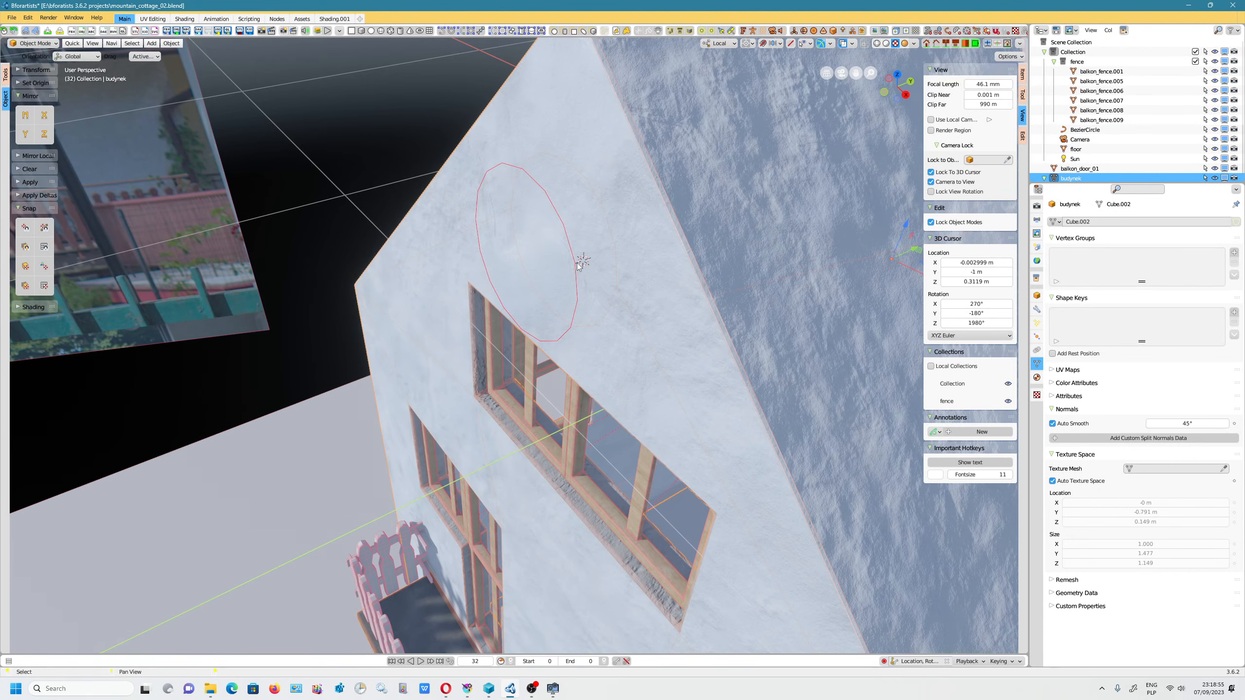
key(Delete)
key(ctrl+z)
key(ctrl+z)
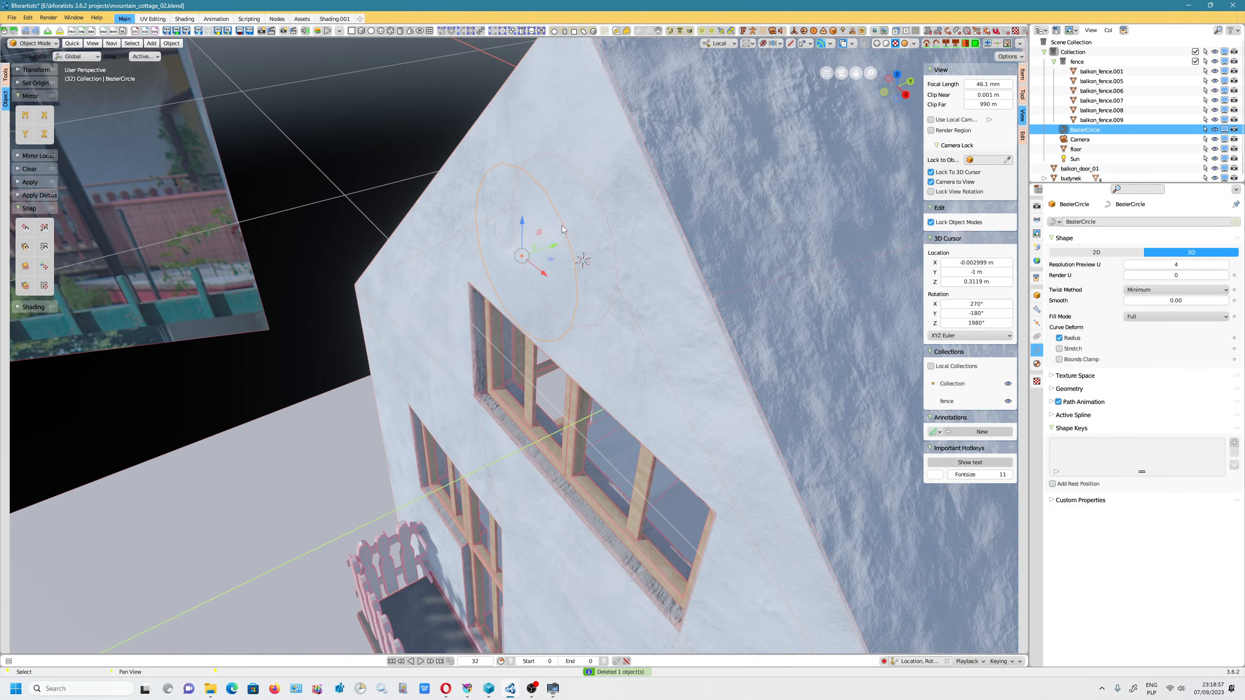
key(ctrl+z)
key(ctrl+z)
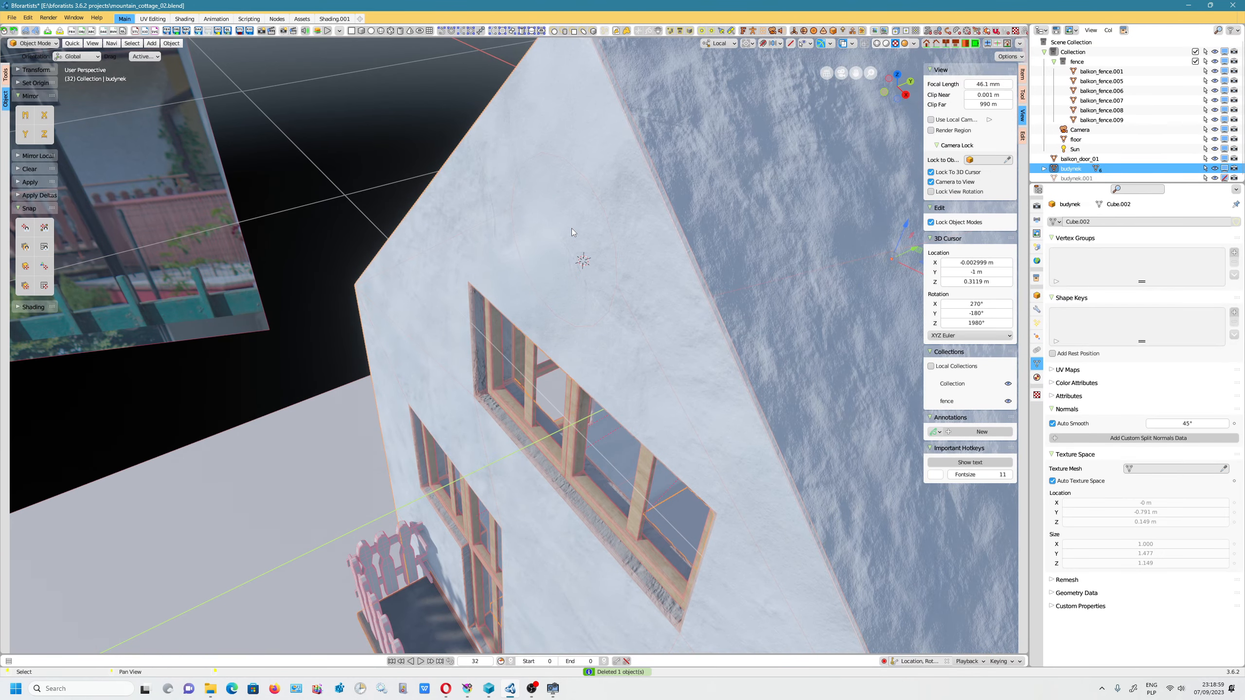
Select all faces of budynek in Edit Mode and recalculate their normals to the outside.
key(Tab)
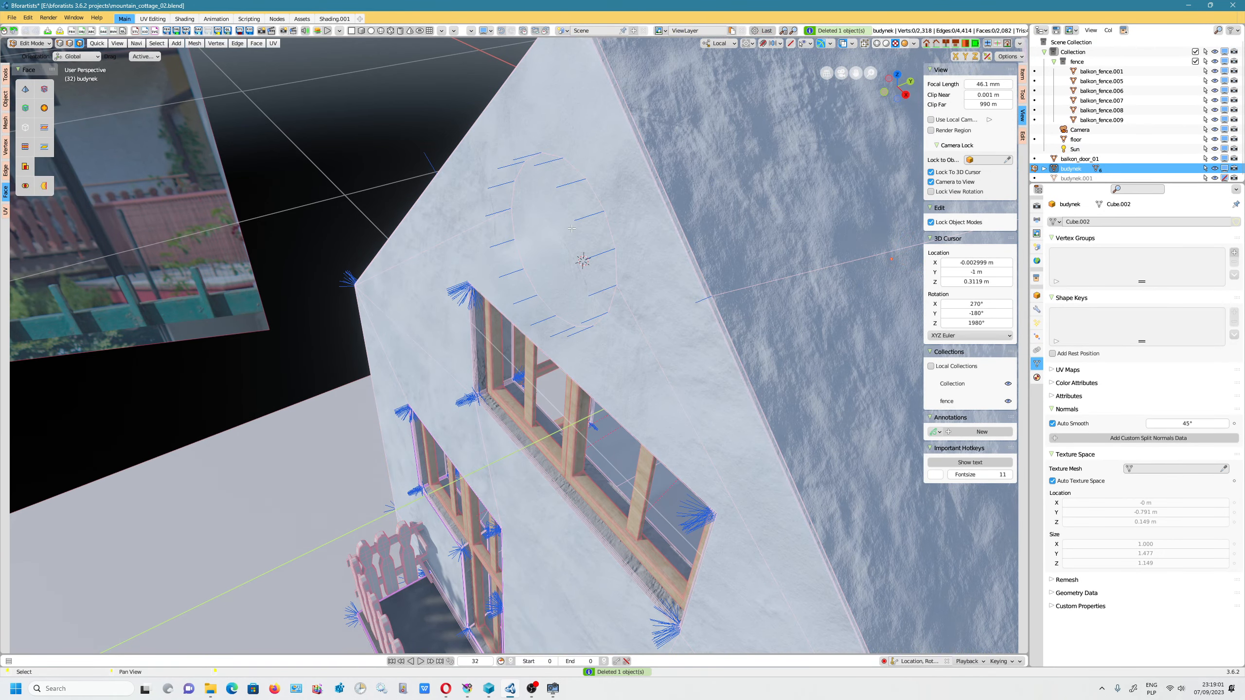
key(a)
click(256, 43)
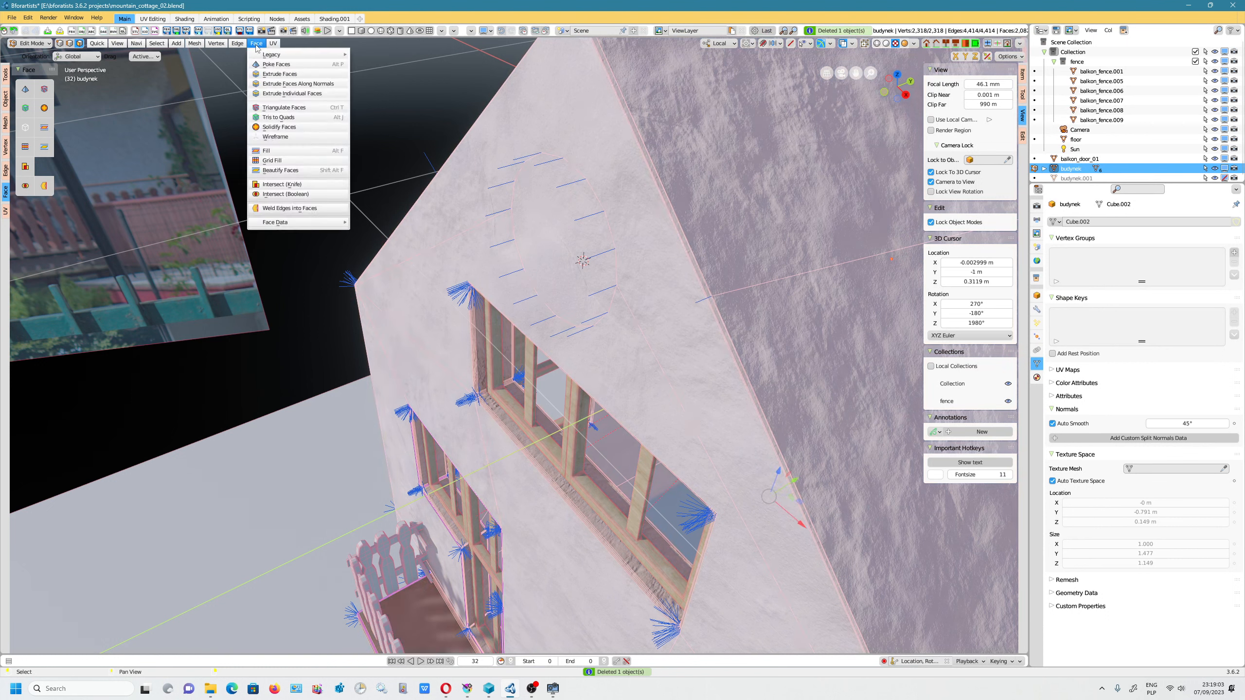
click(194, 44)
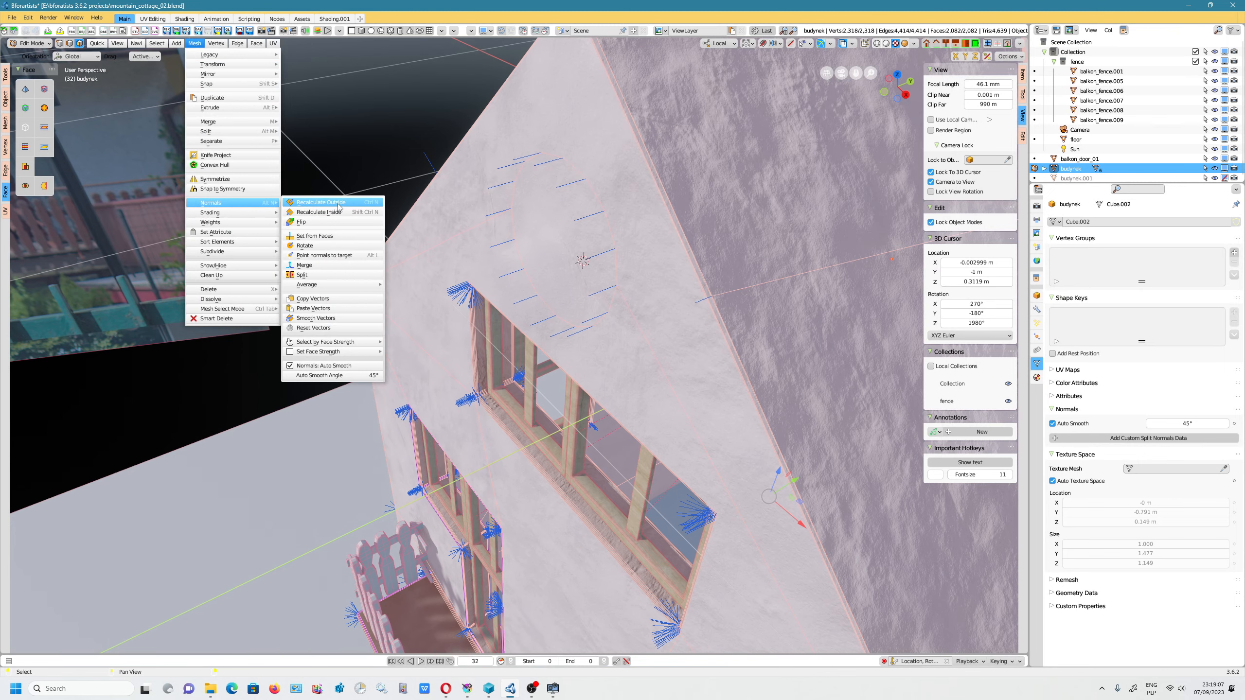
click(336, 213)
right_click(519, 227)
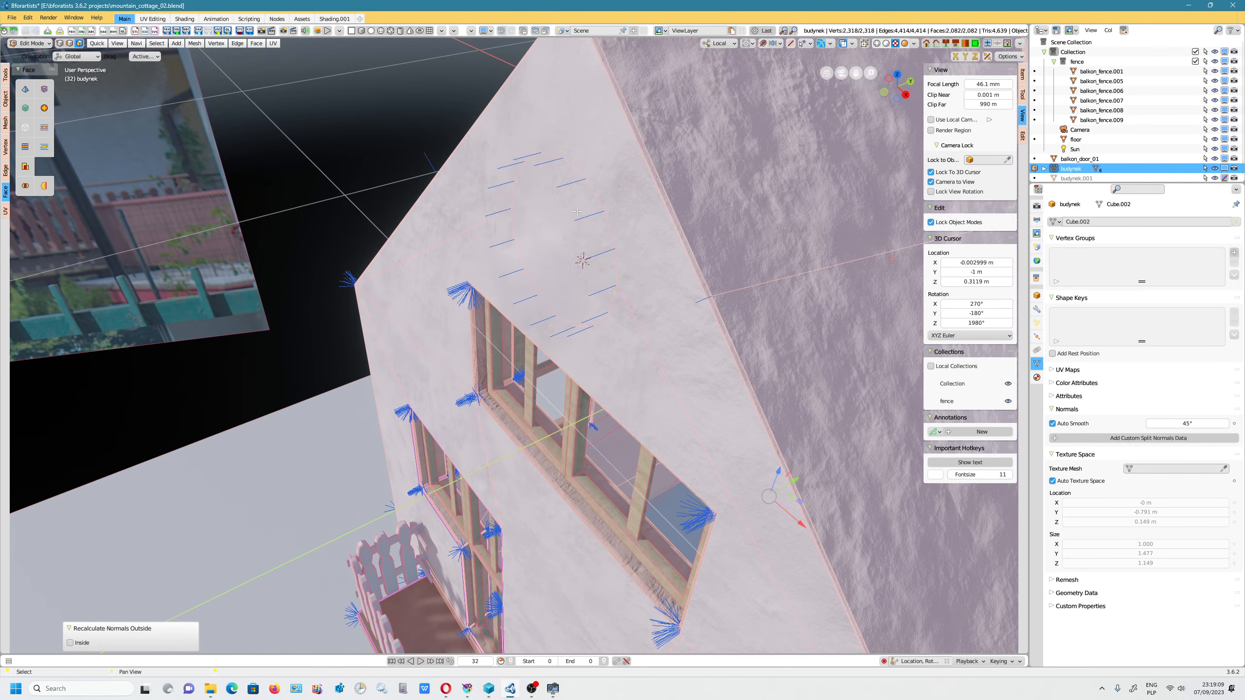
Delete the circular faces from the outer and inner surfaces of the front gable wall above the attic window.
click(542, 250)
mouse_move(539, 250)
middle_down()
mouse_move(549, 251)
mouse_move(547, 273)
middle_up()
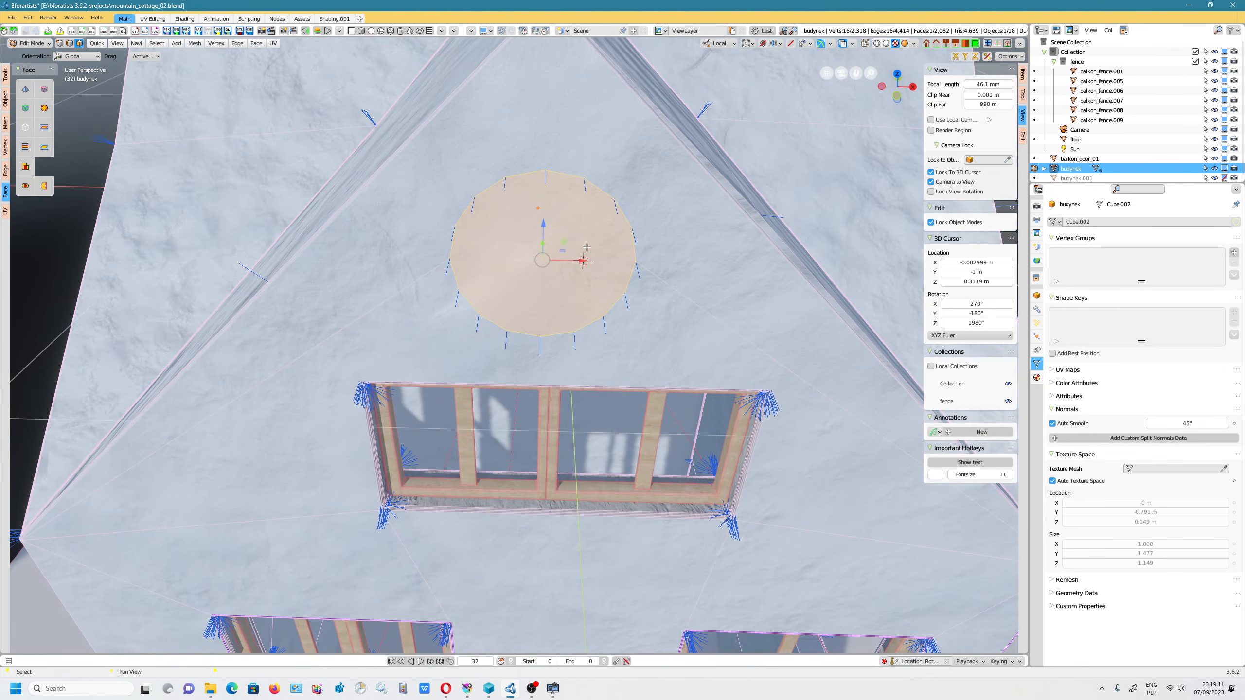
key(x)
click(546, 270)
click(554, 242)
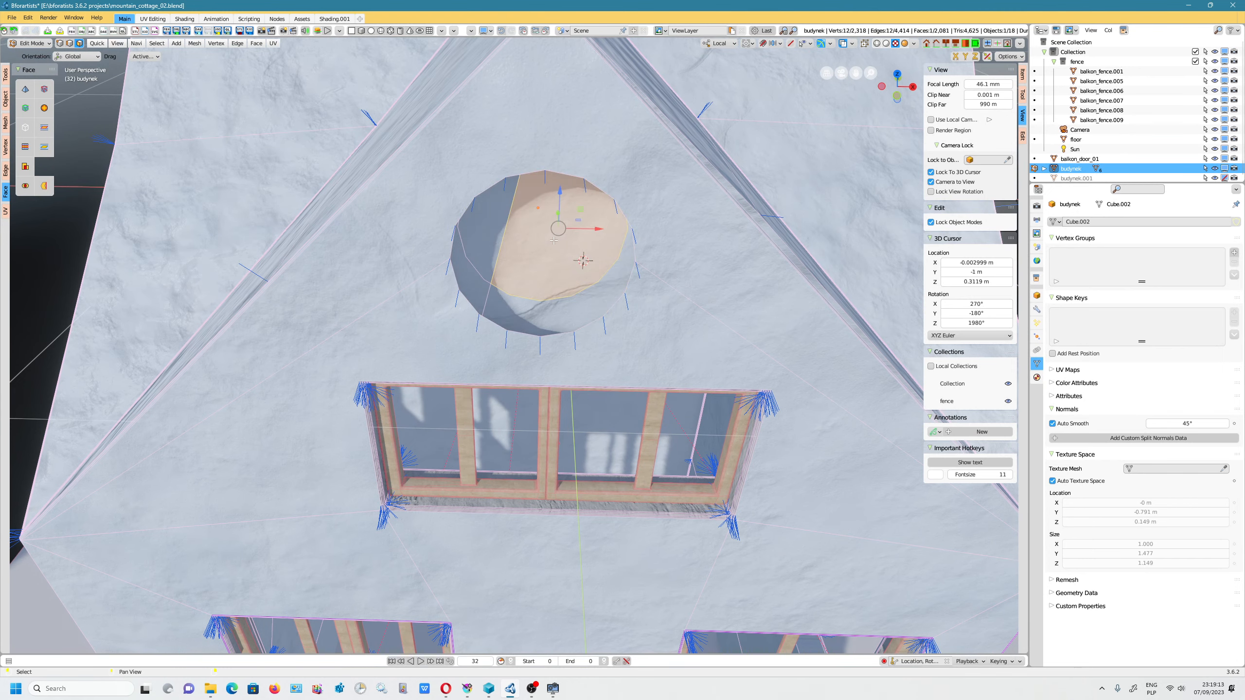
middle_drag(555, 243, 508, 247)
shift+click(508, 246)
key(x)
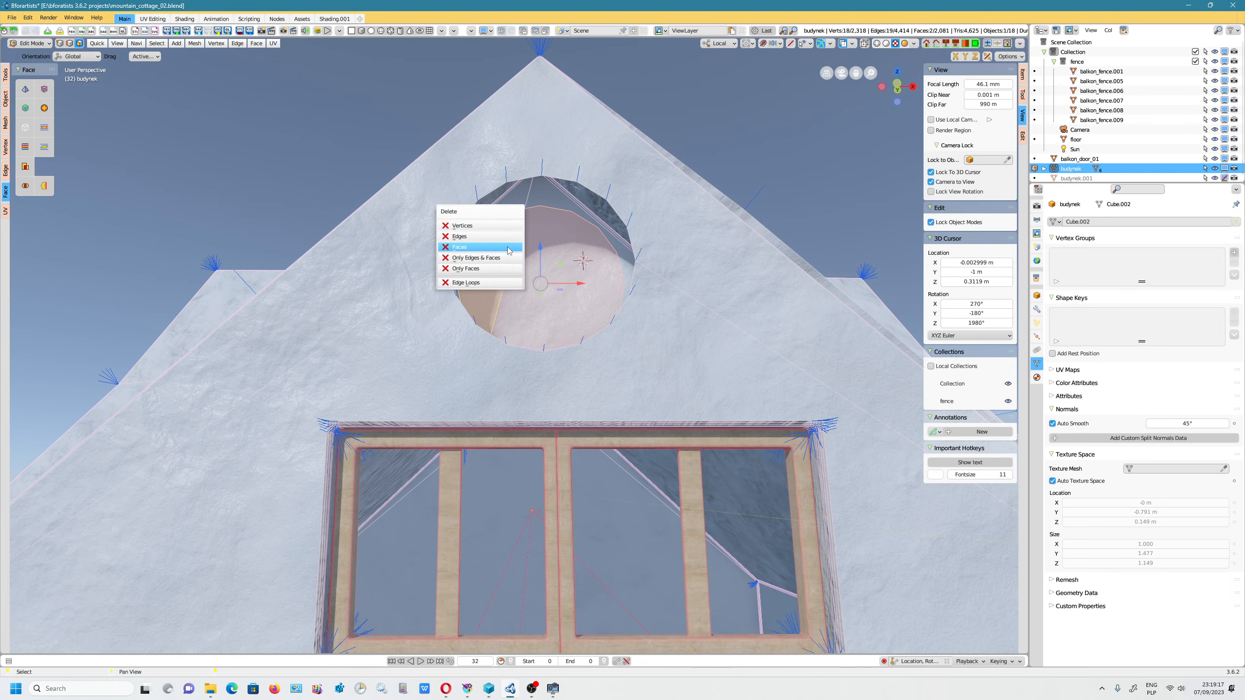
click(508, 248)
Delete the projected circular faces from the inner and outer surfaces of the rear gable wall.
middle_drag(510, 271, 501, 293)
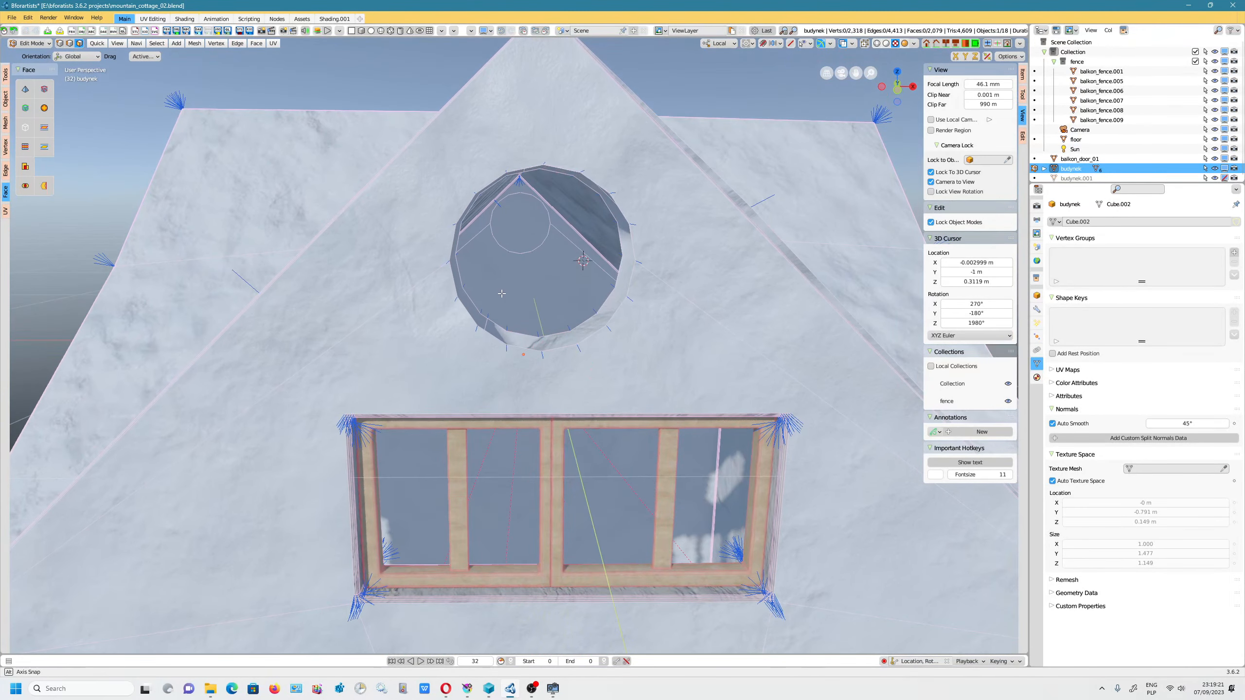
click(521, 236)
key(x)
click(523, 233)
scroll(522, 254, down, 8)
middle_drag(523, 292, 654, 298)
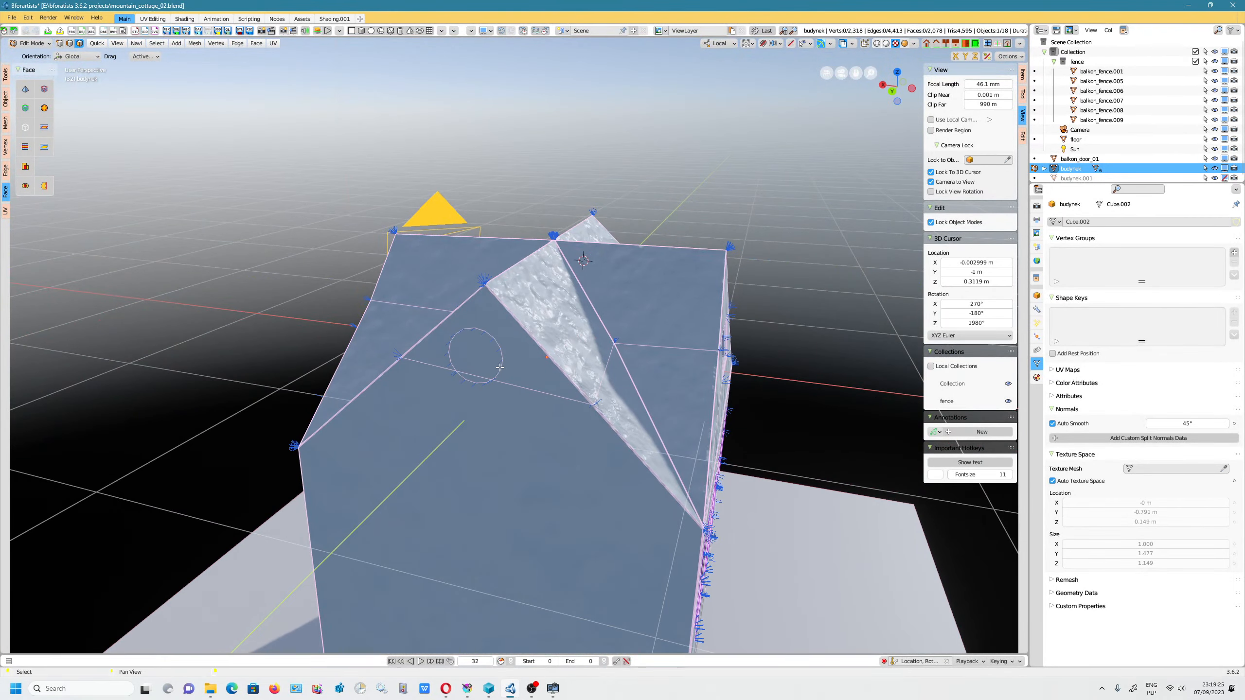
click(474, 358)
scroll(467, 400, up, 3)
shift+click(363, 491)
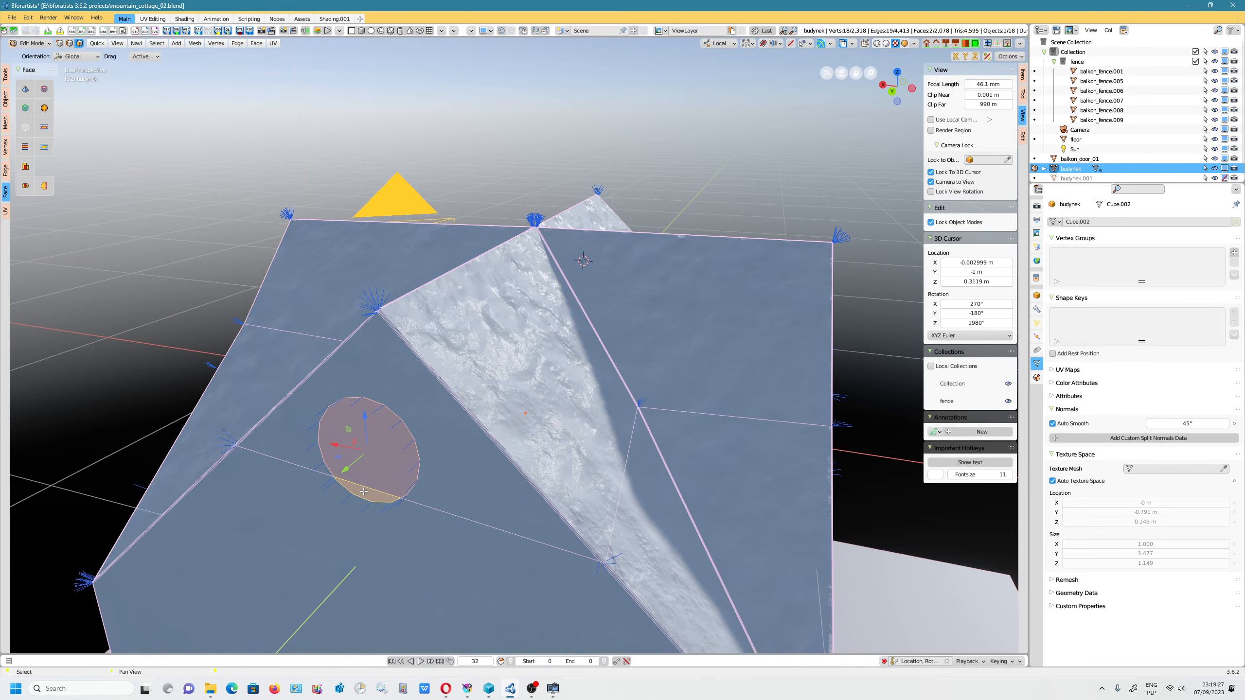
key(x)
click(365, 491)
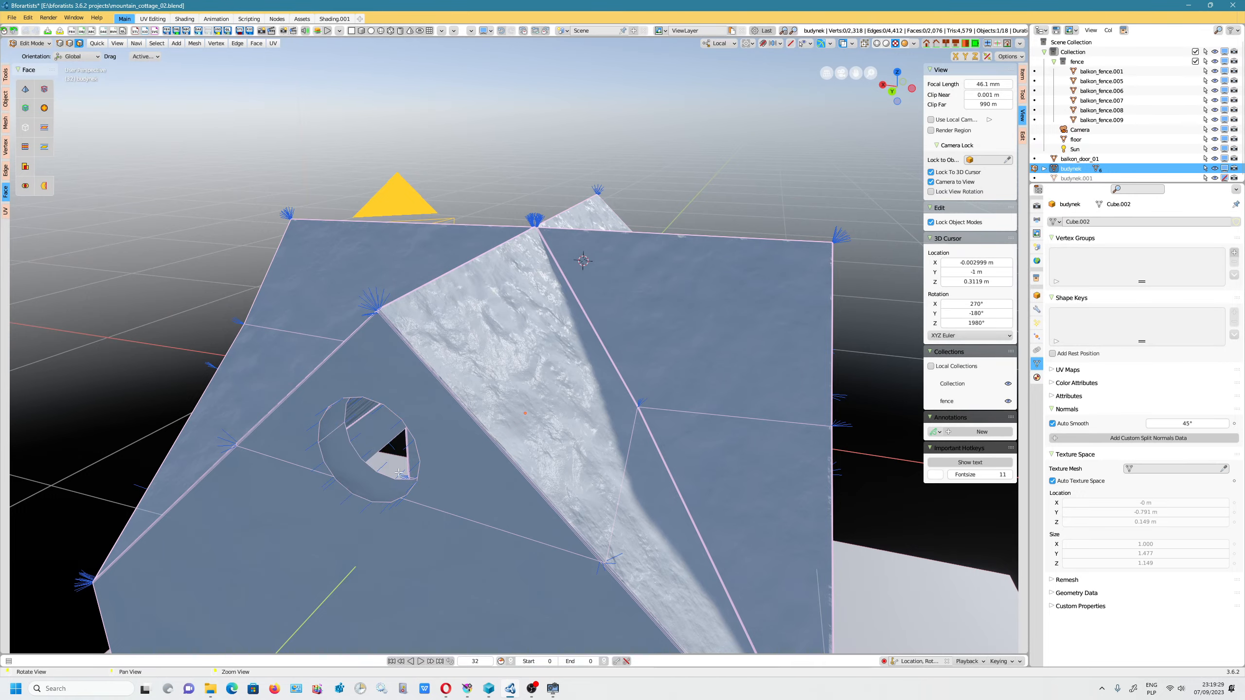
Recalculate the normals of the whole budynek mesh to the outside again and return to Object Mode.
middle_drag(365, 494, 666, 260)
scroll(667, 260, up, 3)
alt+drag(554, 147, 590, 161)
middle_drag(590, 161, 621, 329)
scroll(622, 329, up, 3)
key(a)
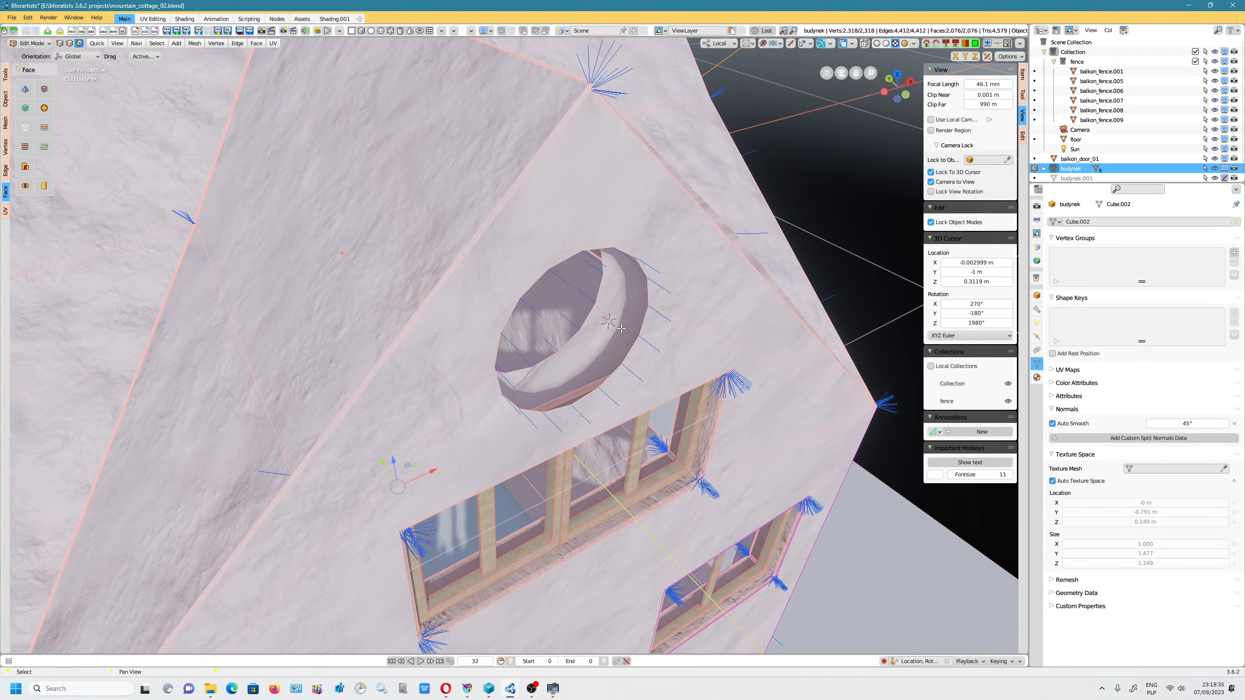
click(194, 43)
mouse_move(221, 202)
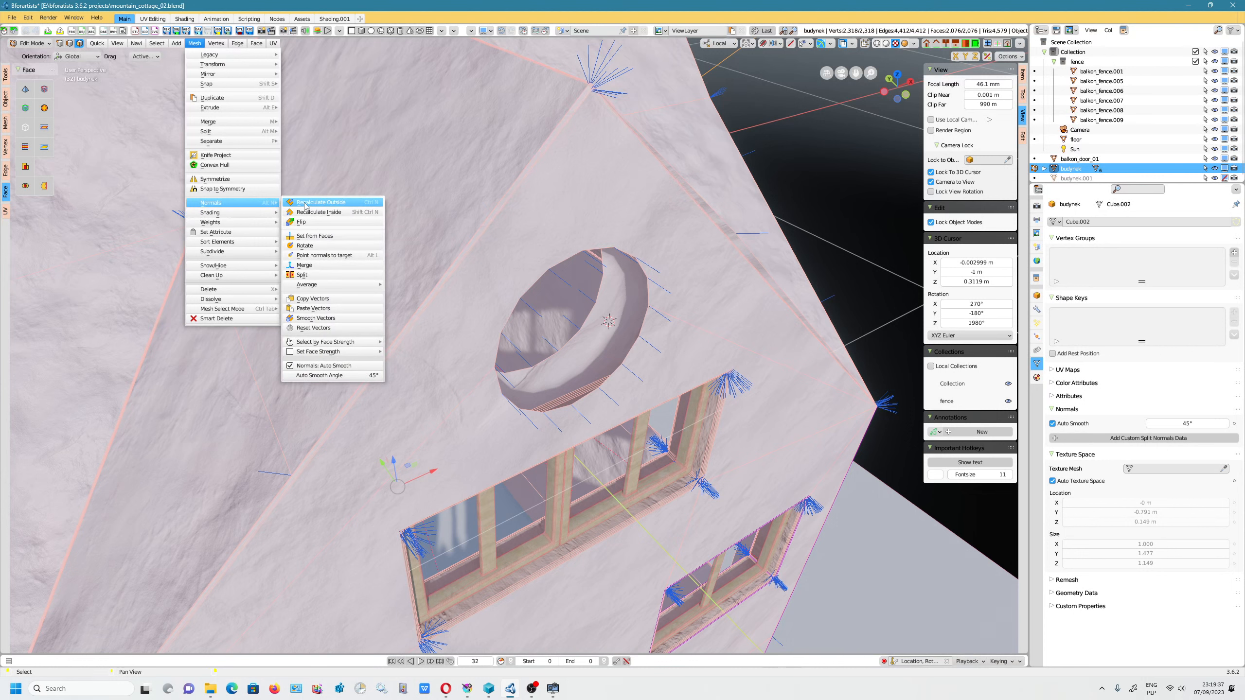
click(341, 202)
key(Tab)
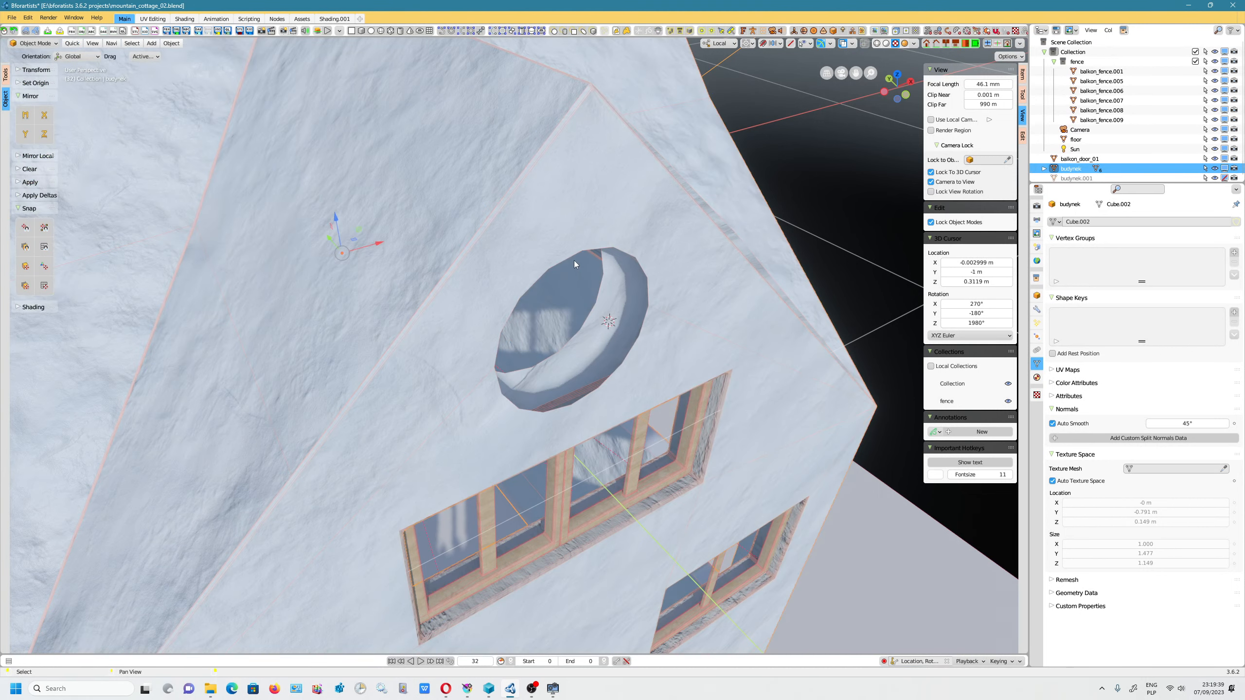
Apply the object transforms of budynek and return to Edit Mode.
click(171, 44)
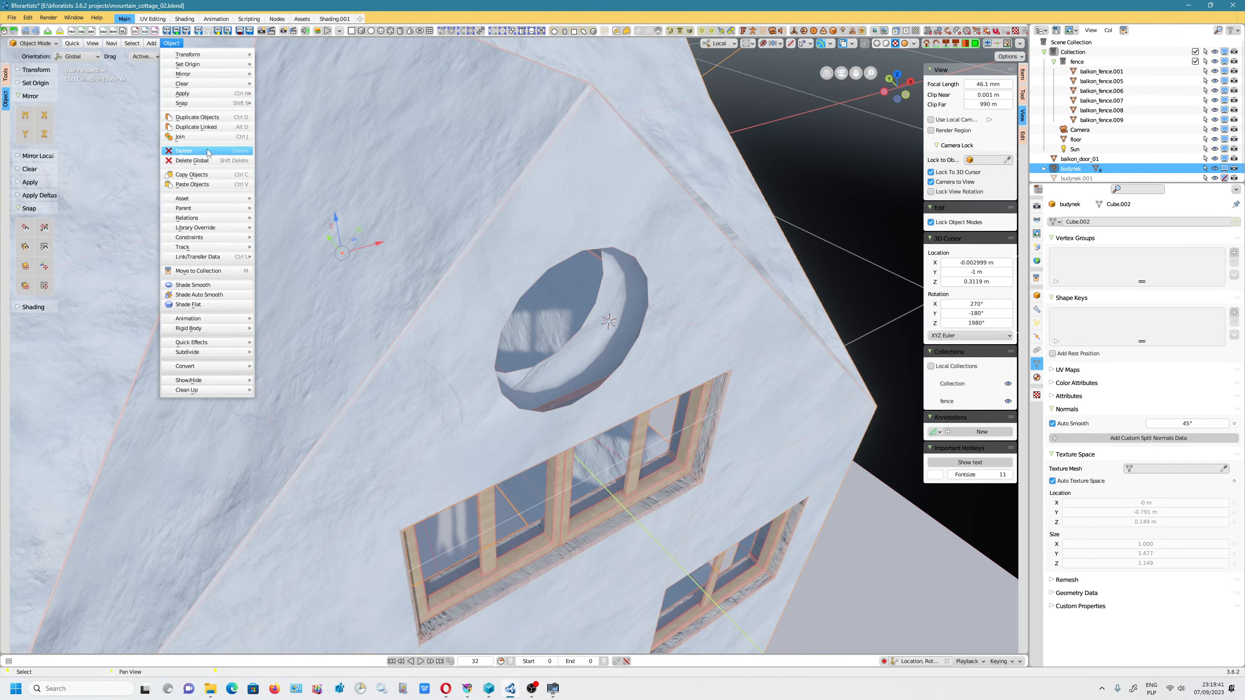
mouse_move(215, 93)
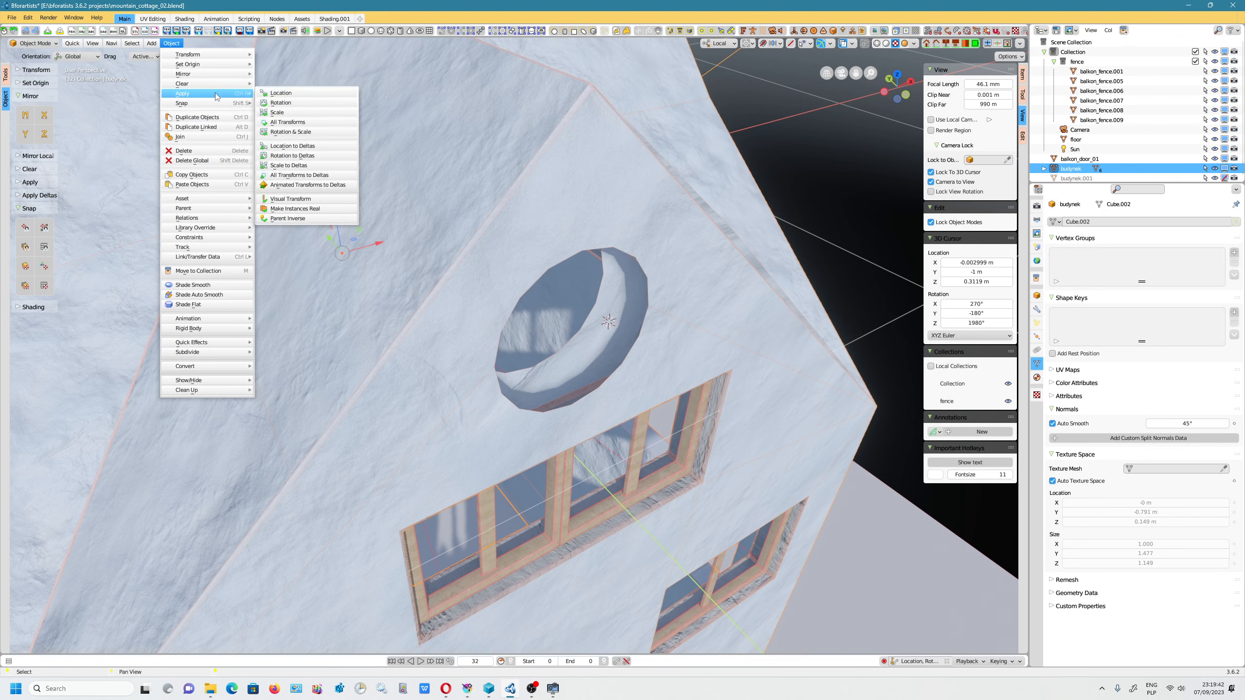
click(289, 104)
key(Tab)
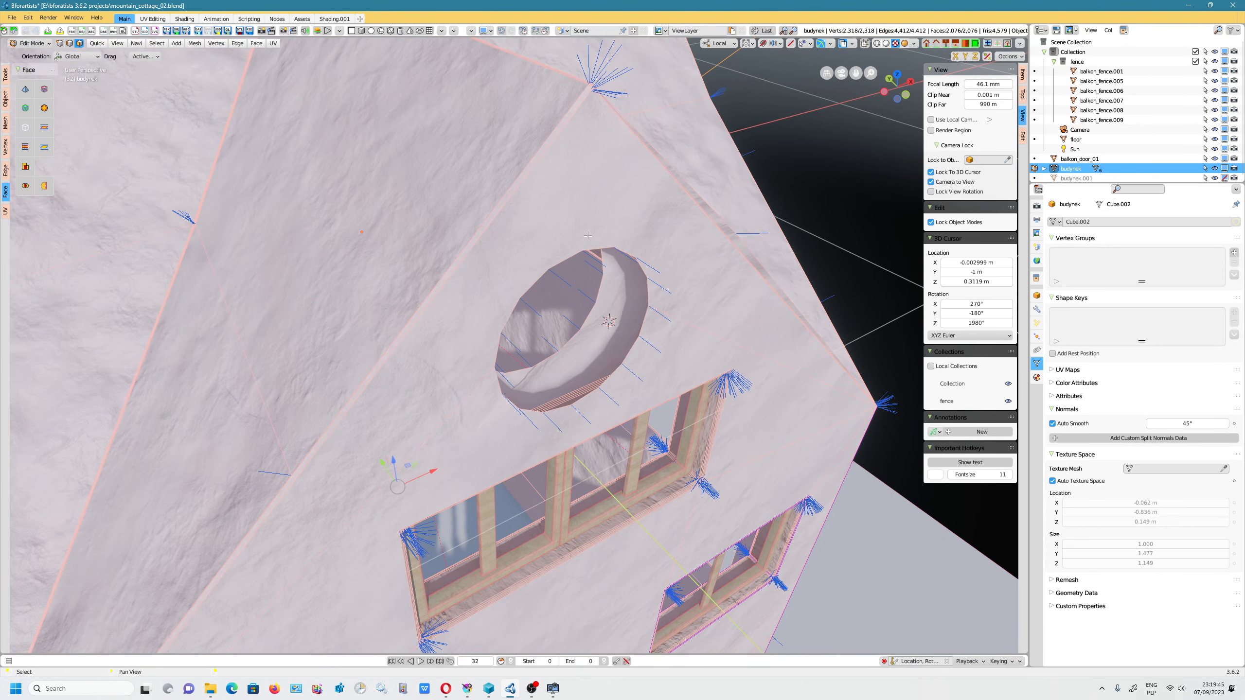
key(Tab)
click(171, 43)
mouse_move(215, 93)
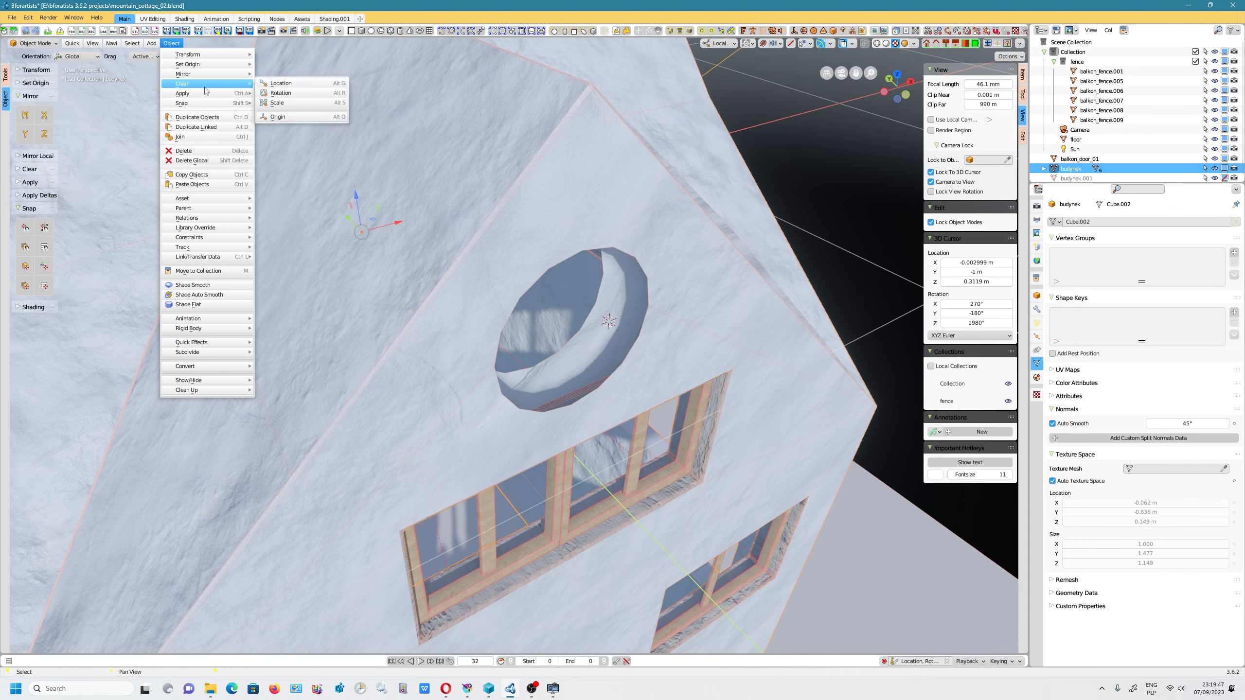
click(282, 113)
key(Tab)
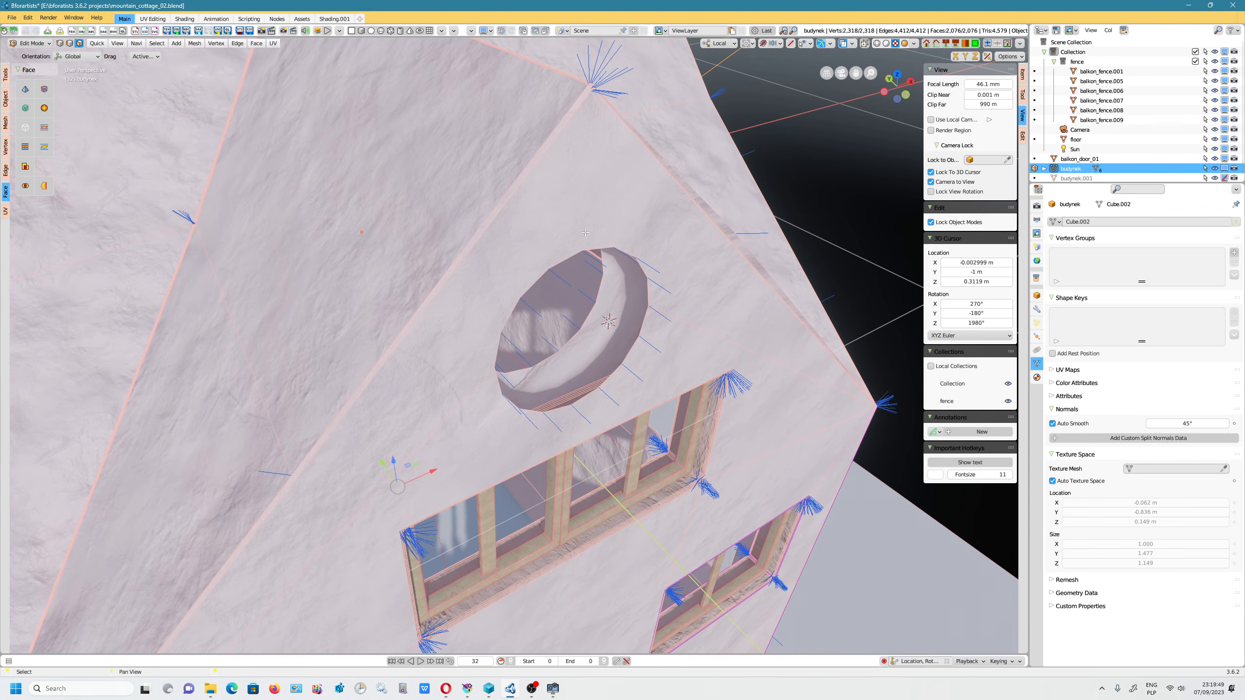
In edge select mode, select the inner and outer edge loops around the round opening in the front gable.
mouse_move(650, 251)
alt+mouse_down()
mouse_move(621, 285)
mouse_move(648, 272)
alt+mouse_up()
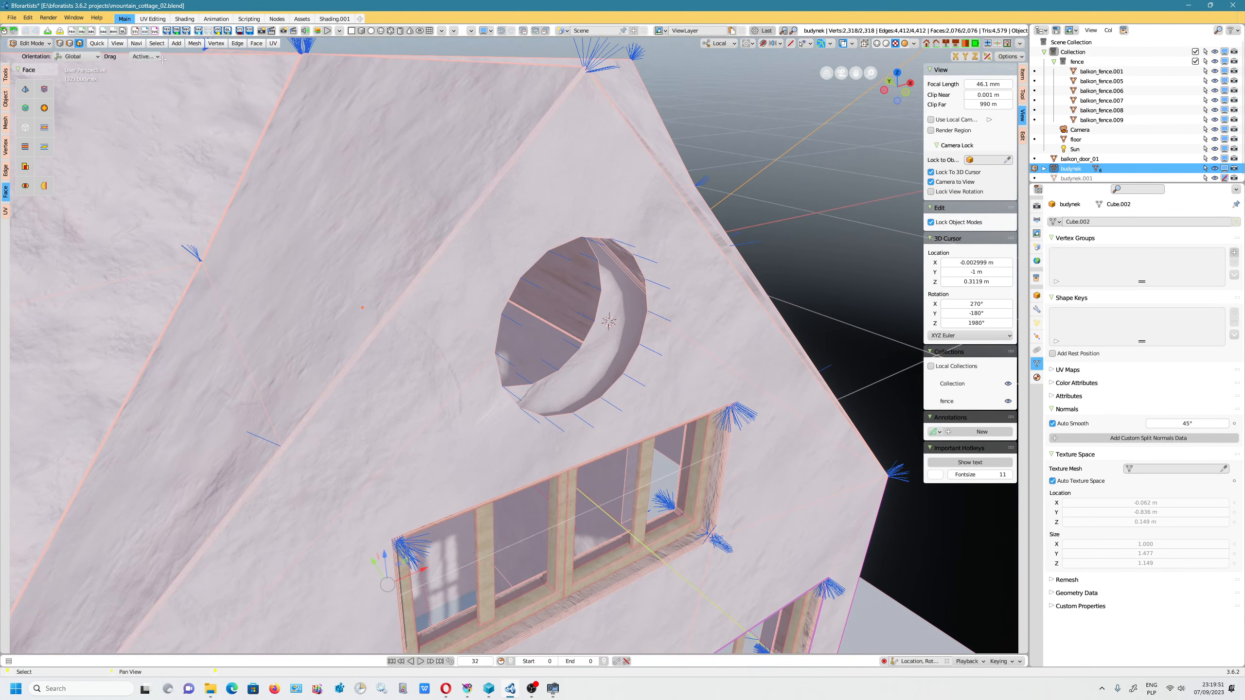
click(69, 44)
ctrl+shift+click(647, 307)
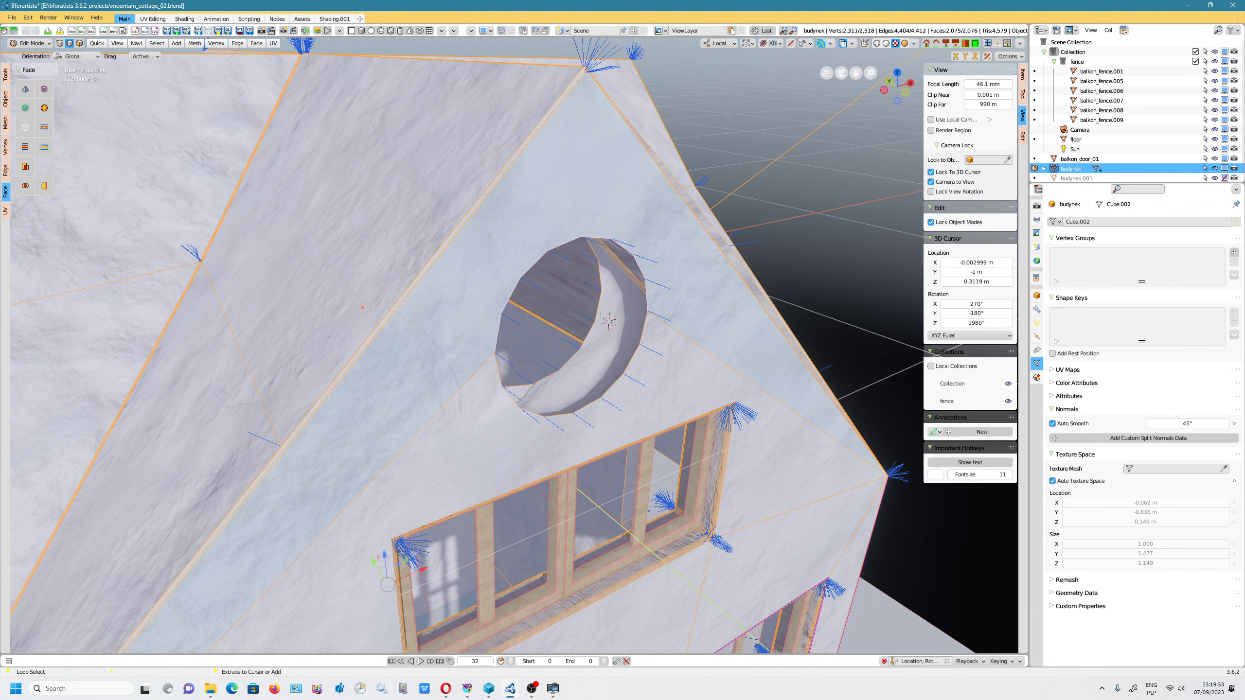
click(713, 139)
scroll(710, 148, up, 1)
ctrl+click(649, 315)
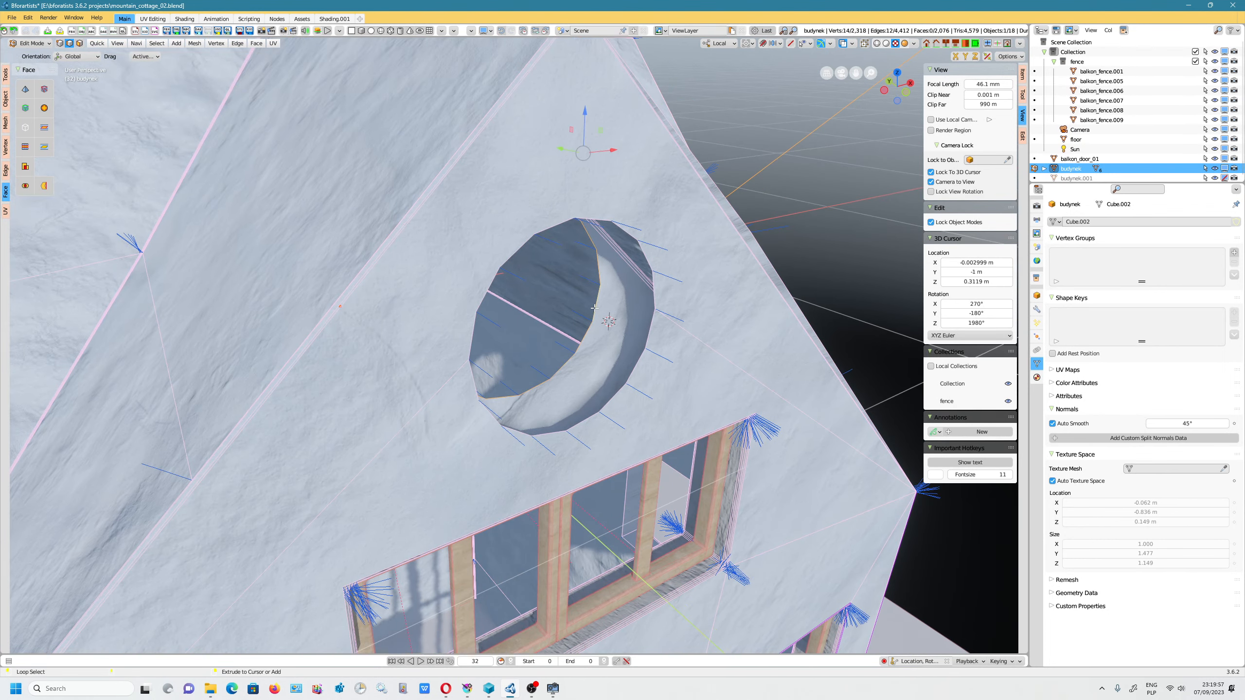
ctrl+shift+click(650, 320)
Try Bridge Edge Loops on the two loops of the round opening, undo it, and inspect the loops from inside.
key(ctrl+e)
mouse_move(657, 297)
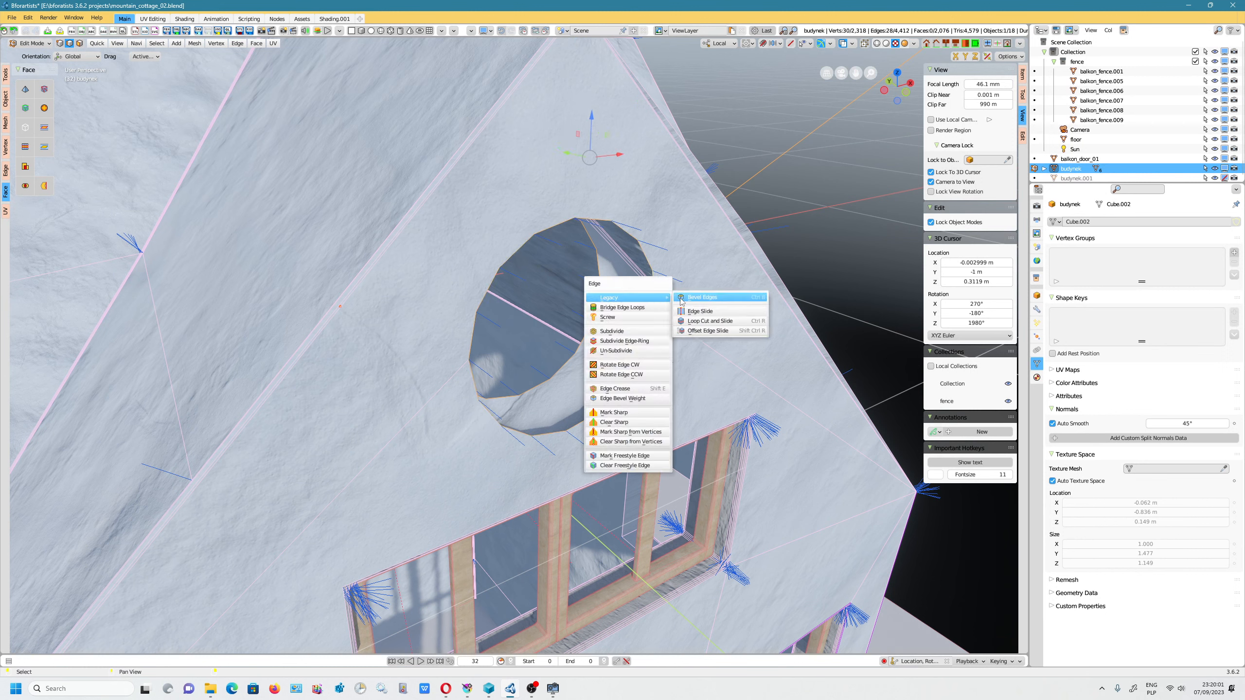
click(652, 306)
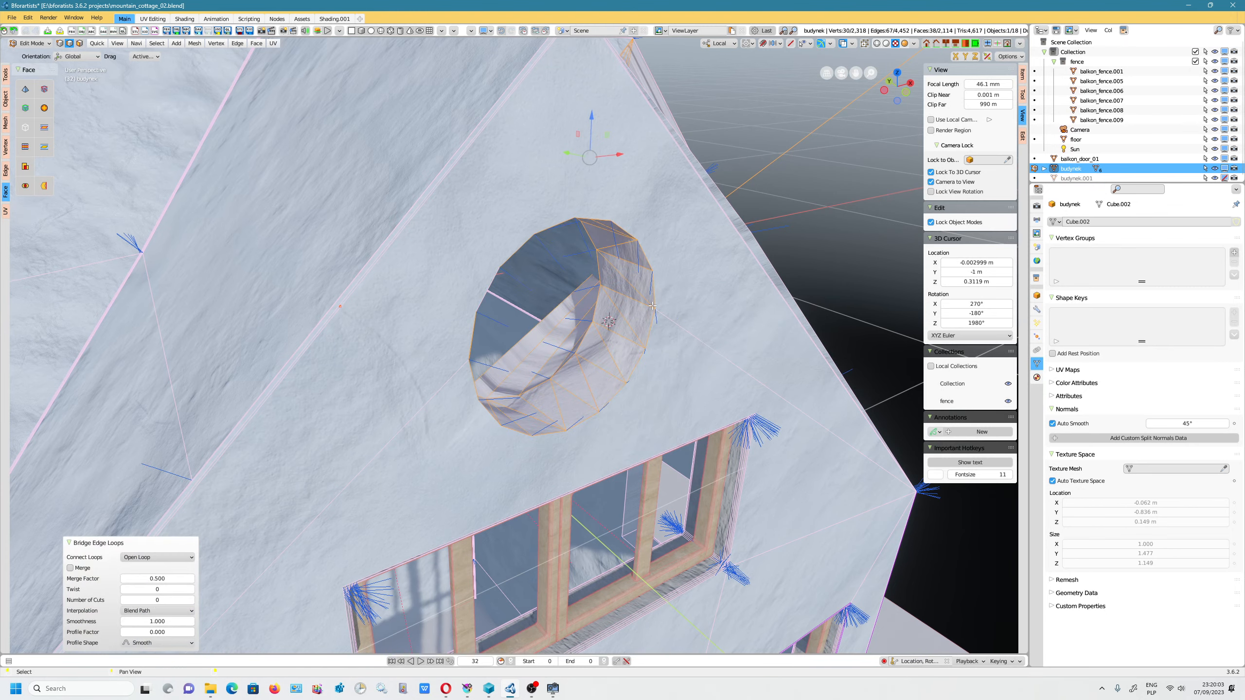
key(ctrl+z)
middle_drag(663, 322, 817, 353)
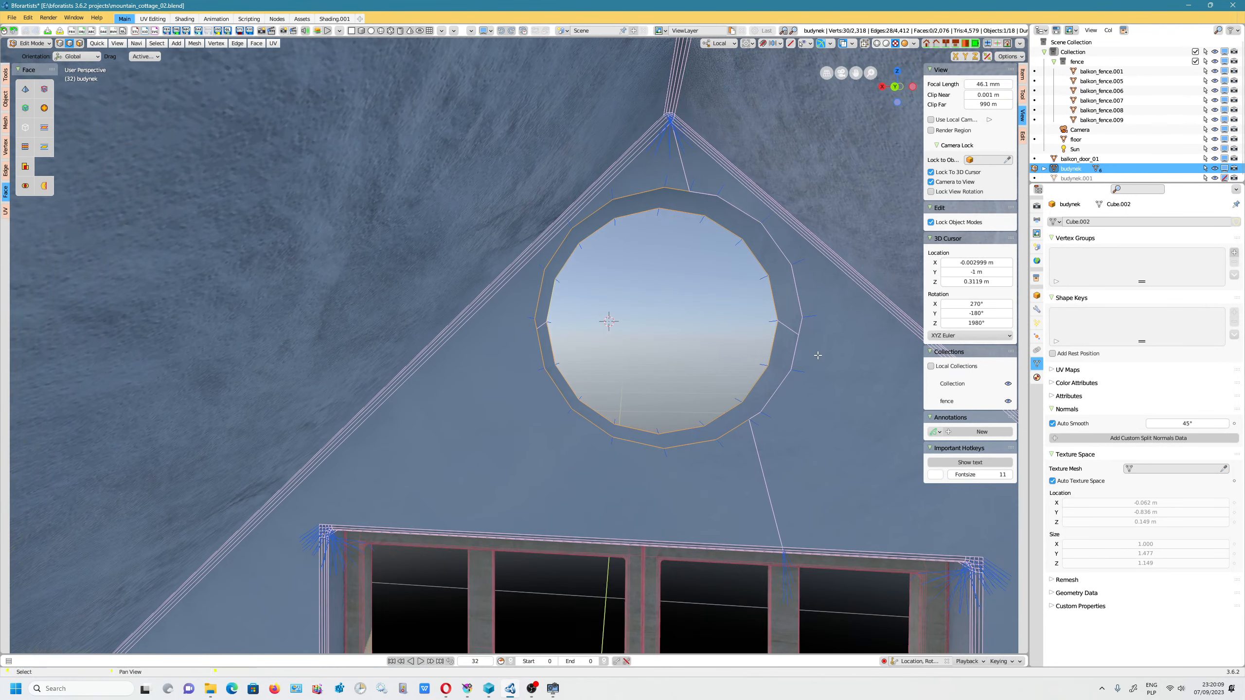
Add the rest of the outer edge loop around the round gable opening to the selection, try Bridge Edge Loops, and undo it.
alt+shift+click(793, 363)
key(ctrl+e)
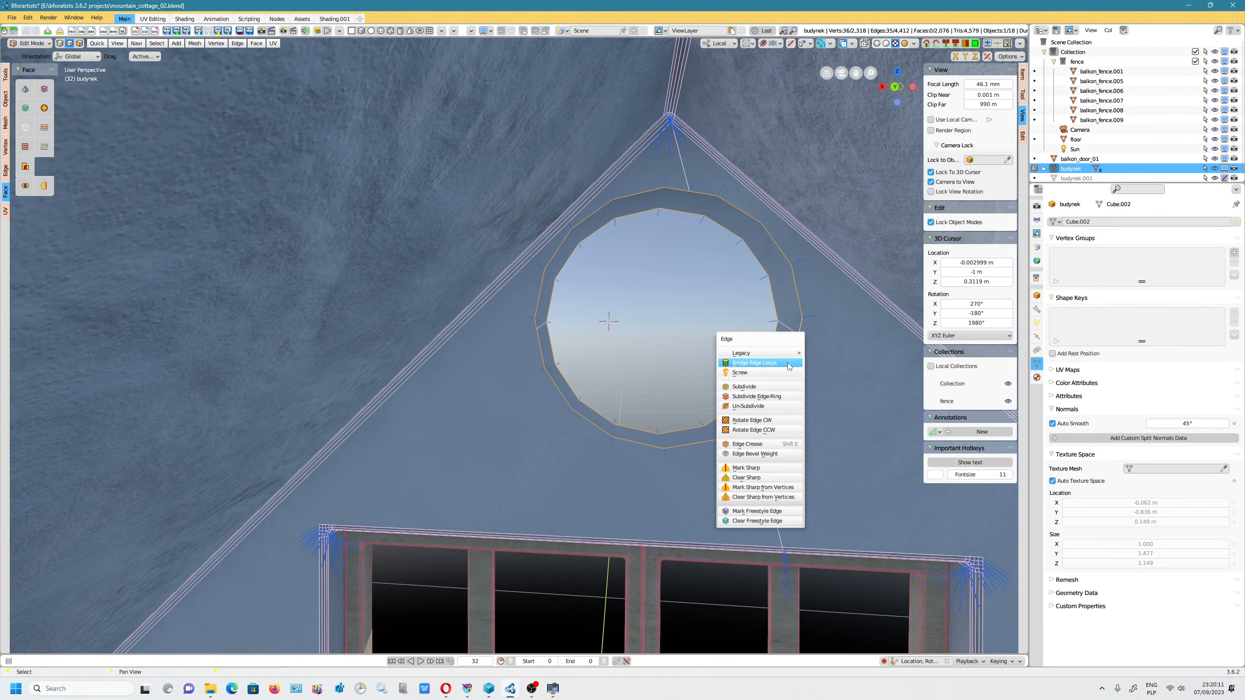
click(788, 363)
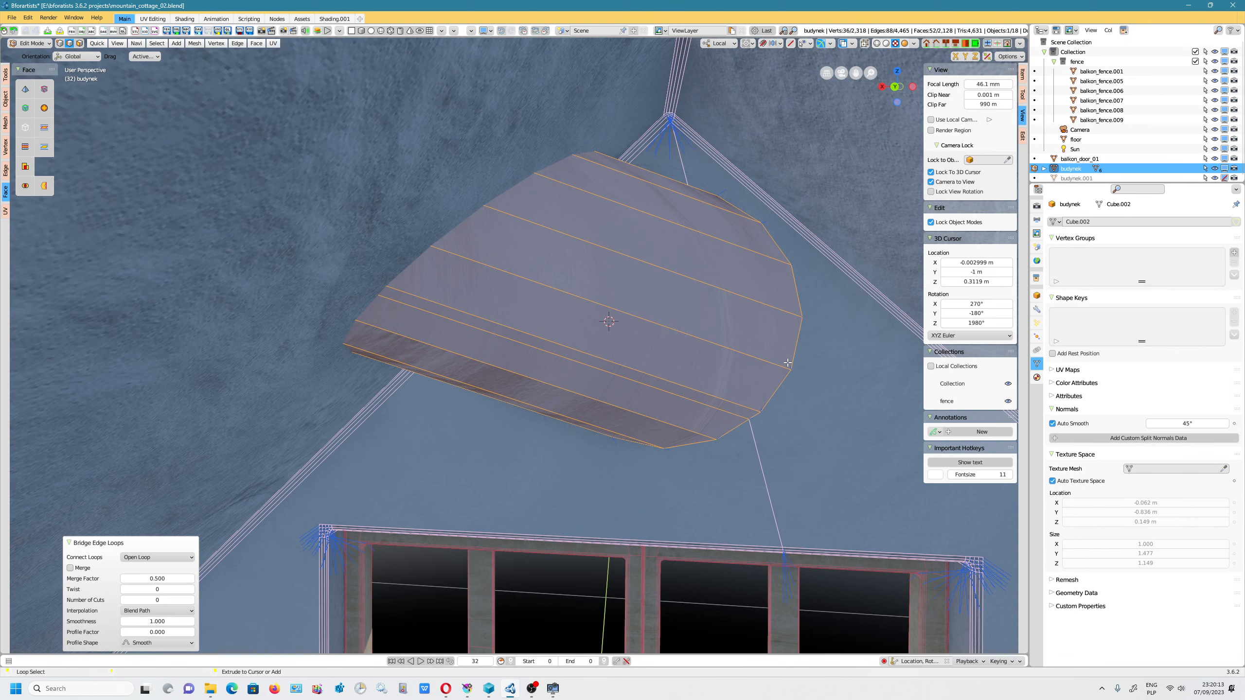
key(ctrl+z)
Try Bridge Edge Loops on the same selection with Connect Loops set to Loop Pairs, and undo it.
key(ctrl+e)
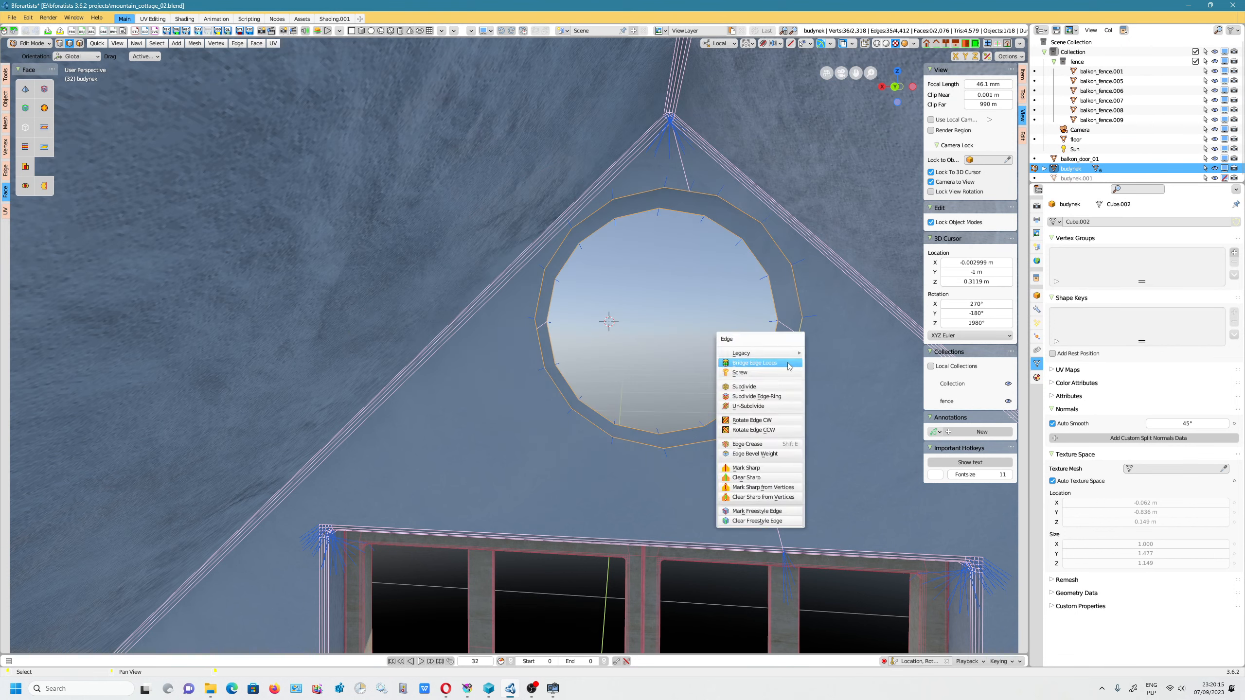
click(788, 363)
click(179, 557)
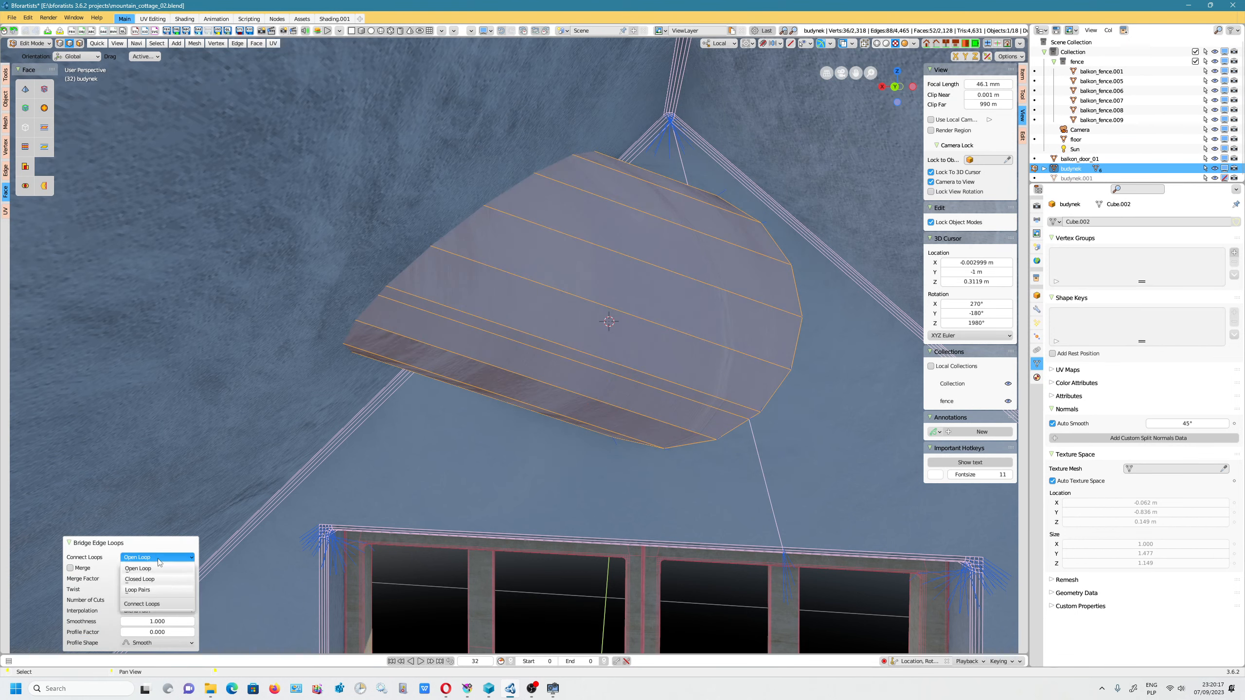
click(157, 589)
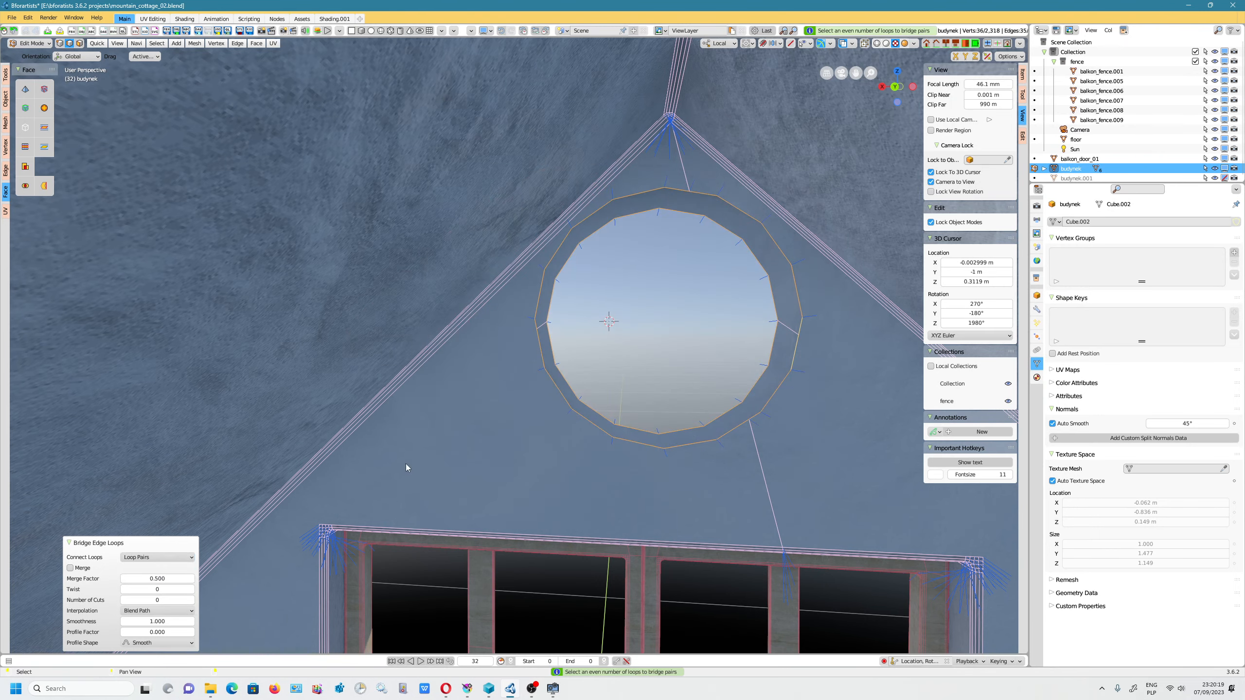
middle_drag(406, 463, 440, 459)
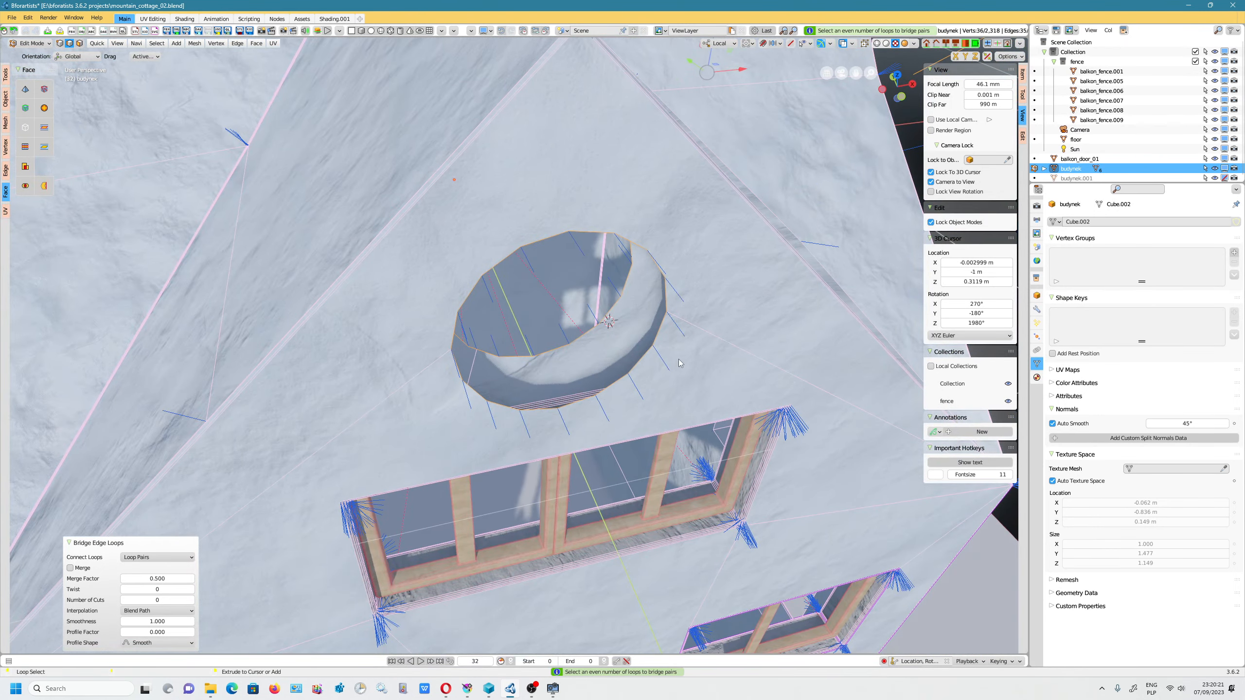
key(ctrl+z)
Reselect the inner and outer edge loops of the round gable opening from outside and bridge them using Loop Pairs.
scroll(564, 383, up, 5)
middle_drag(531, 378, 509, 381)
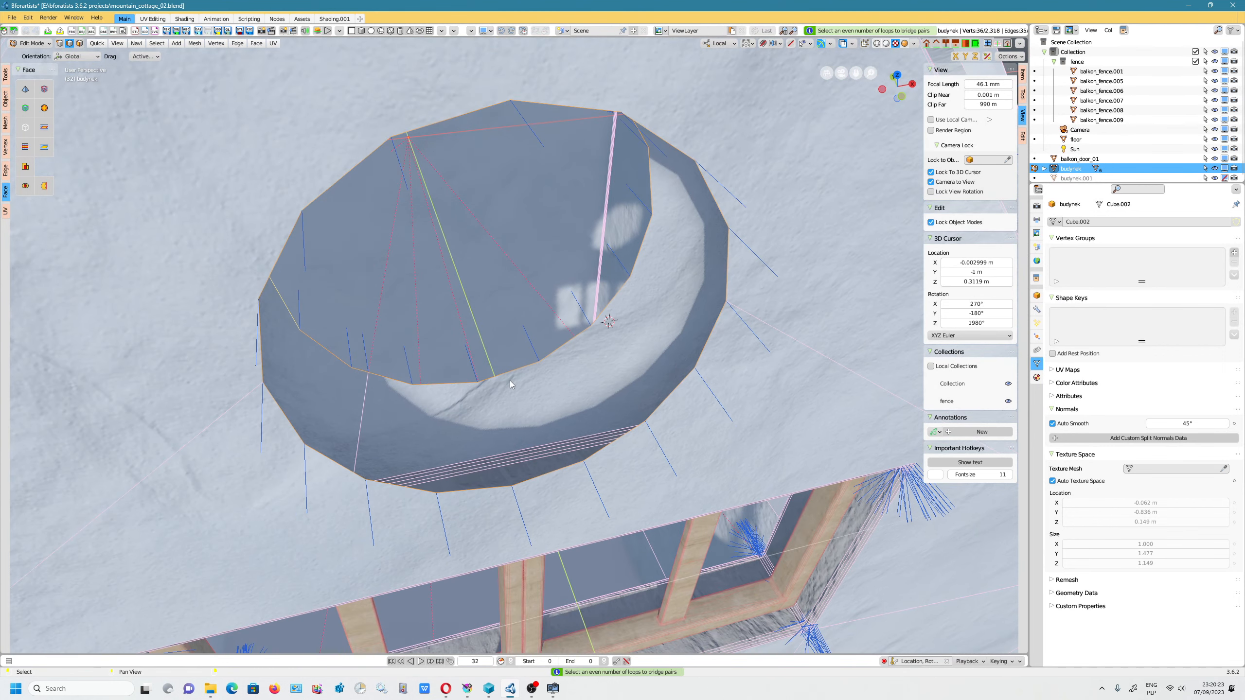
click(509, 381)
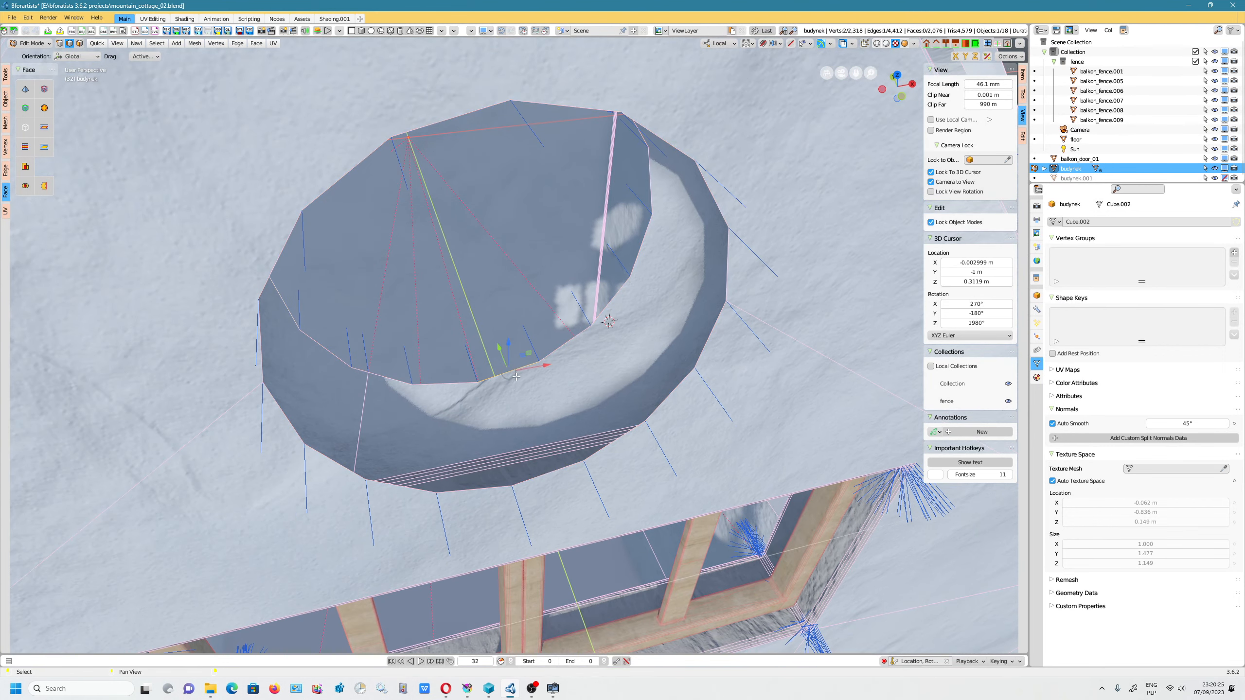
alt+click(464, 383)
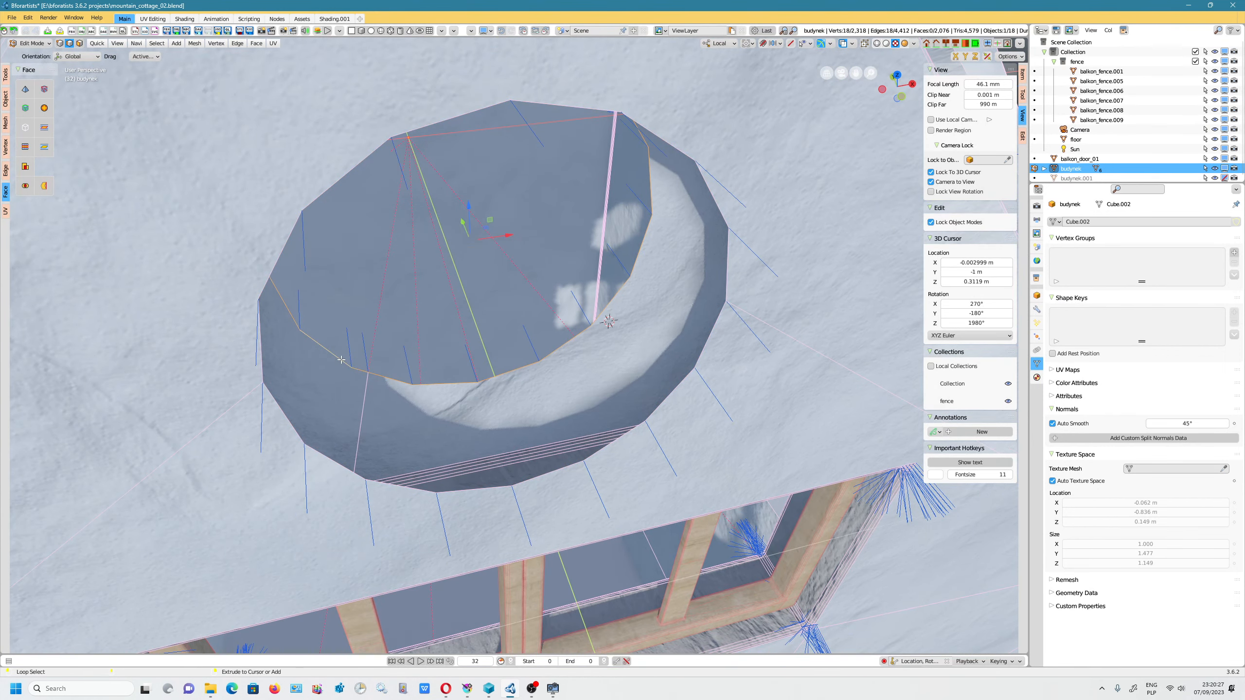
middle_drag(476, 392, 623, 528)
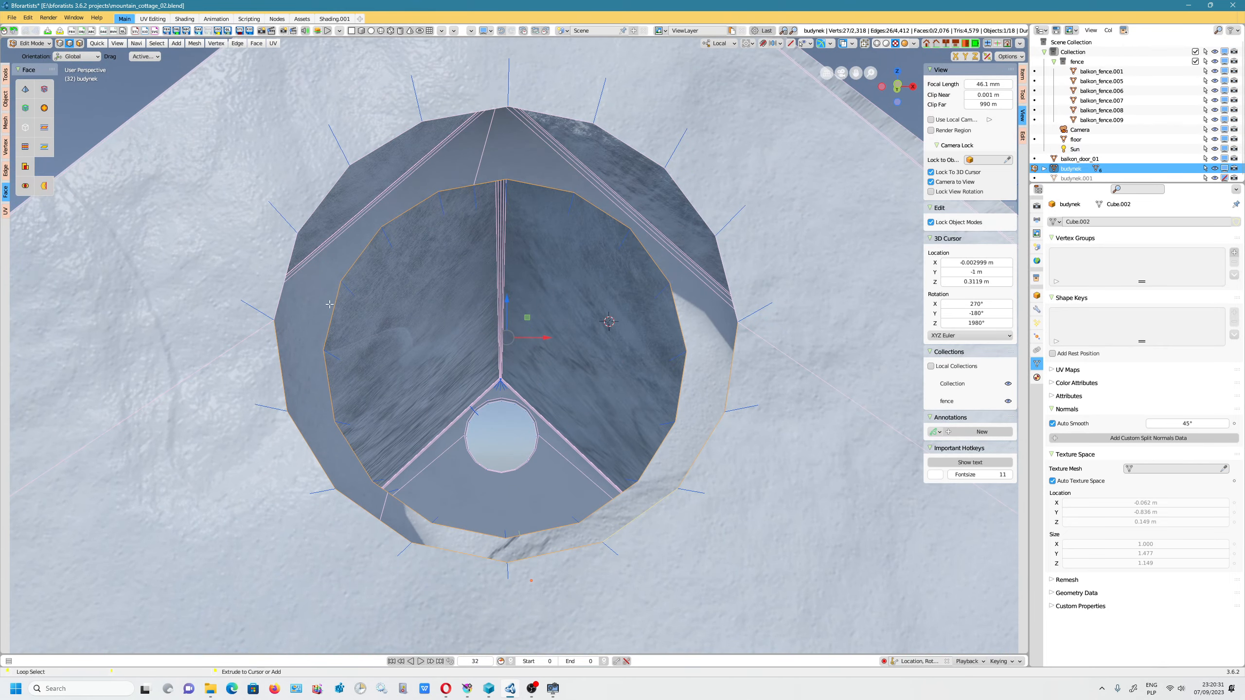
middle_drag(286, 291, 544, 255)
key(ctrl+e)
click(550, 248)
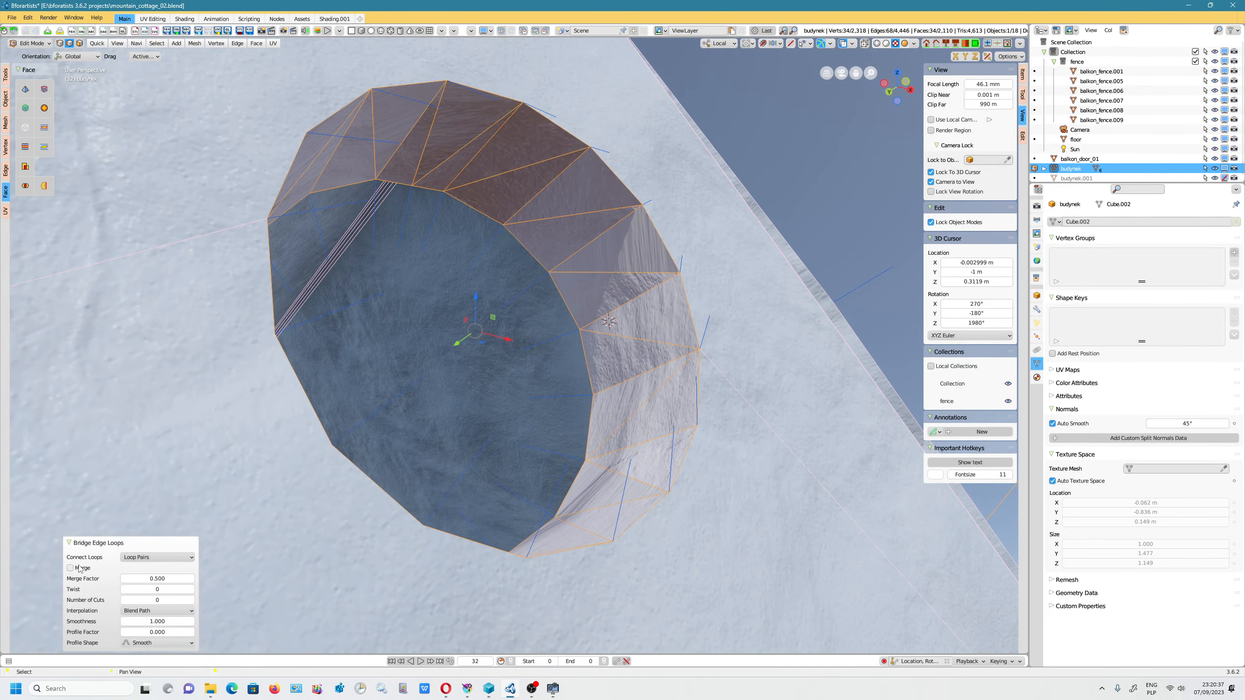
Select the diagonal edges on the bridged faces all around the round opening and dissolve them with Dissolve Edges.
middle_drag(565, 458, 488, 455)
click(527, 458)
shift+click(489, 455)
shift+click(427, 430)
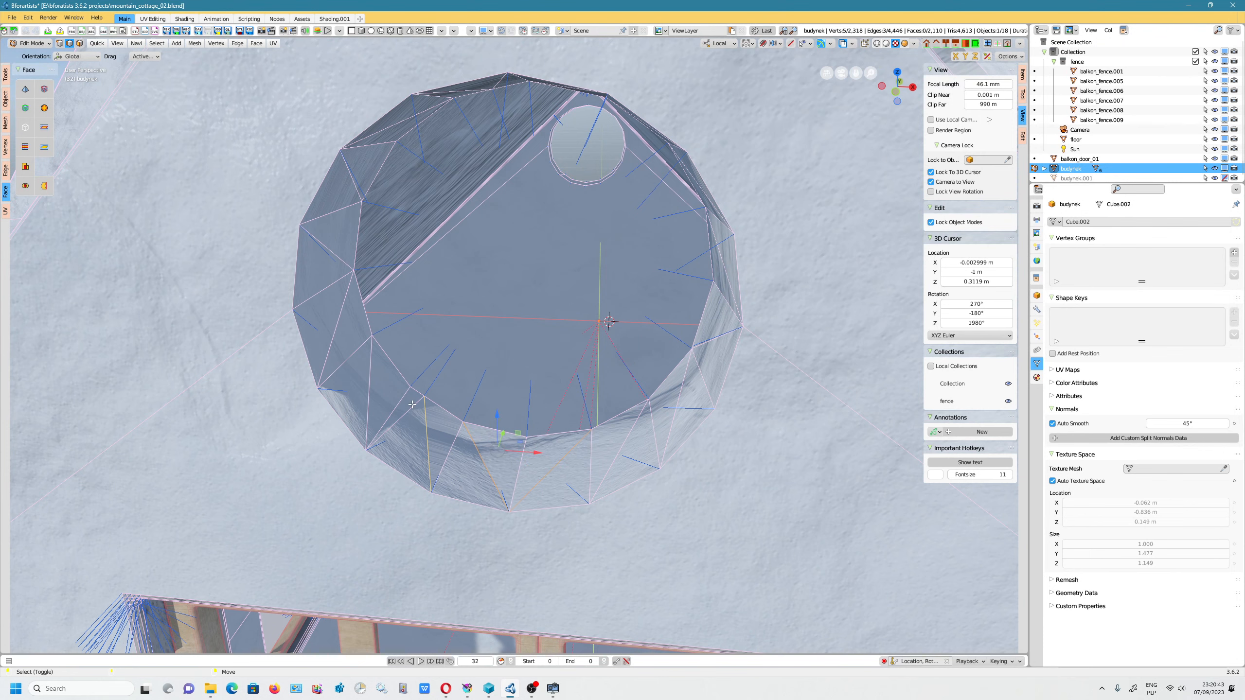
shift+click(415, 407)
shift+click(371, 386)
shift+click(348, 301)
shift+click(359, 252)
shift+click(352, 175)
middle_drag(352, 175, 451, 180)
shift+click(451, 180)
shift+click(450, 180)
shift+click(480, 182)
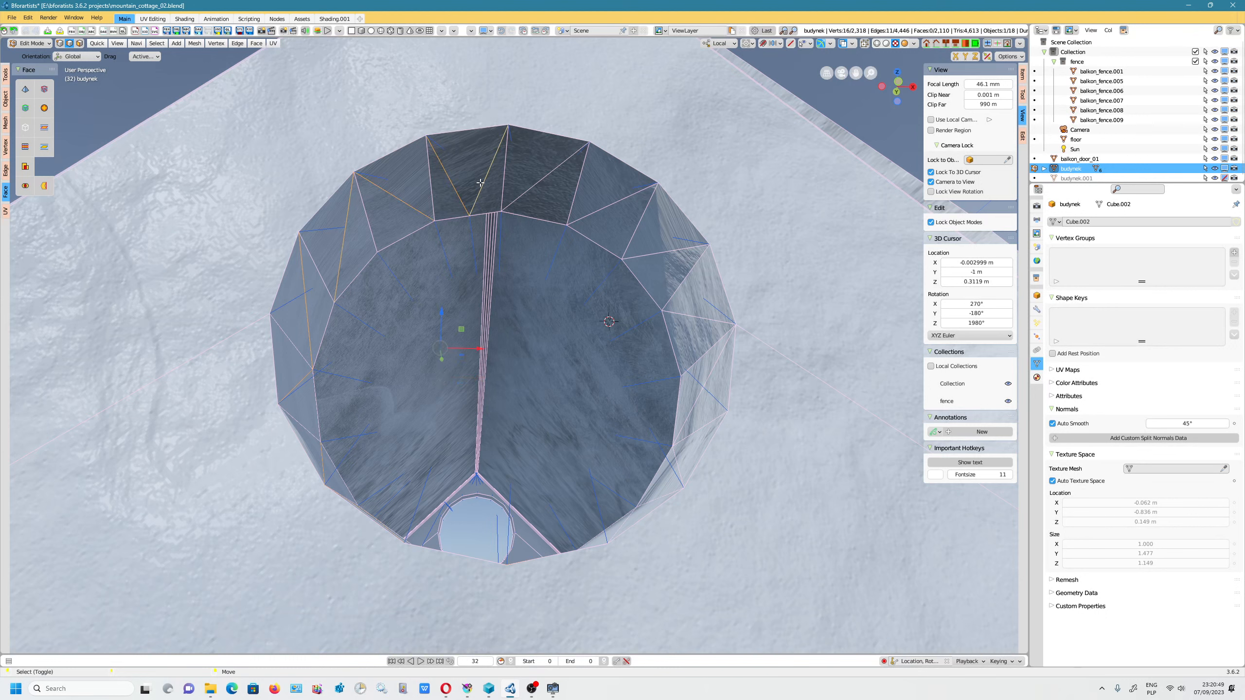
shift+click(607, 205)
shift+click(662, 251)
shift+click(686, 312)
middle_drag(699, 387, 632, 401)
shift+click(591, 446)
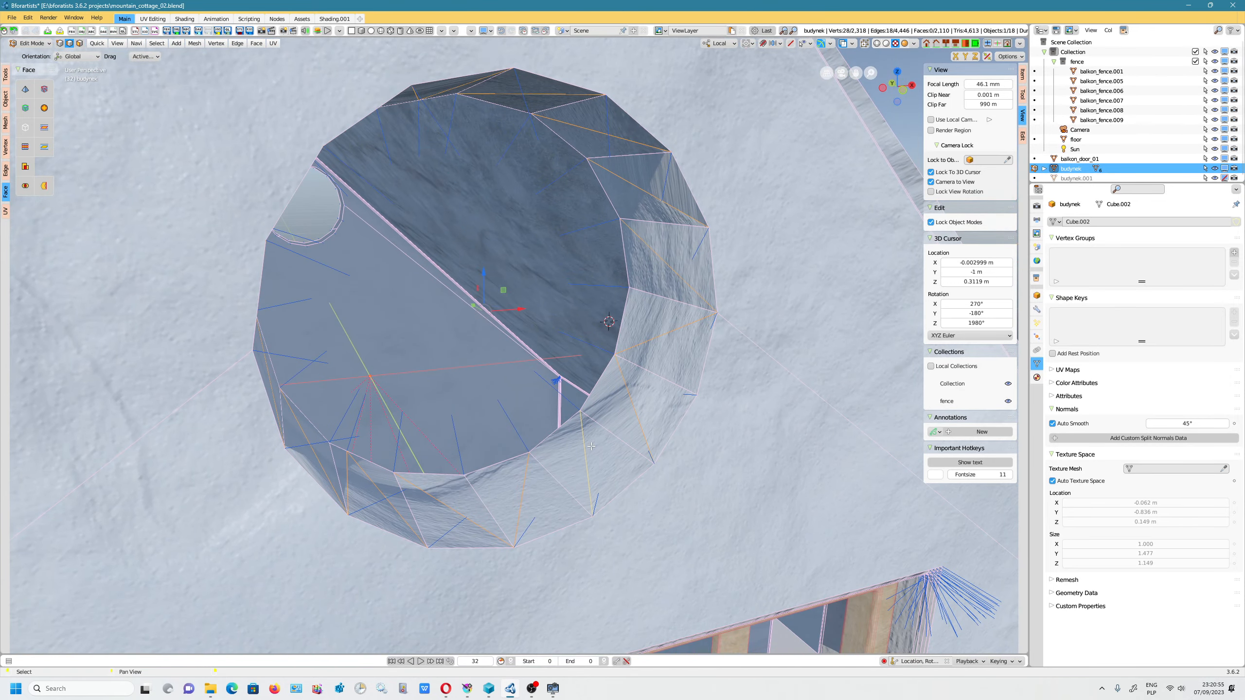
key(x)
key(space)
mouse_move(660, 407)
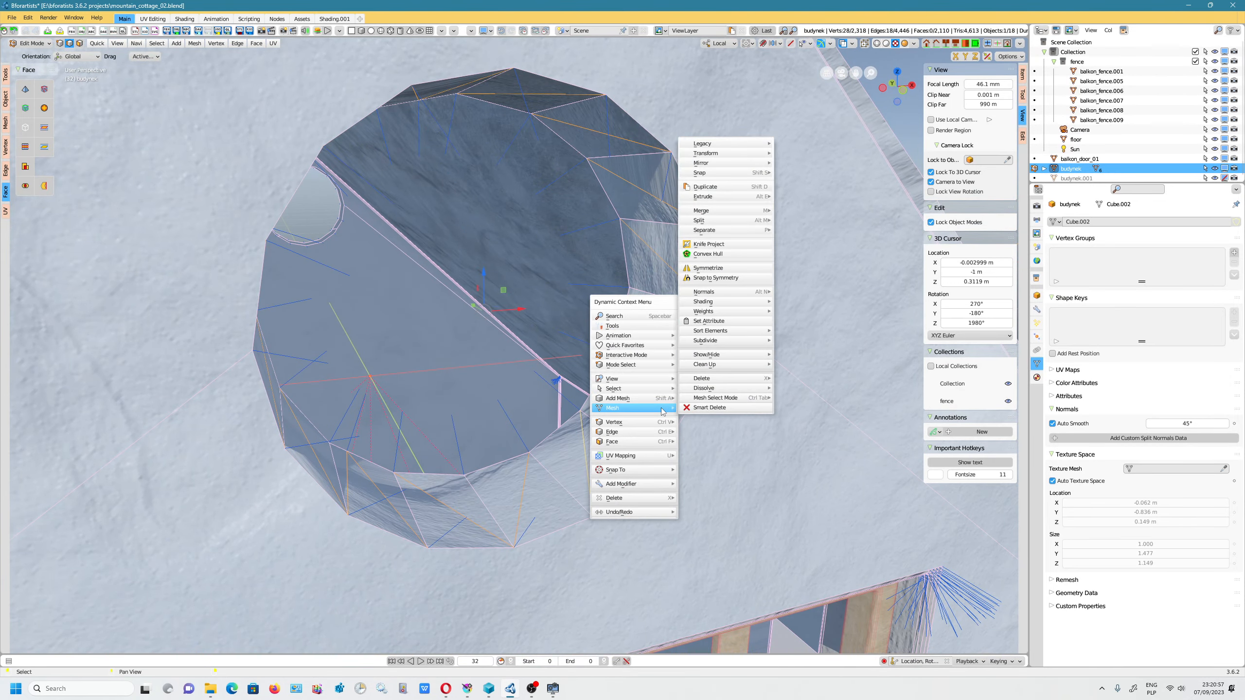
mouse_move(726, 388)
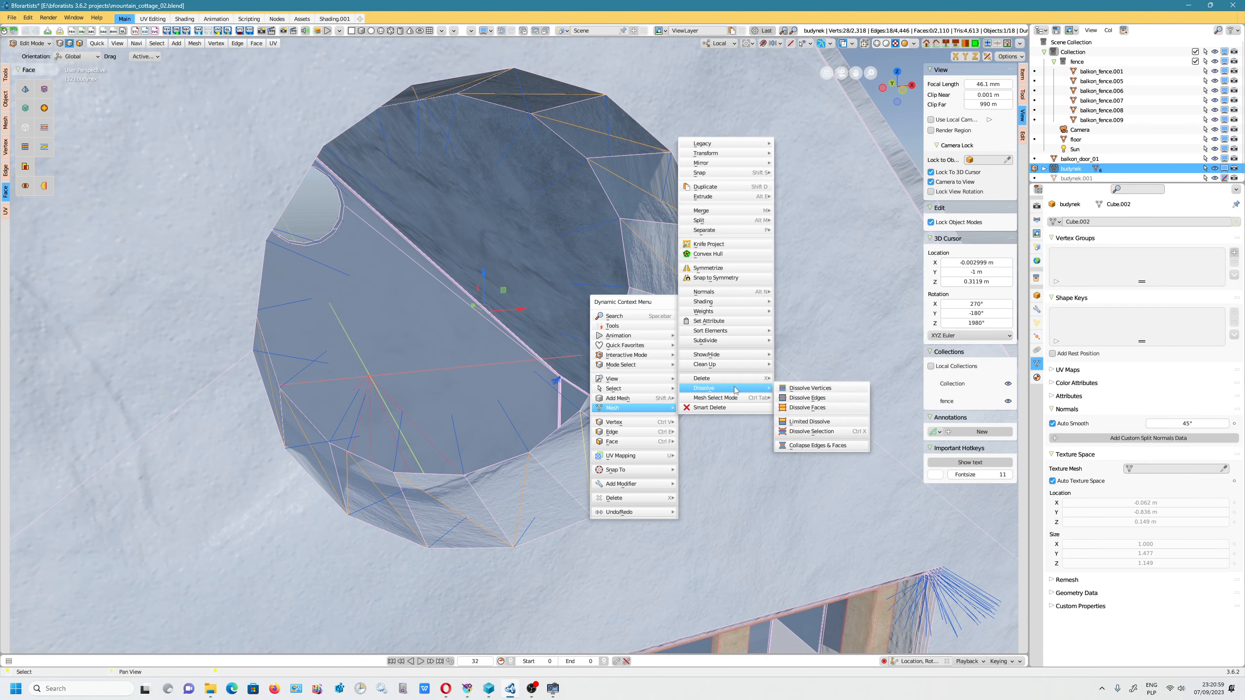
click(828, 398)
scroll(637, 452, down, 4)
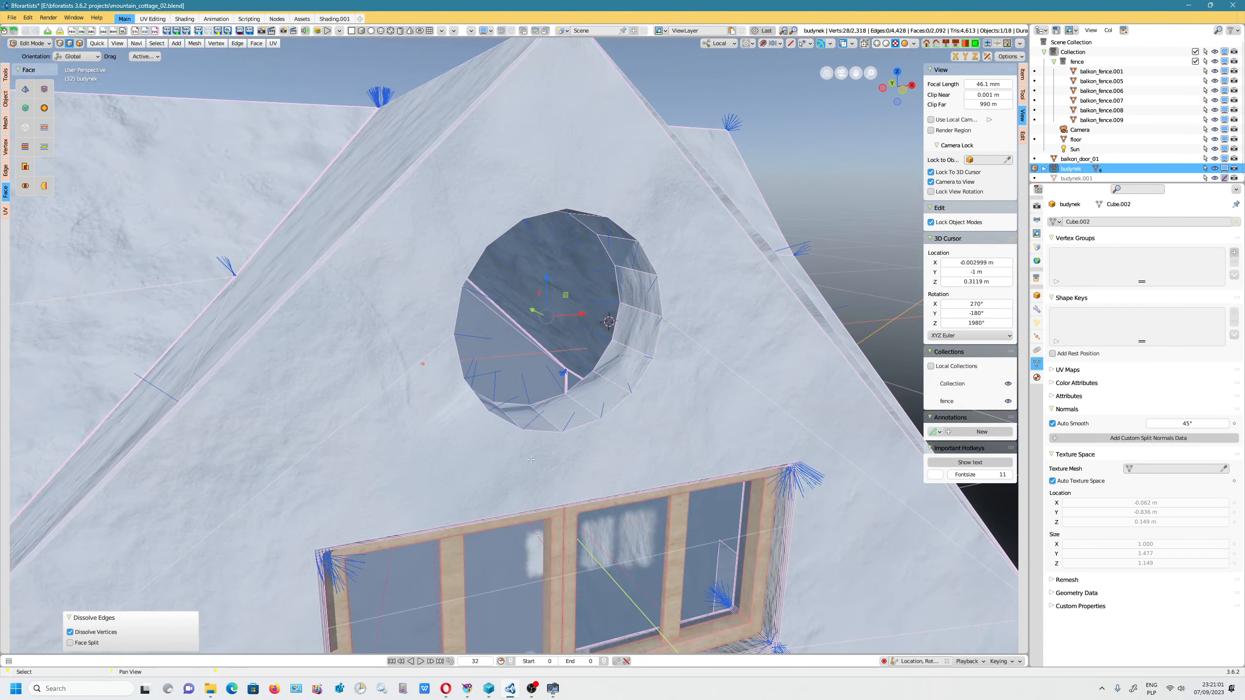
Check the finished opening on the whole cottage and save mountain_cottage_02.blend.
alt+drag(643, 451, 598, 430)
alt+middle_drag(595, 439, 637, 485)
middle_drag(637, 486, 627, 371)
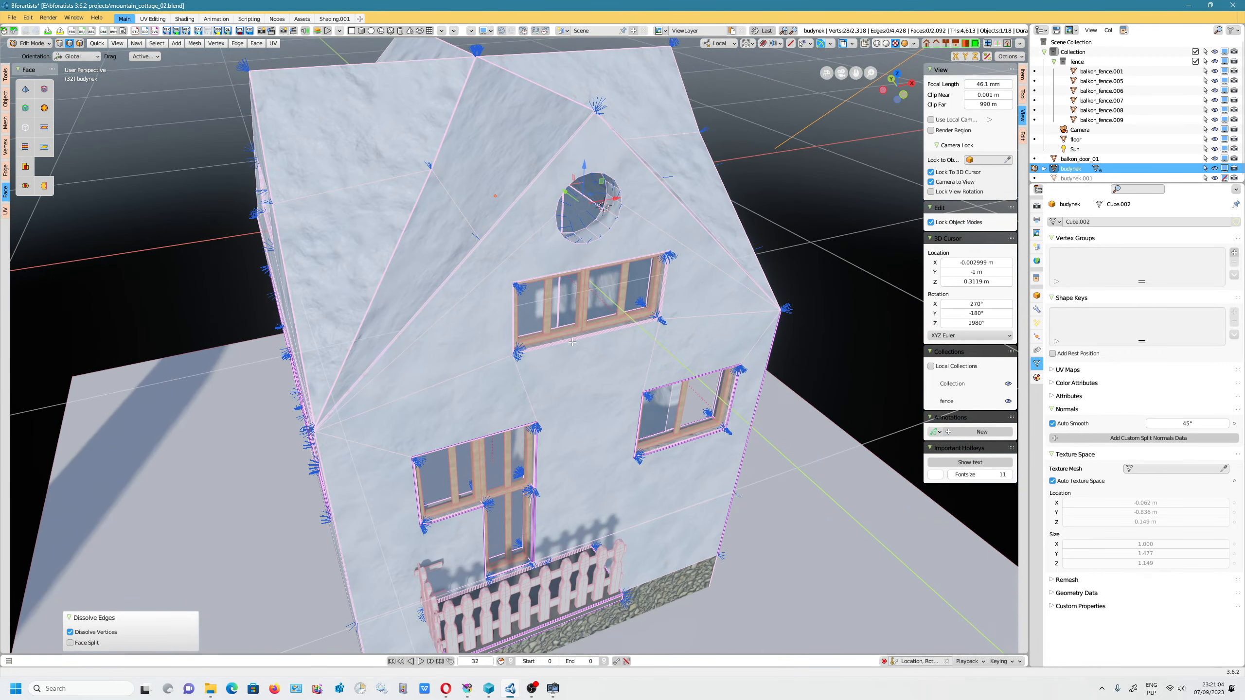
click(16, 19)
click(32, 105)
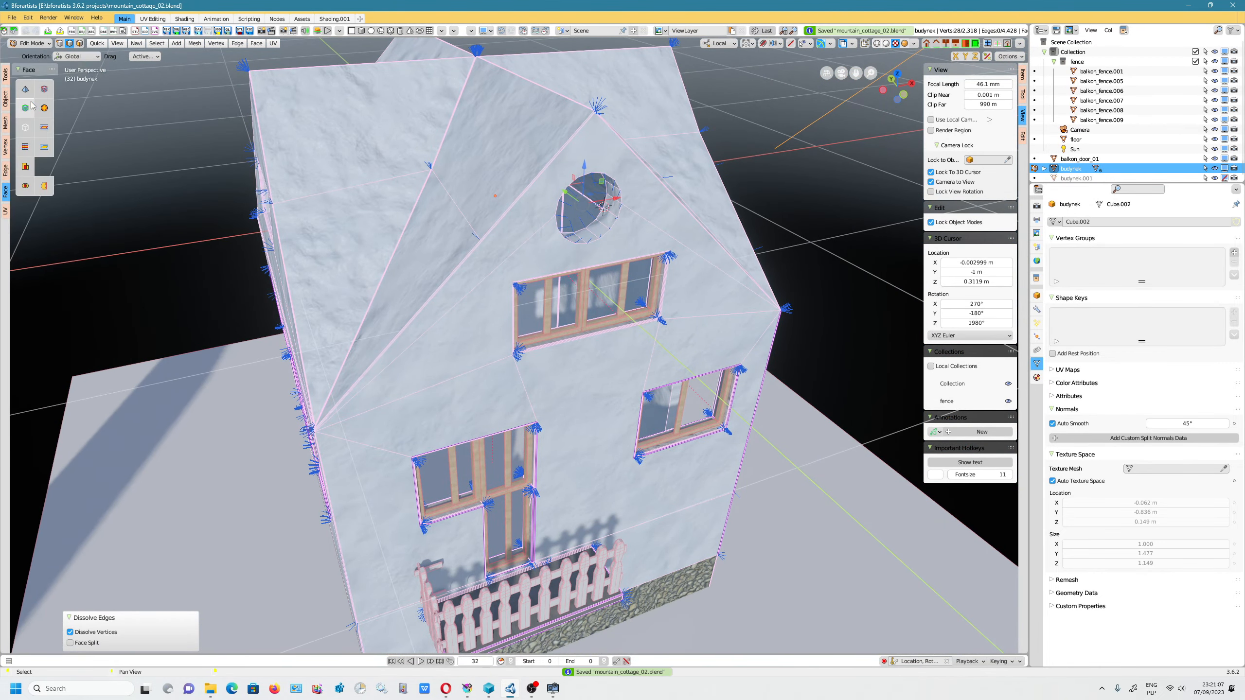
click(11, 18)
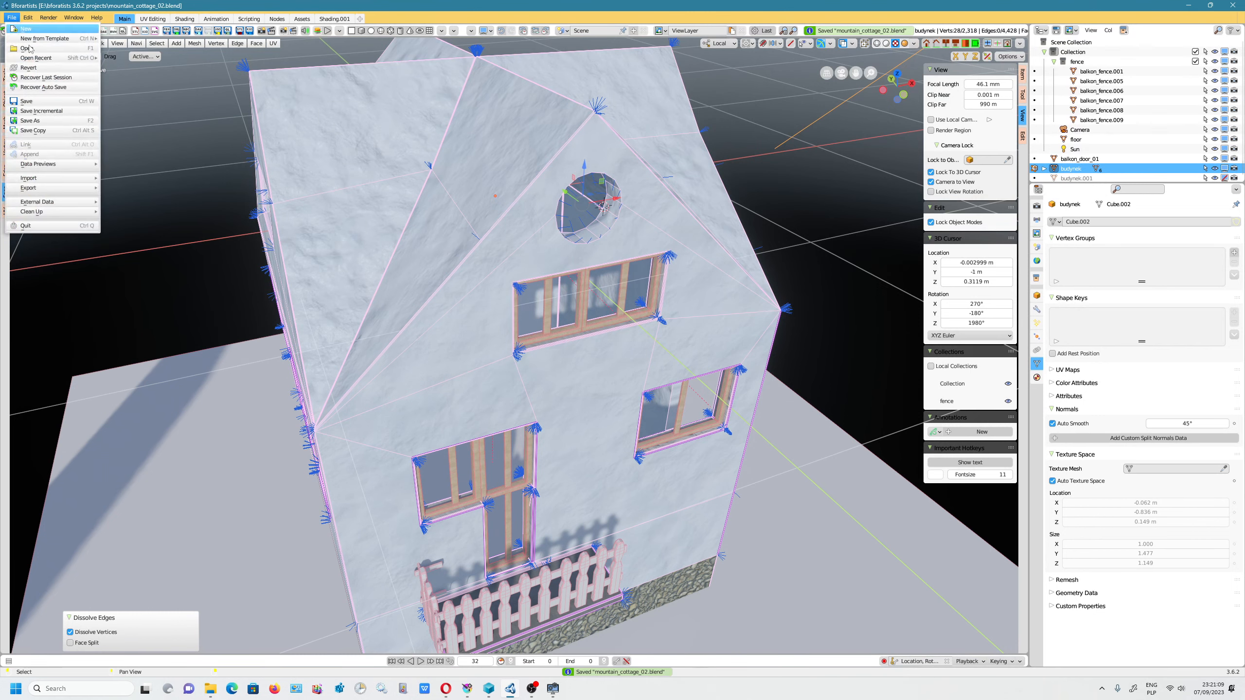
click(38, 68)
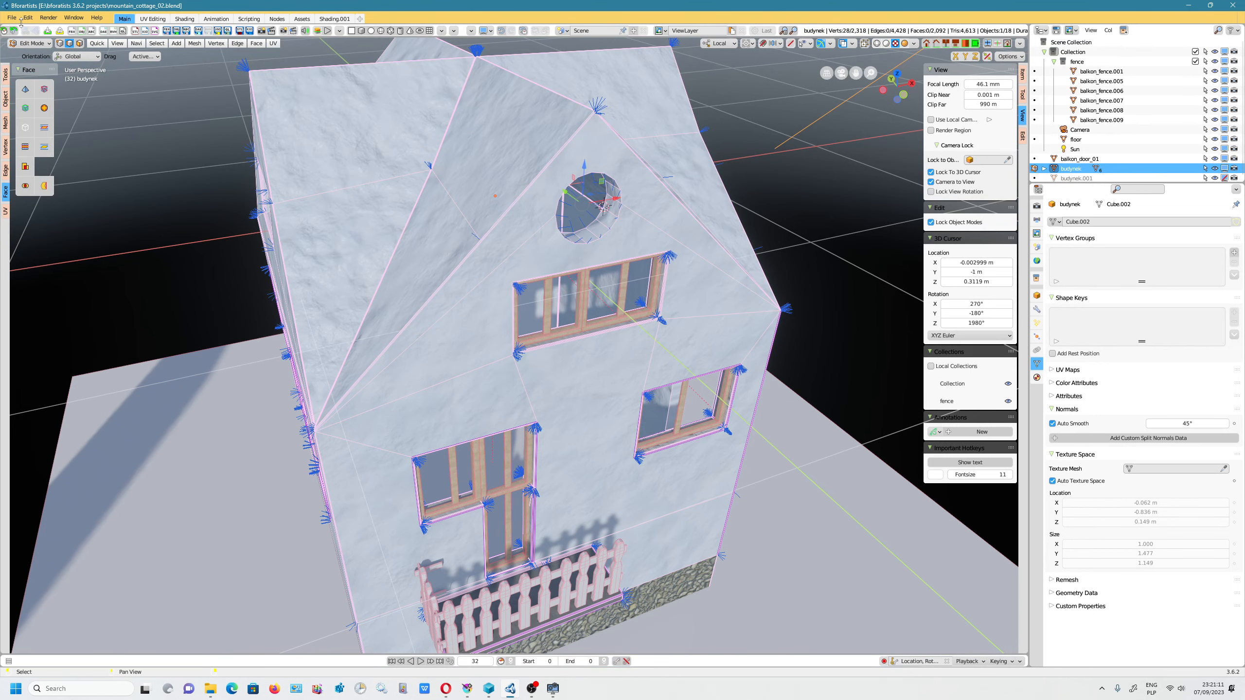
click(11, 18)
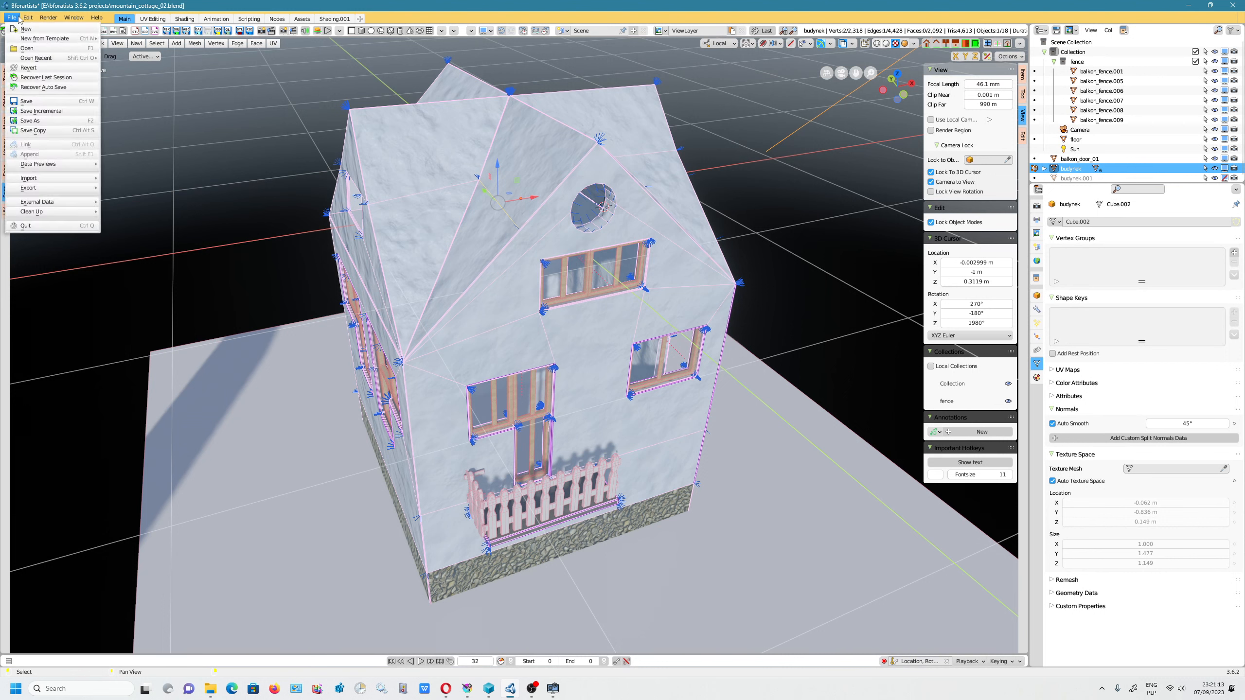
click(38, 102)
Save the project under the name góralska chatka.blend, overwriting the existing file in the same folder.
click(11, 17)
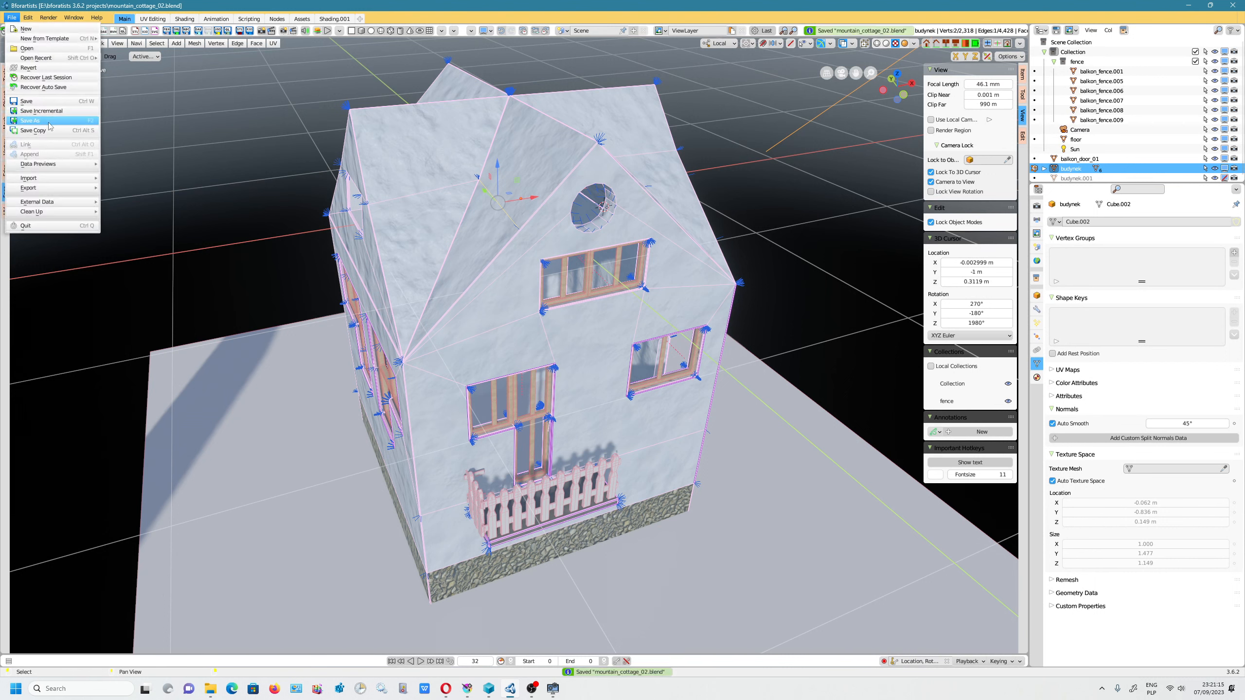
click(30, 120)
click(519, 240)
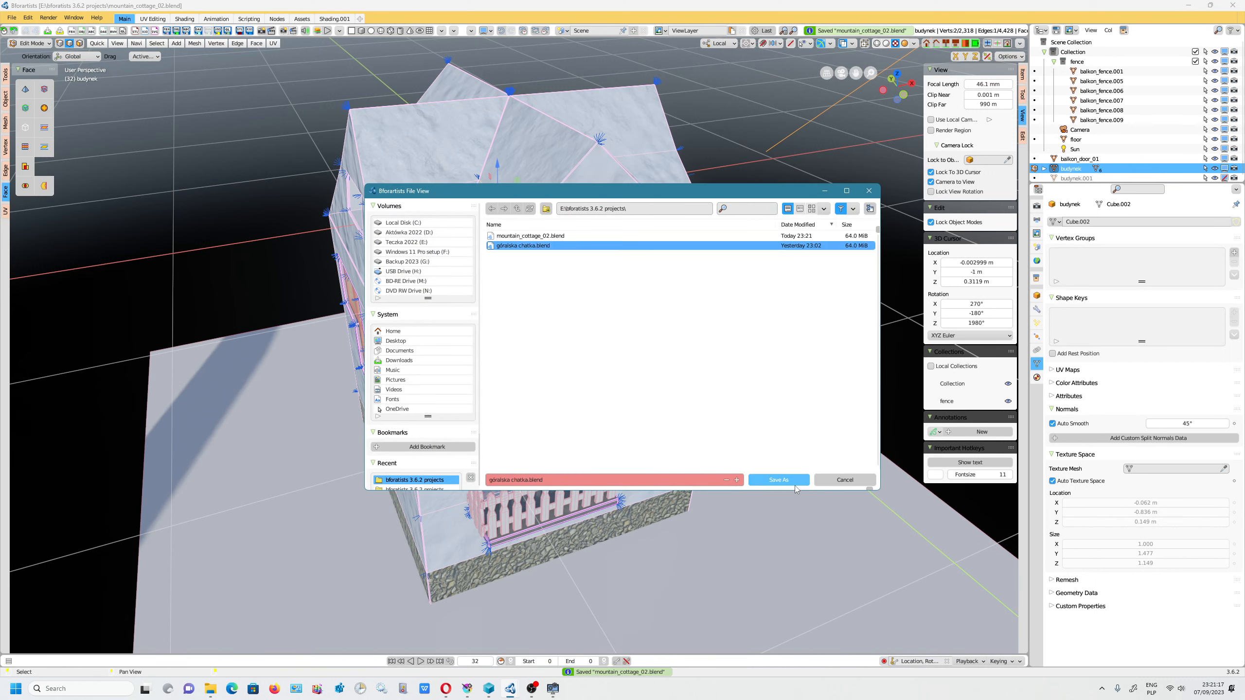
click(779, 480)
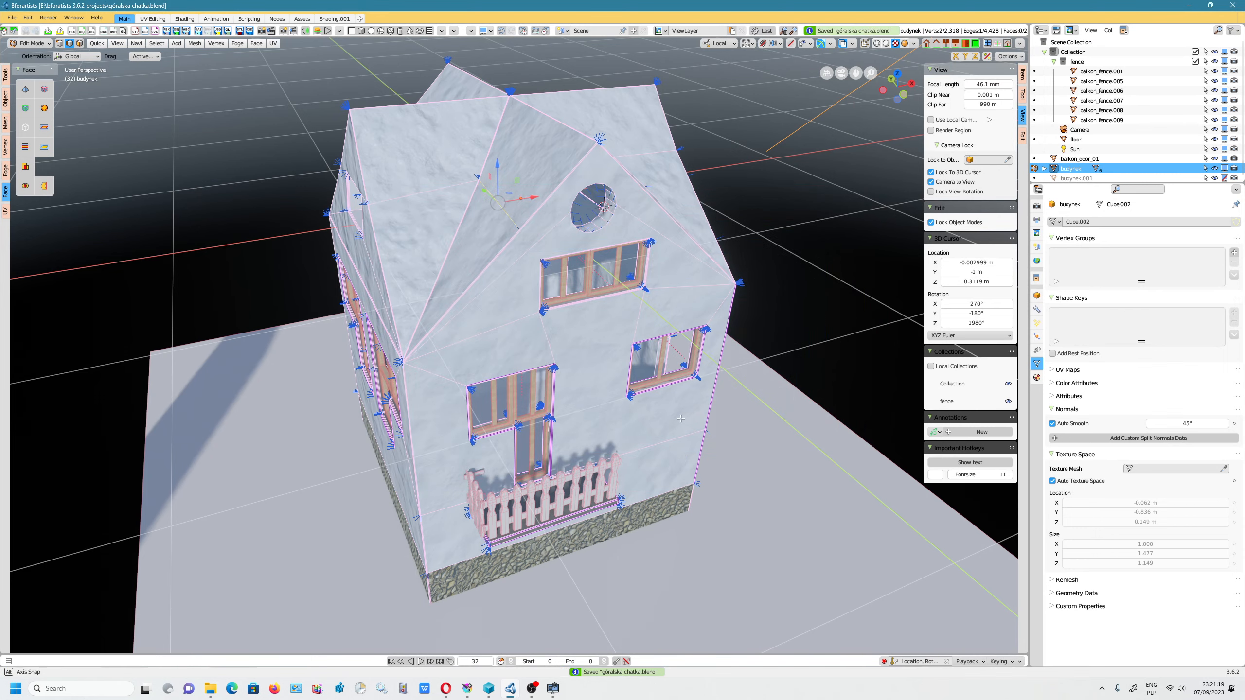
Save góralska chatka.blend again and switch budynek from Edit Mode to Object Mode.
middle_drag(610, 371, 515, 347)
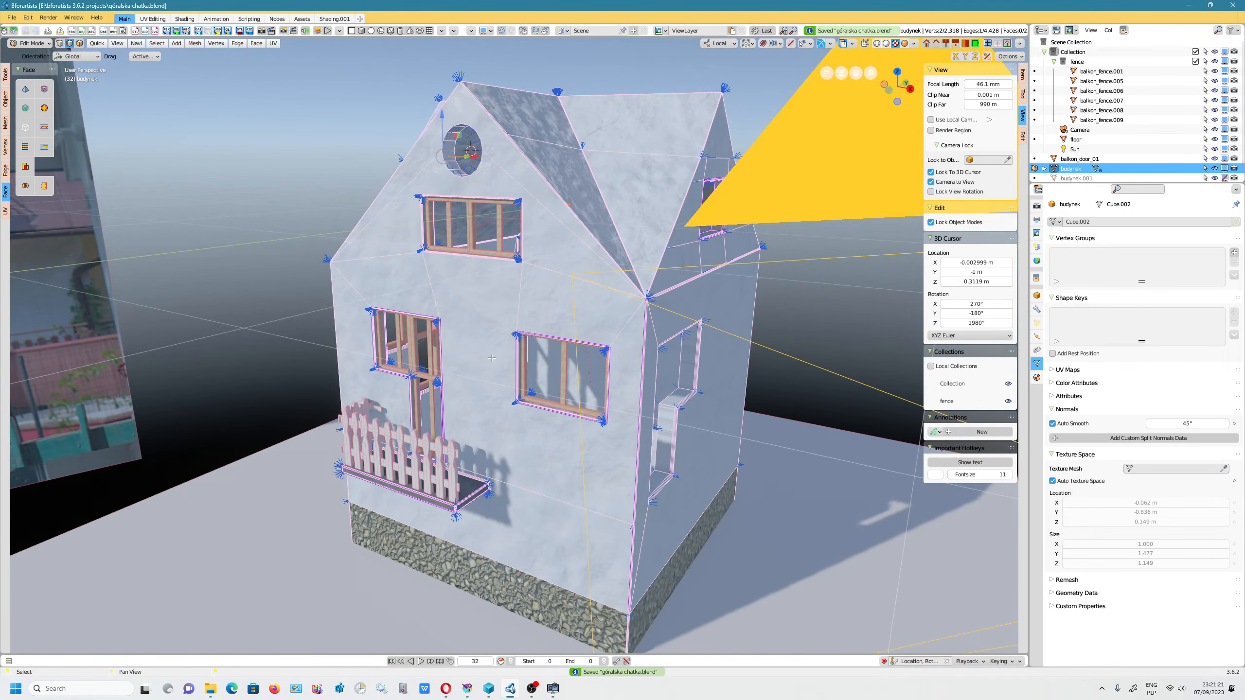
click(11, 17)
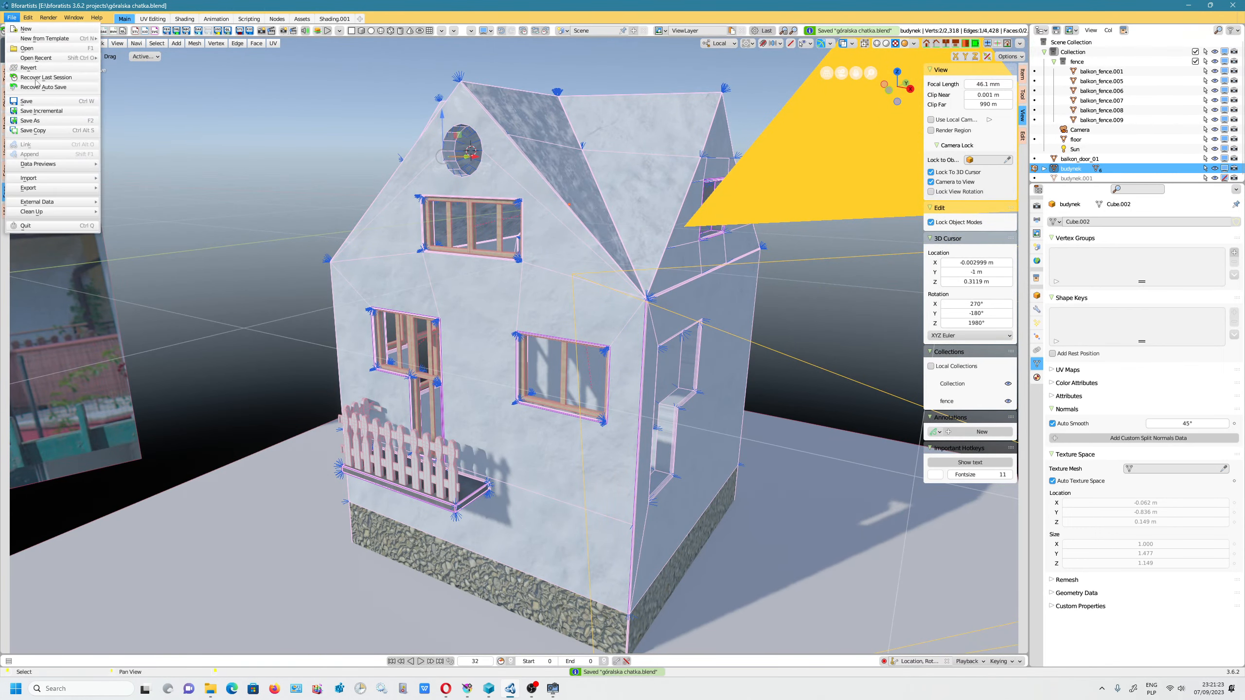
click(36, 101)
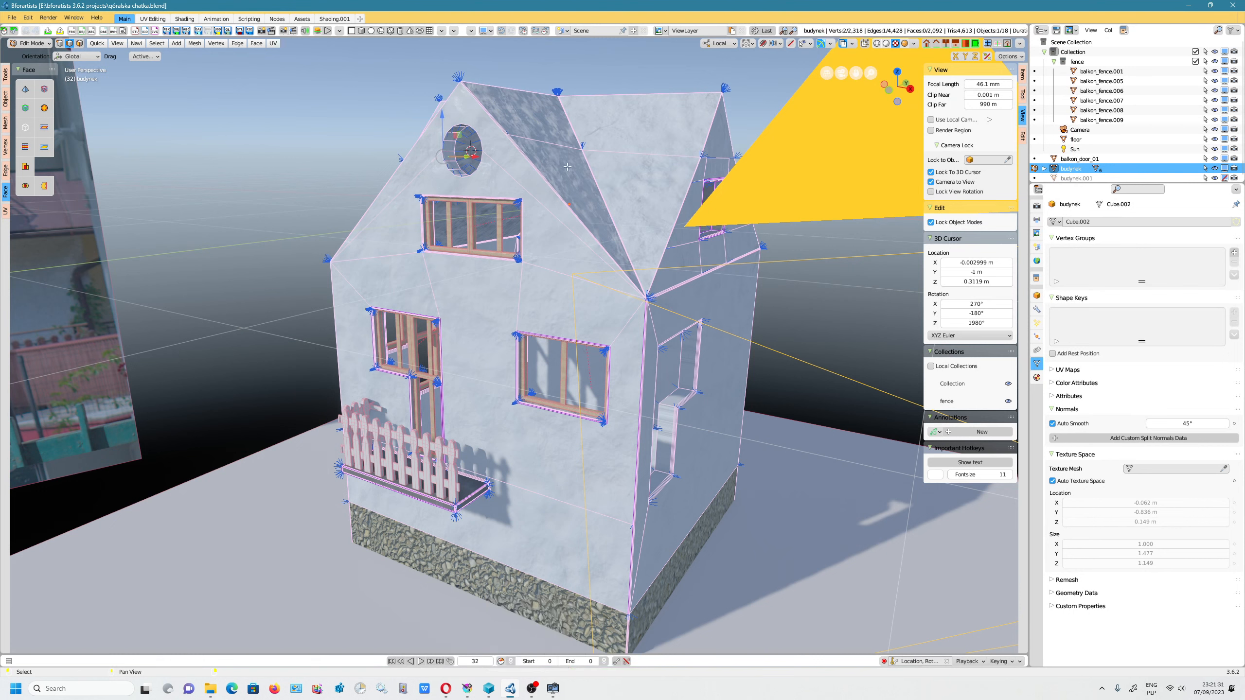
click(30, 43)
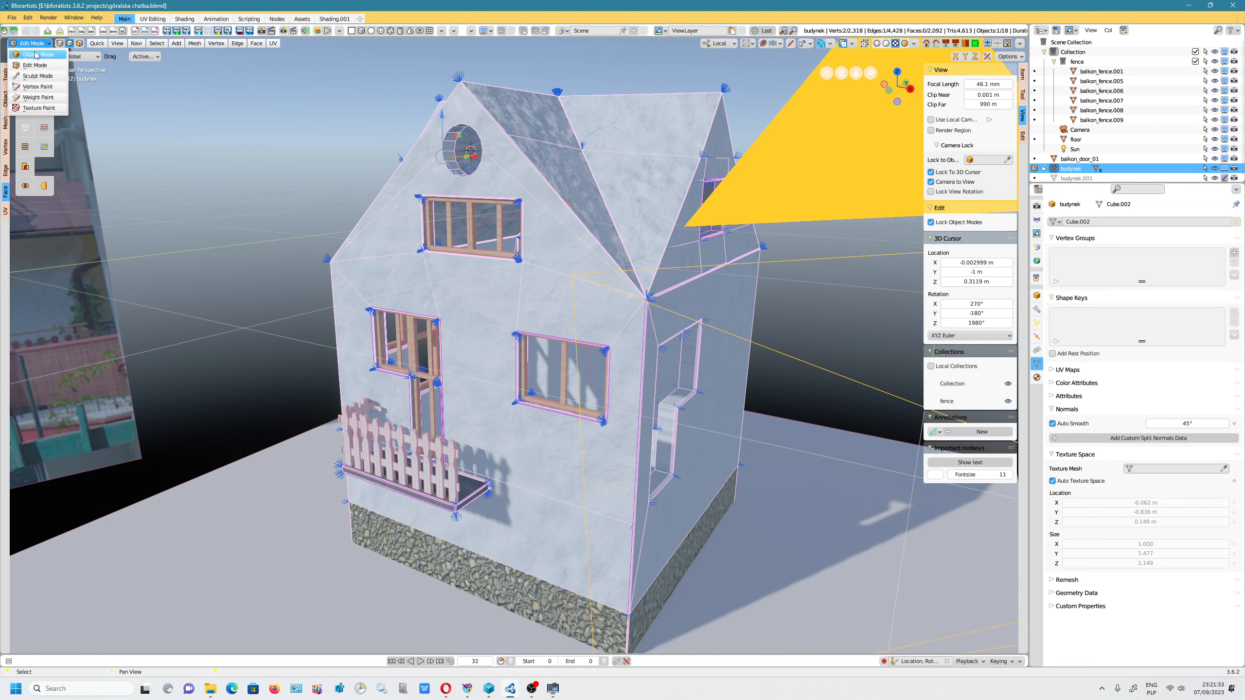
click(30, 55)
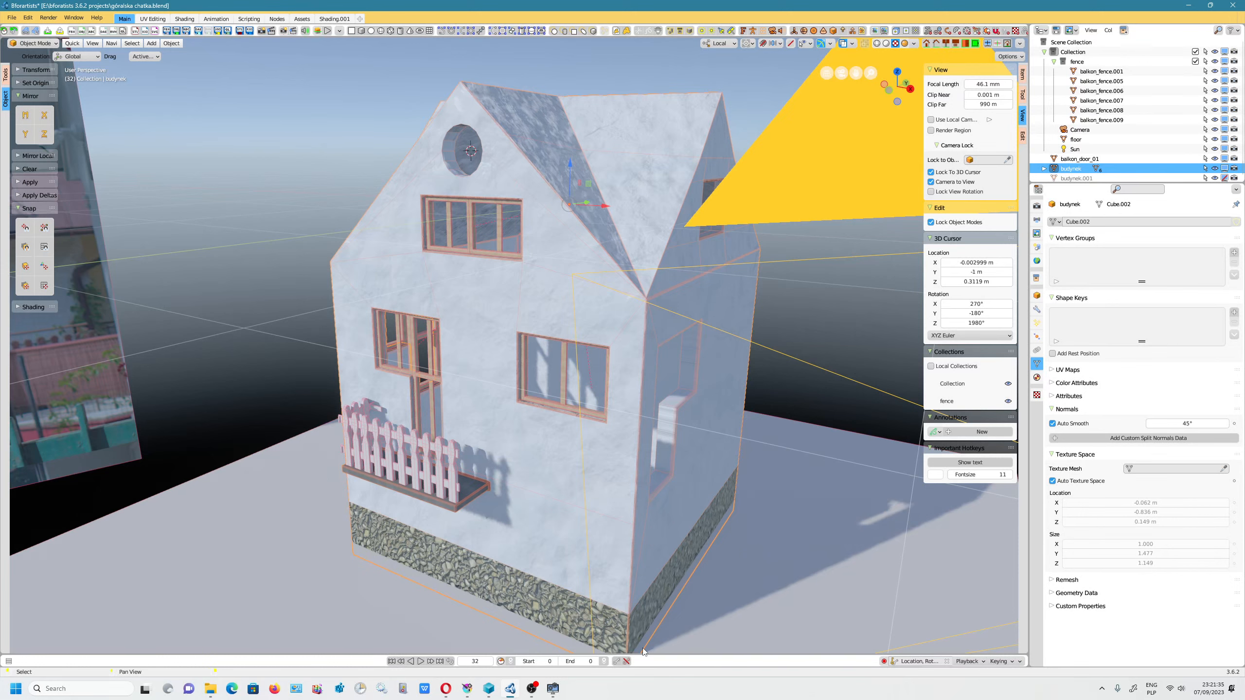
click(531, 689)
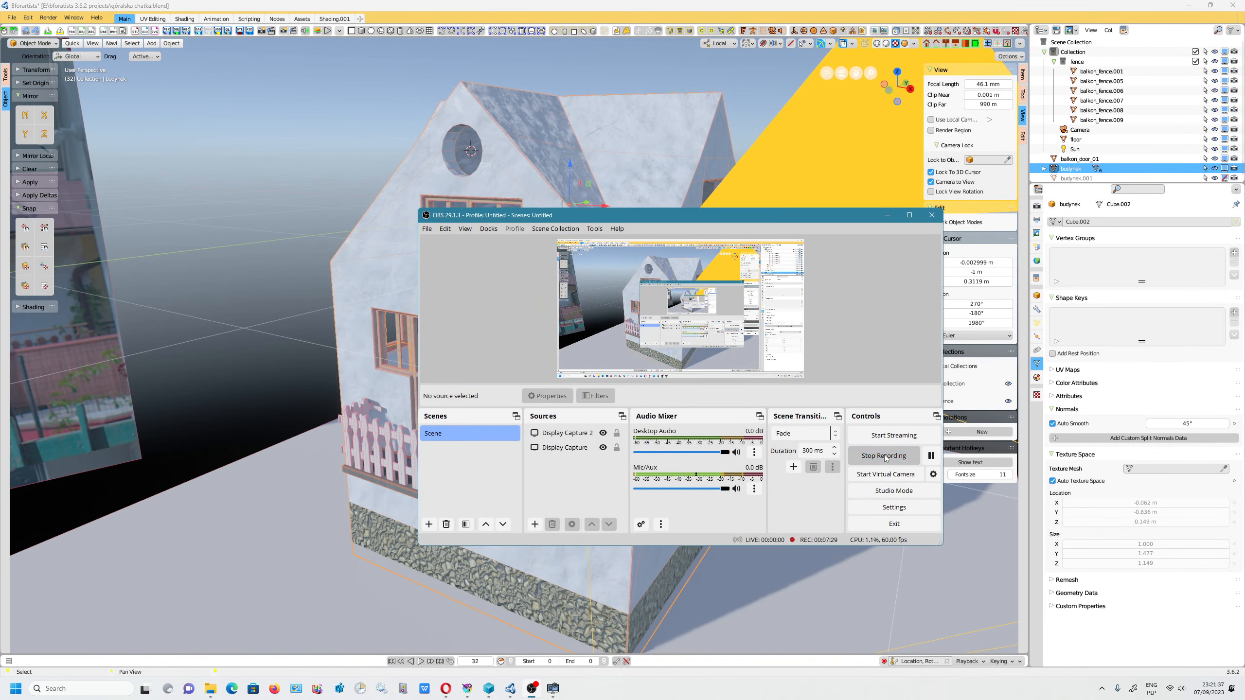